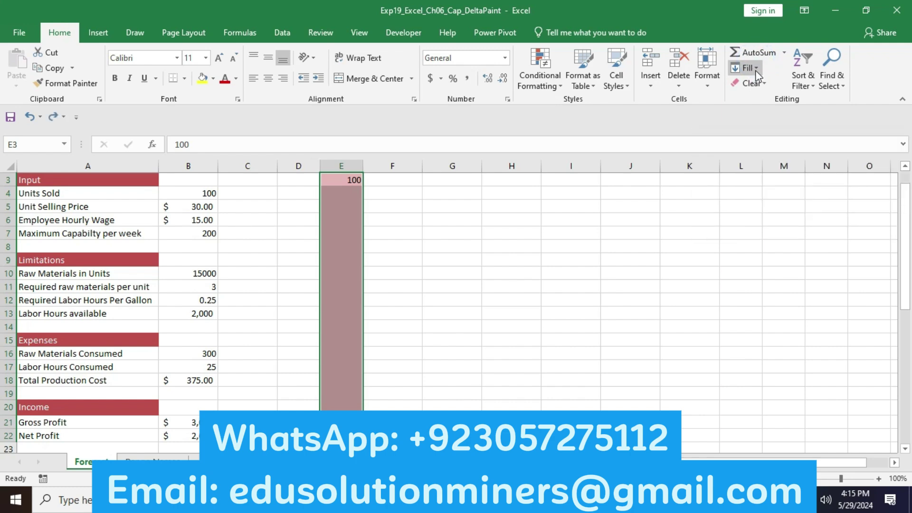
Fill the selected column E cells with a linear series using step value 10 and stop value 200
left_click(750, 68)
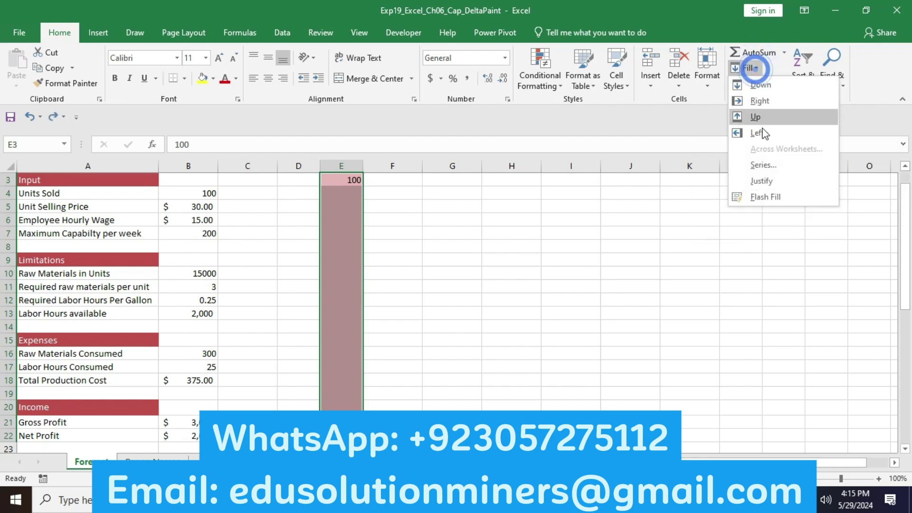
left_click(762, 165)
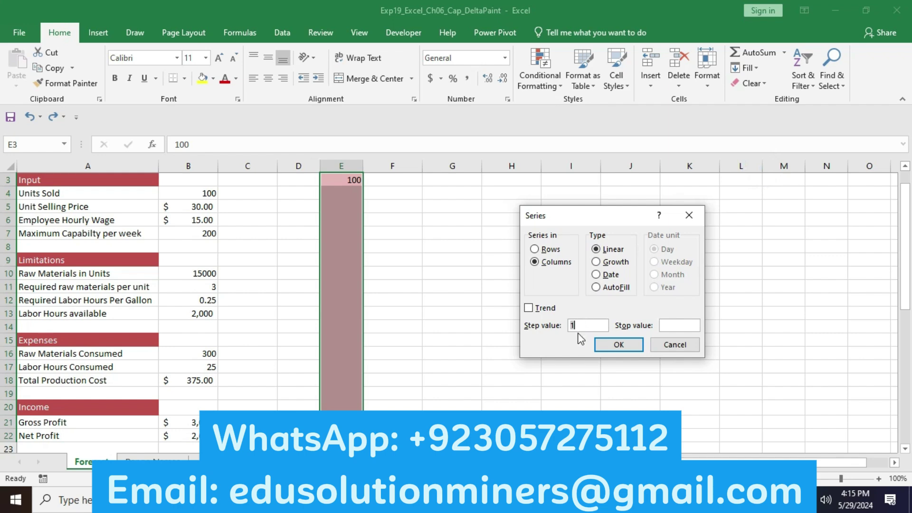
key("alt+Tab")
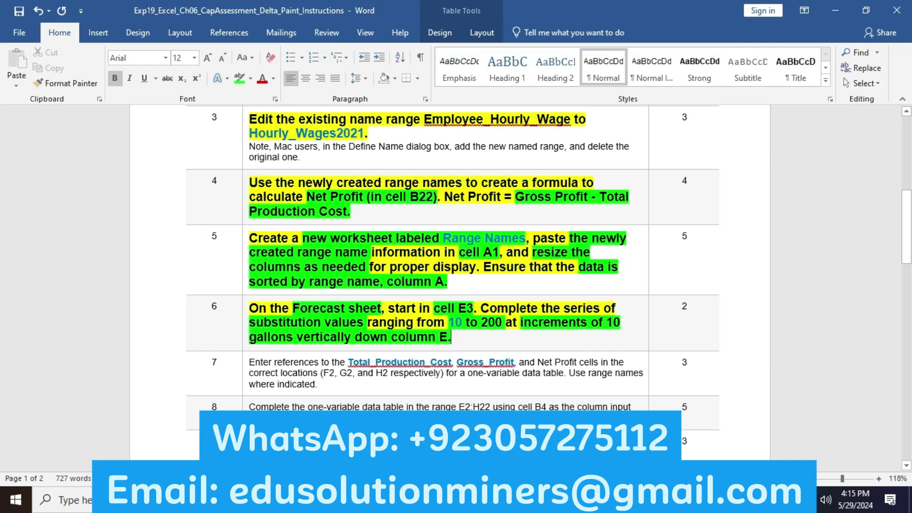
key("alt+Tab")
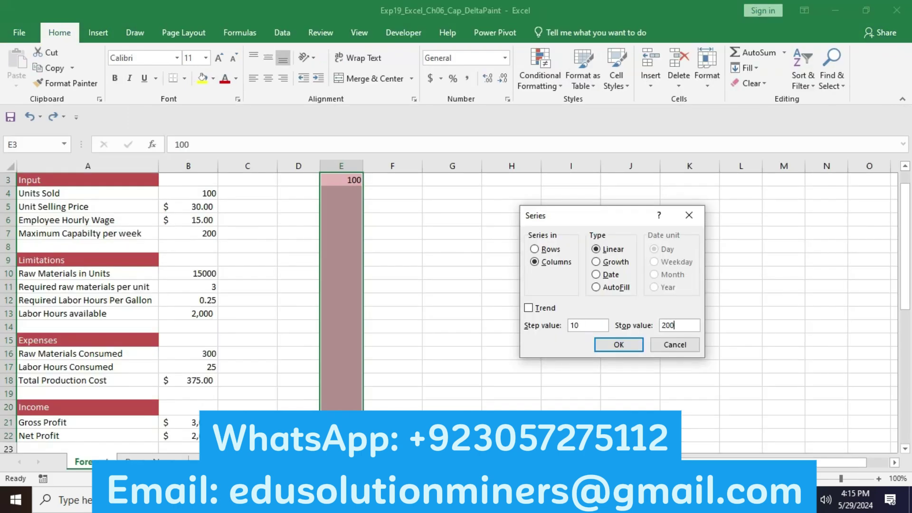
key("Return")
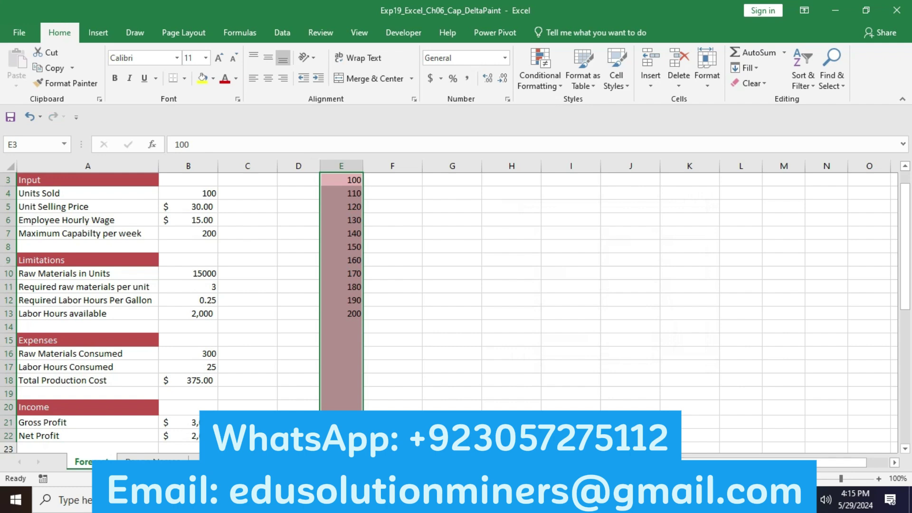
Recheck instruction 6 in the Word document and set the series' starting value in cell E3 to 10
key("alt+Tab")
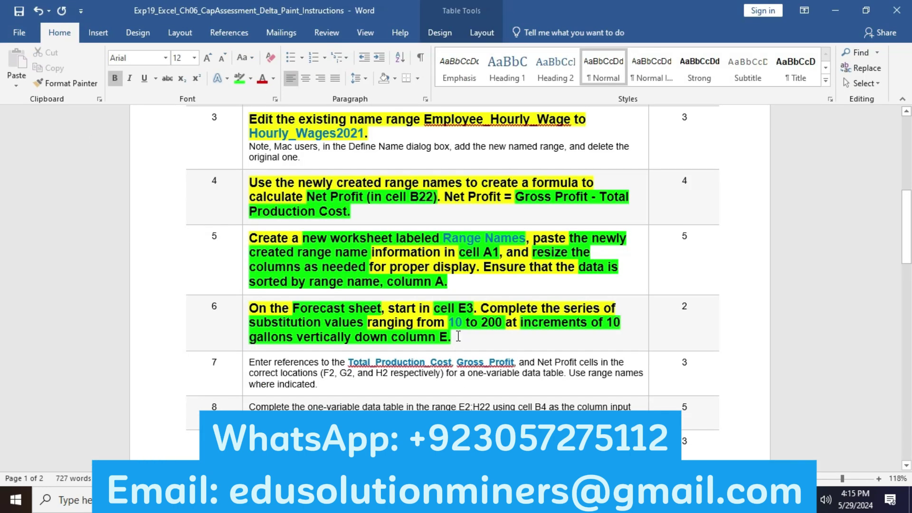
key("alt+Tab")
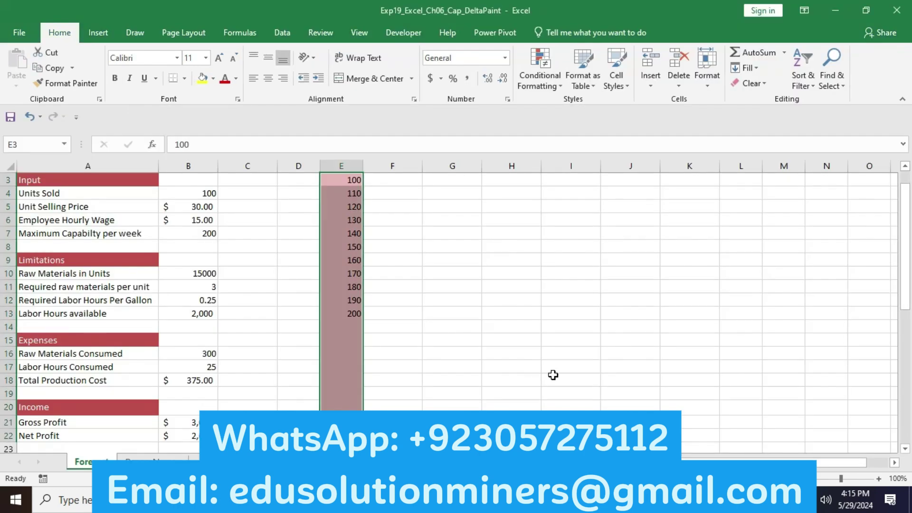
left_click(354, 180)
type("10")
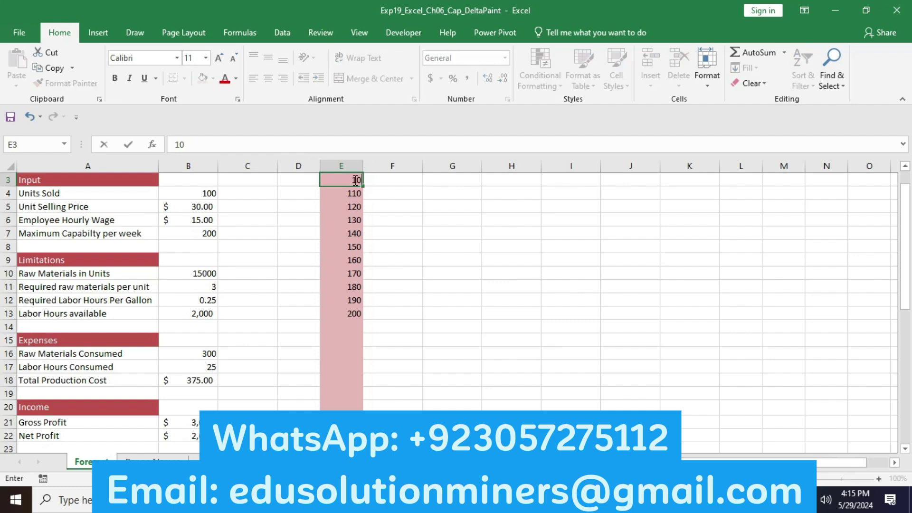
key("Return")
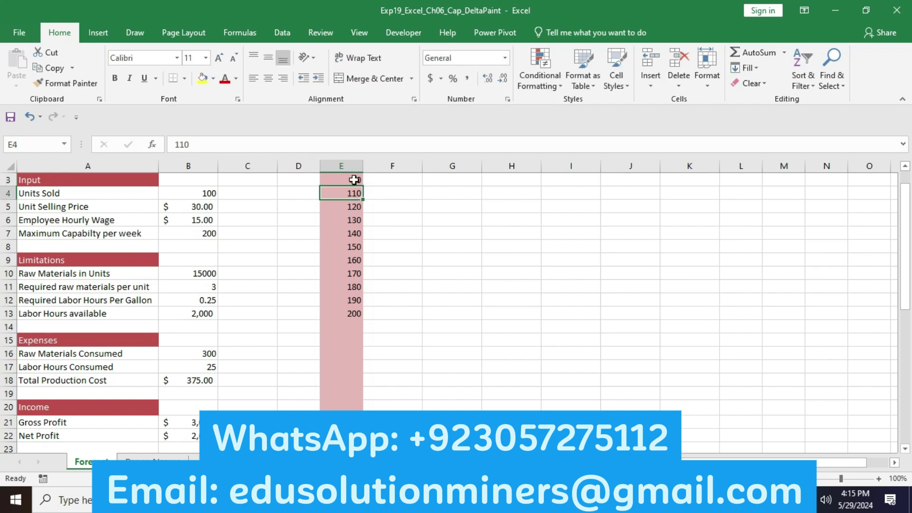
left_click(354, 180)
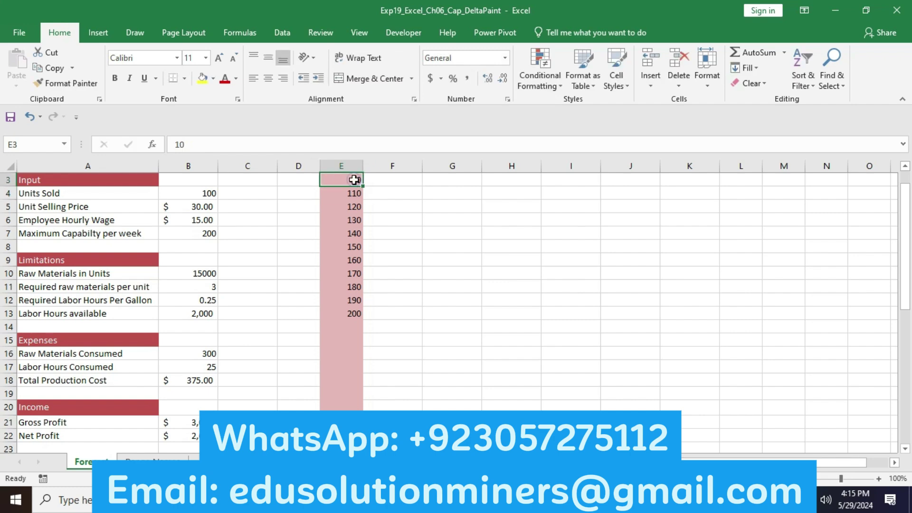
left_click(756, 71)
left_click(760, 168)
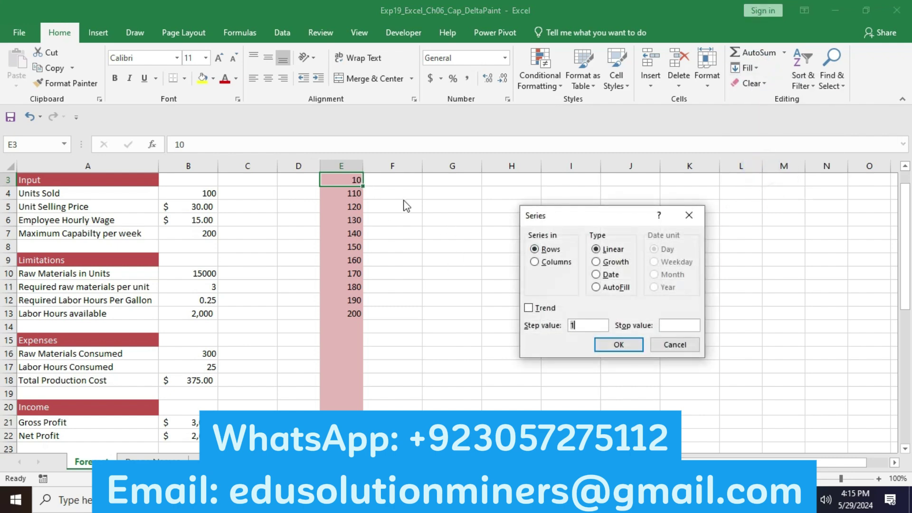
key("Escape")
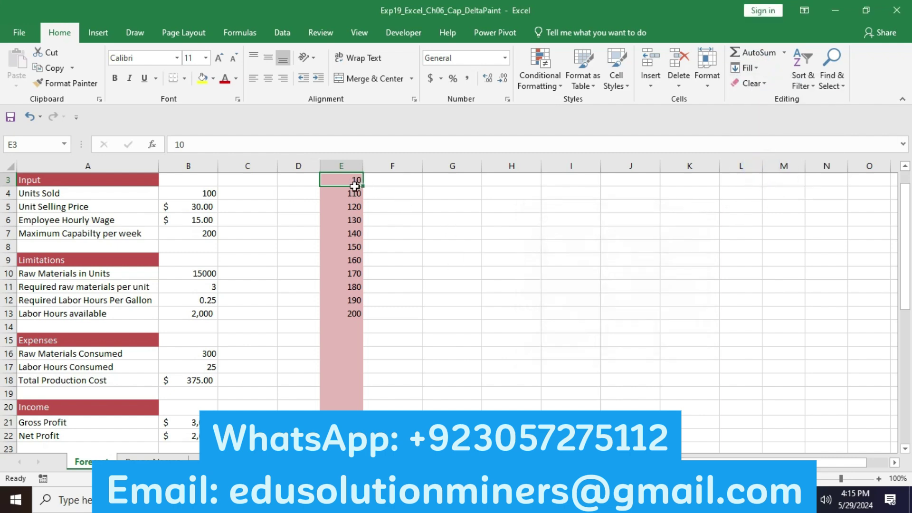
Refill column E downward from the starting value in E3 as a linear series with step value 10 and stop value 200
left_click_drag(354, 186, 341, 423)
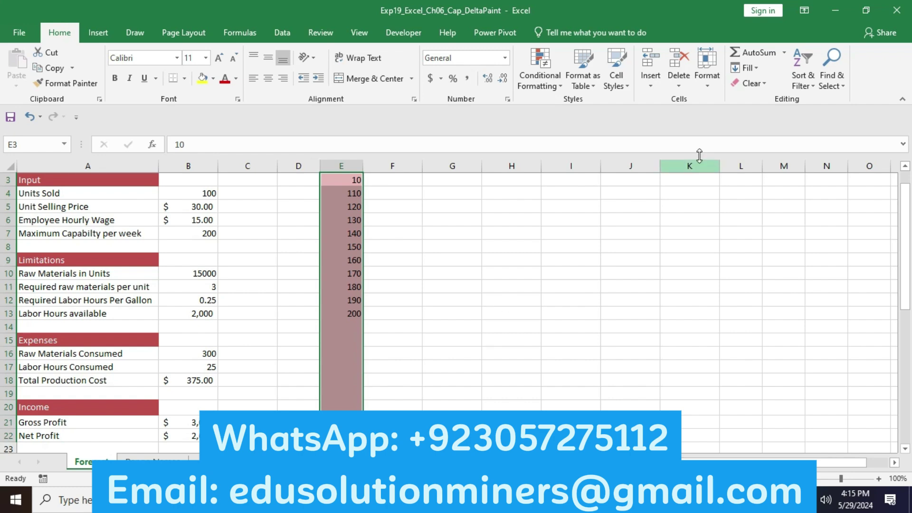
left_click(751, 68)
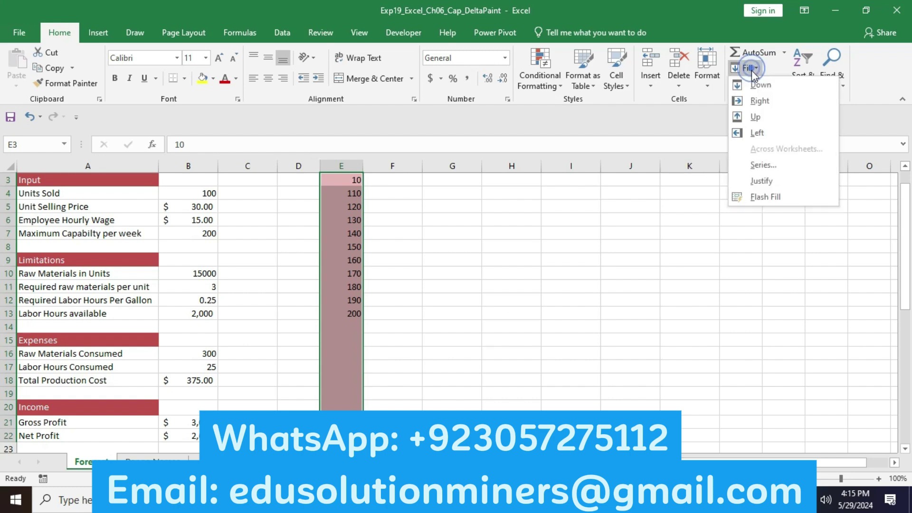
left_click(754, 166)
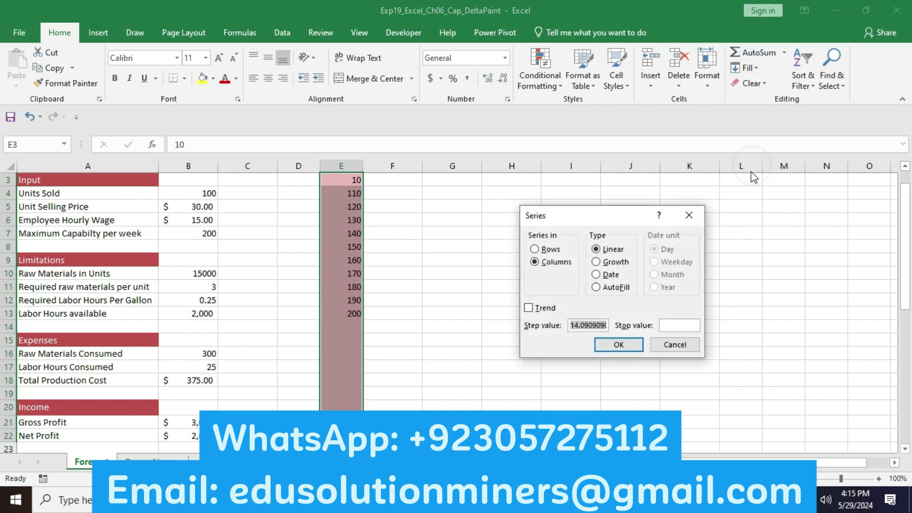
type("10")
key("Tab")
type("200")
key("Return")
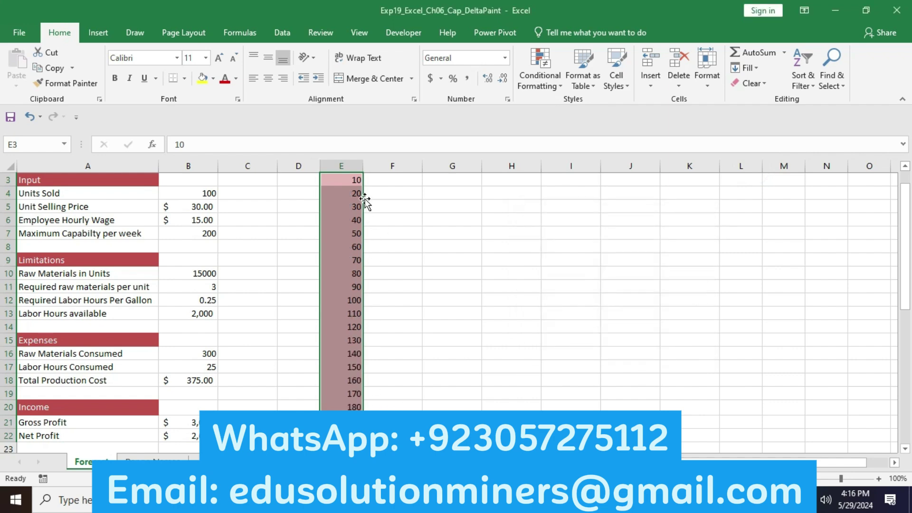
left_click(392, 422)
In the Word instructions, make the text of instruction 7 bold, 12 pt and highlighted in yellow
key("alt+Tab")
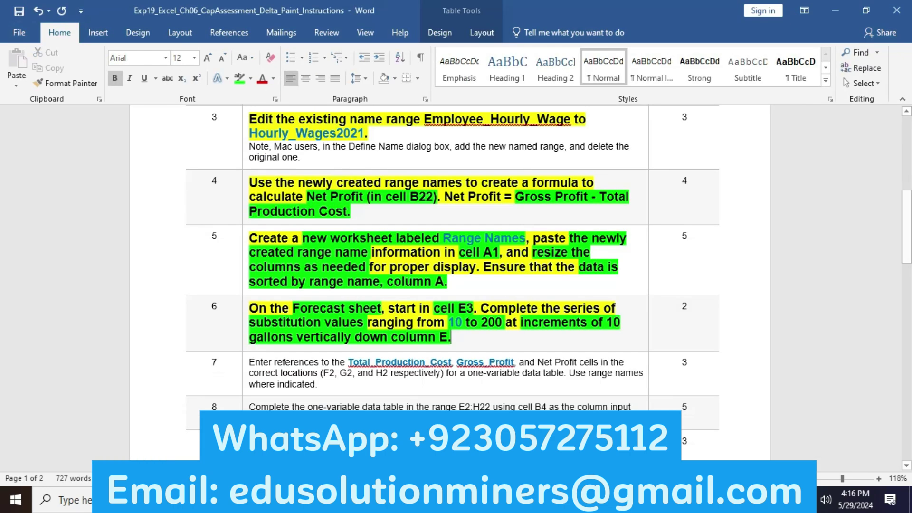
left_click(245, 360)
left_click(256, 341)
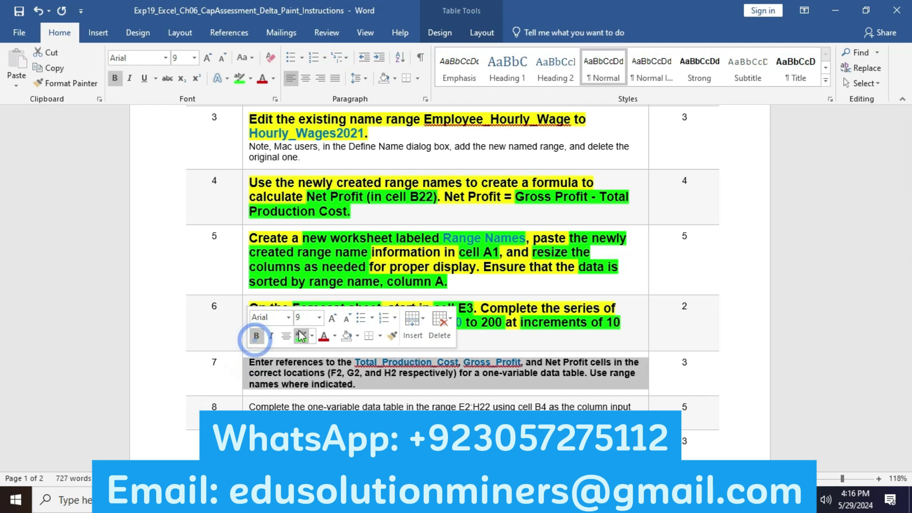
left_click(331, 318)
left_click(331, 318)
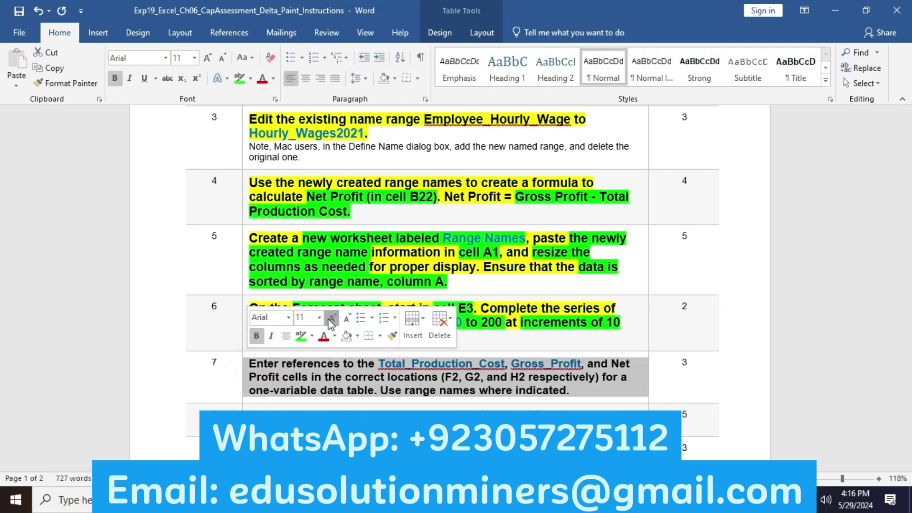
left_click(330, 318)
left_click(311, 336)
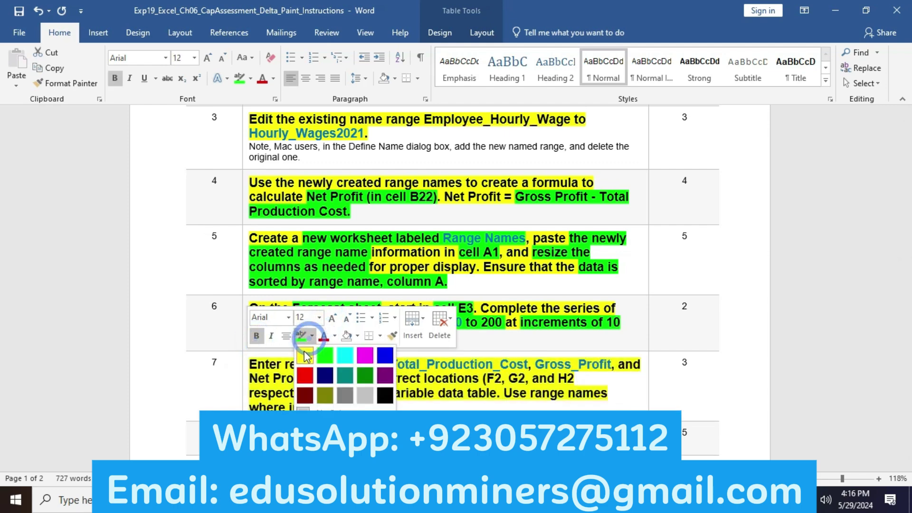
left_click(305, 354)
left_click(273, 373)
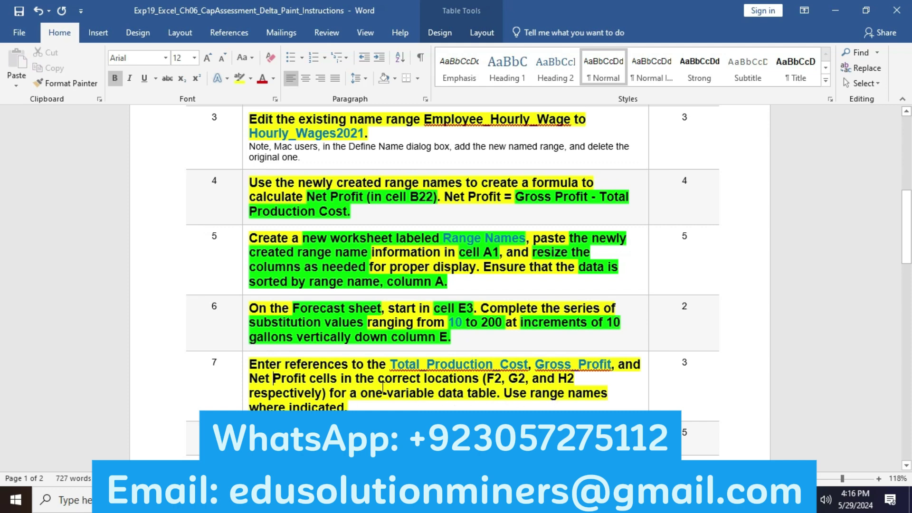
Highlight "Total_Production_Cost, Gross_Profit" in instruction 7 in bright green
left_click_drag(390, 364, 593, 367)
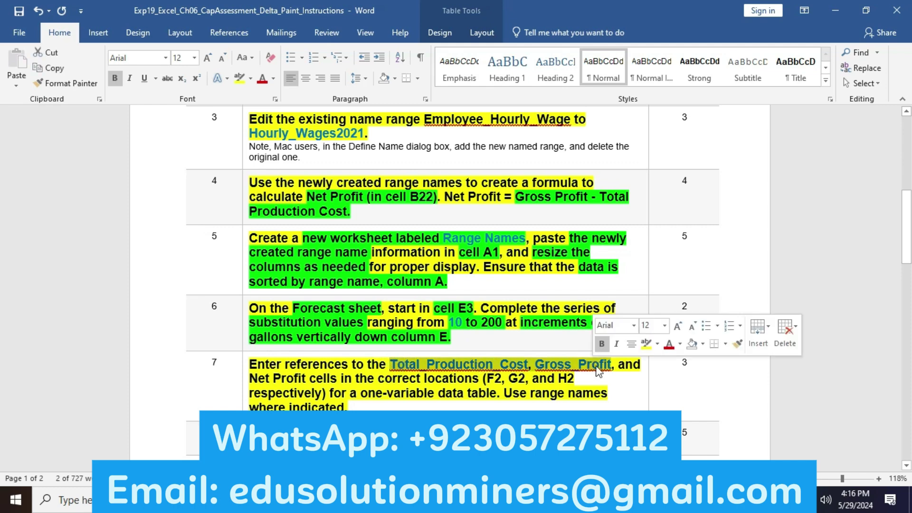
left_click(656, 350)
left_click(651, 361)
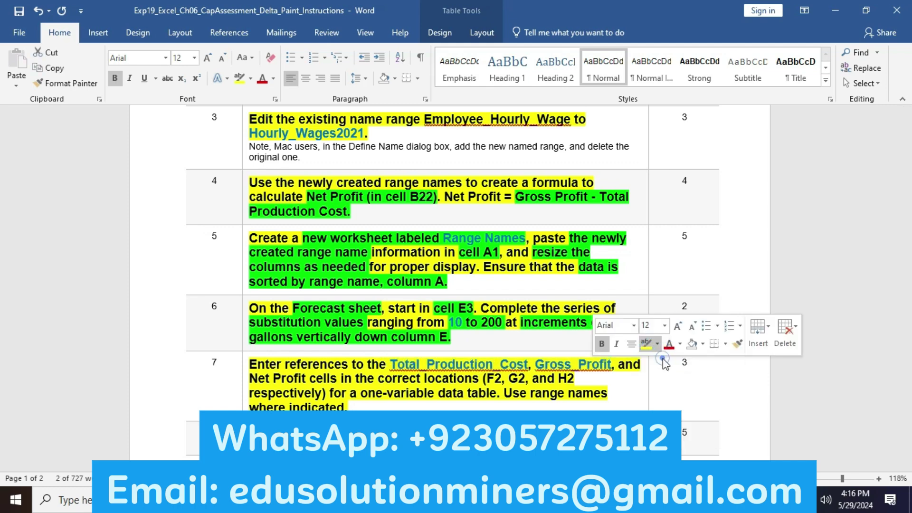
left_click(661, 358)
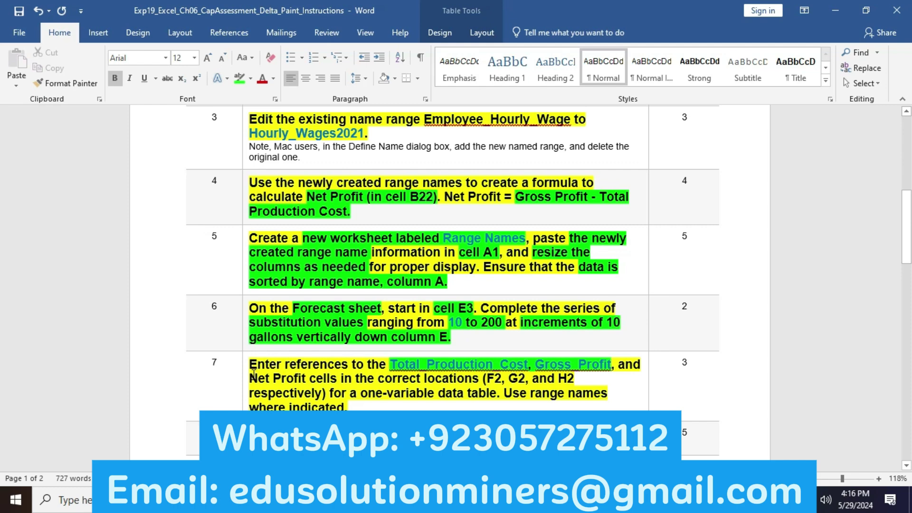
Highlight "Net Profit cells" and the cell references "(F2, G2, and H2" in instruction 7 in bright green
left_click_drag(250, 378, 337, 379)
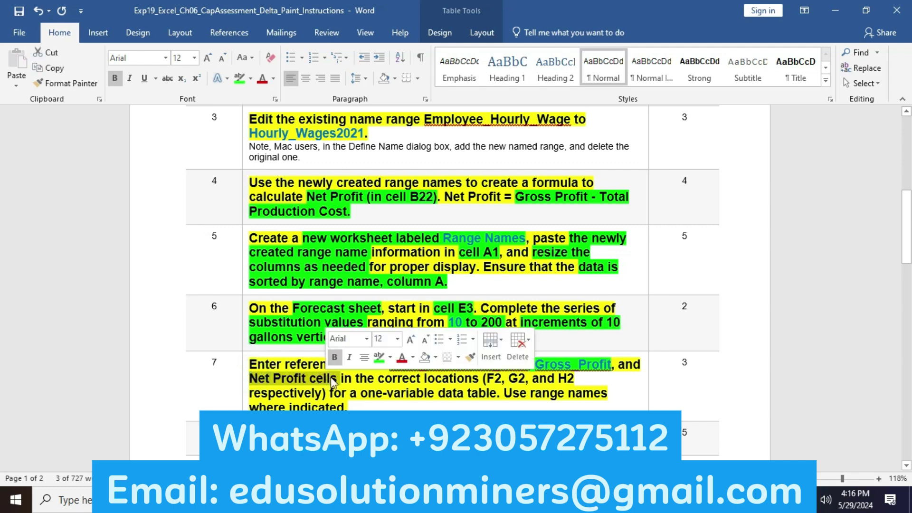
left_click(378, 358)
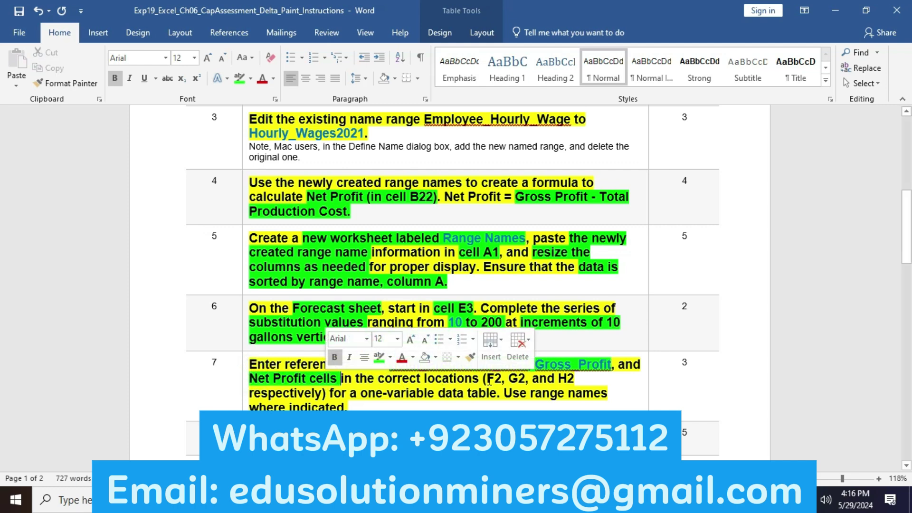
left_click_drag(483, 379, 572, 382)
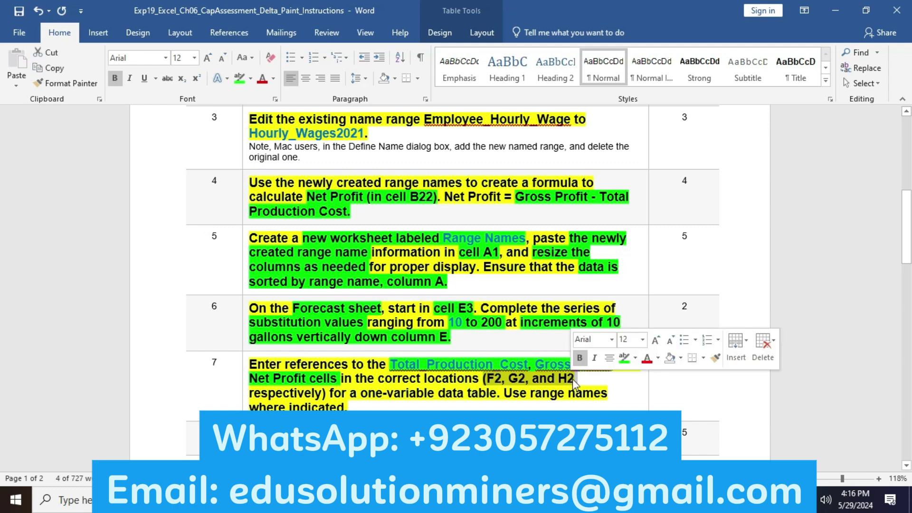
left_click(622, 358)
left_click(491, 394)
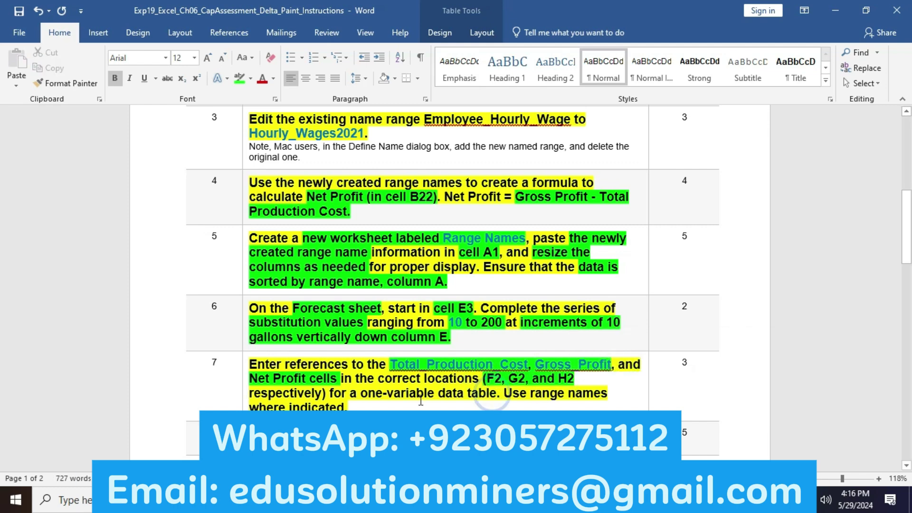
Highlight "range names" and "where indicated" at the end of instruction 7 in bright green
left_click_drag(531, 396, 609, 395)
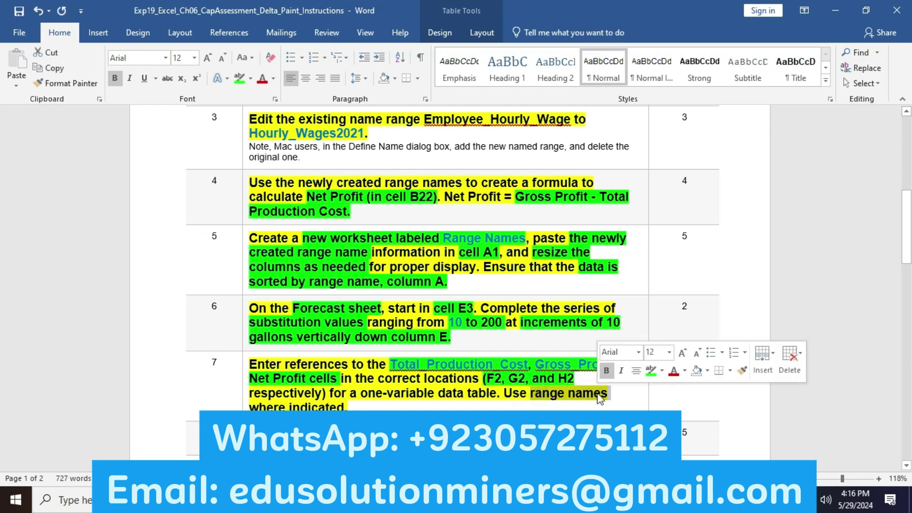
left_click(651, 370)
left_click(297, 406)
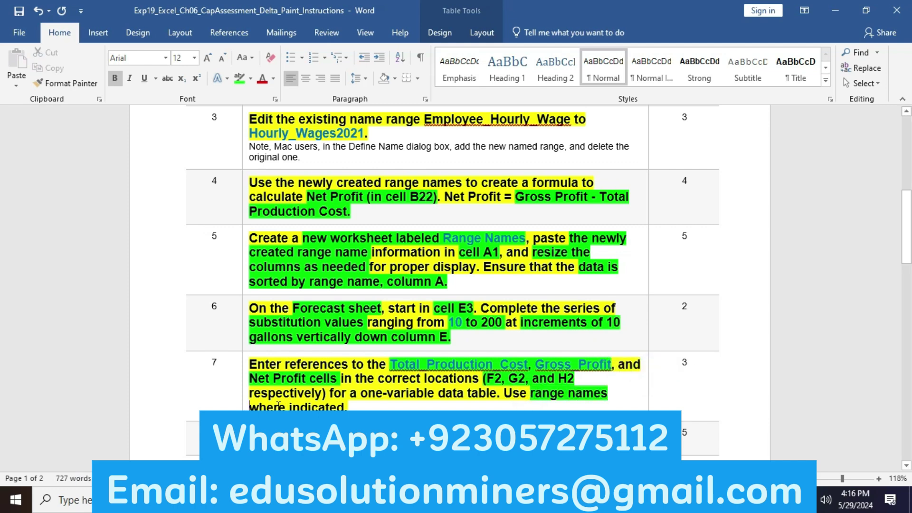
left_click_drag(250, 404, 347, 407)
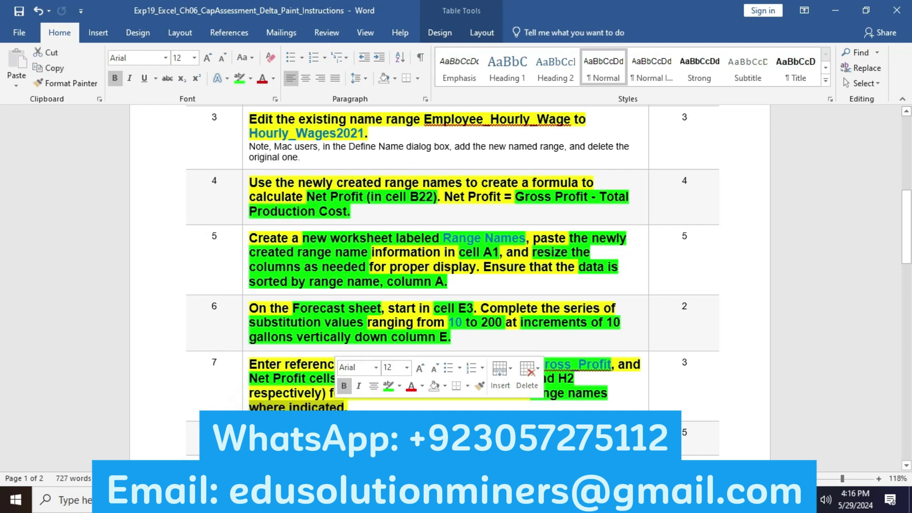
left_click(391, 386)
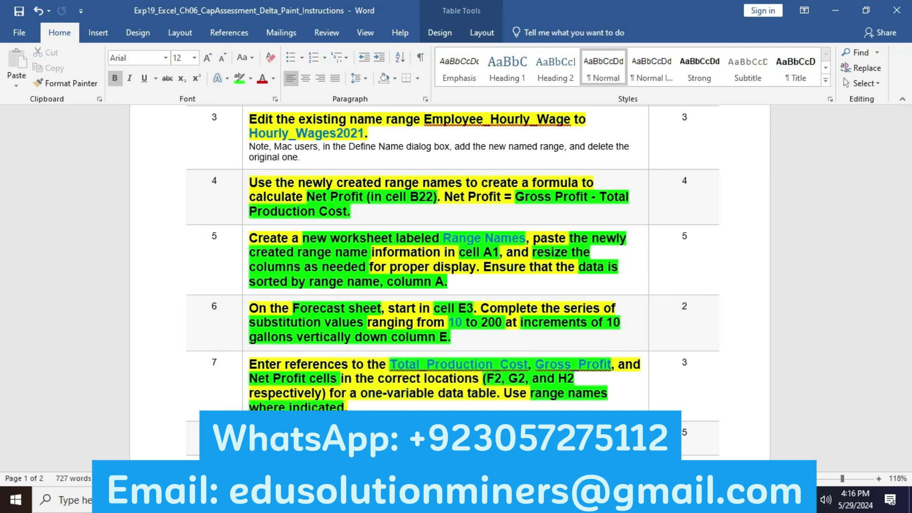
Switch to the Excel workbook and enter the formula =Total_Production_Cost in cell F2 of the Forecast sheet
key("alt+Tab")
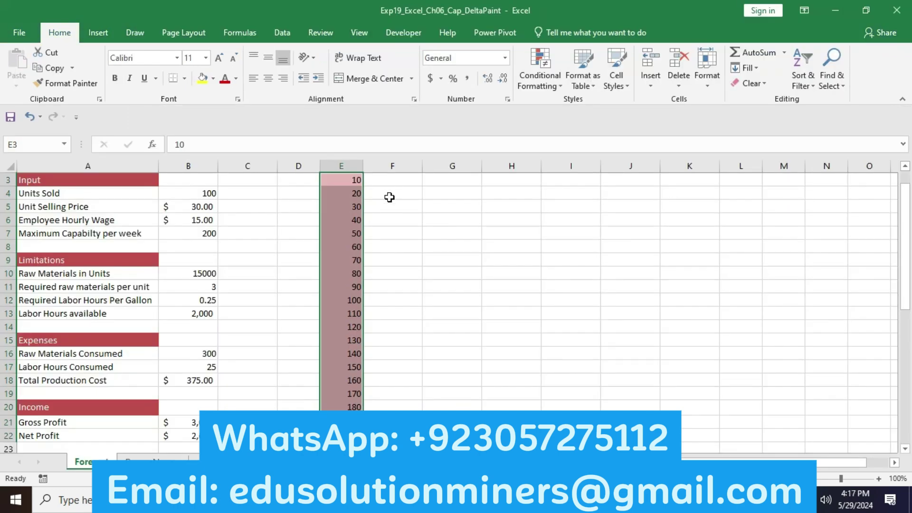
left_click(52, 139)
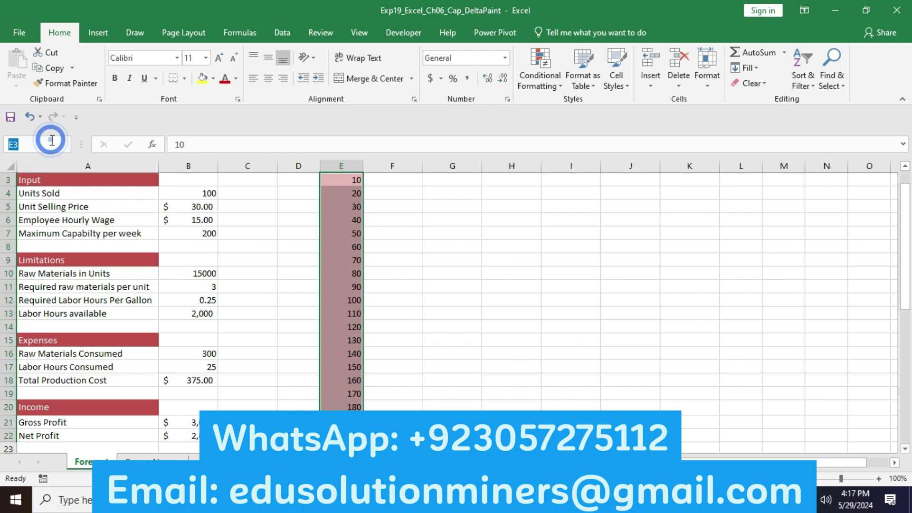
type("F2")
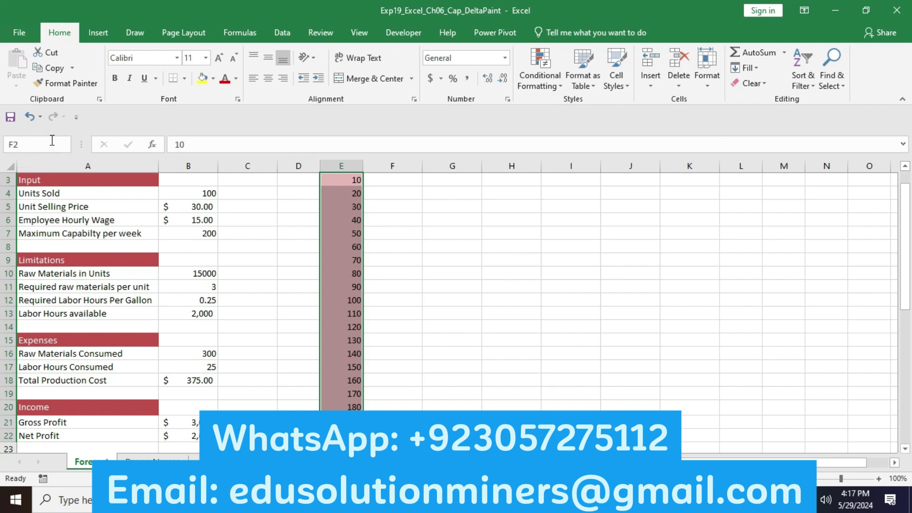
key("Return")
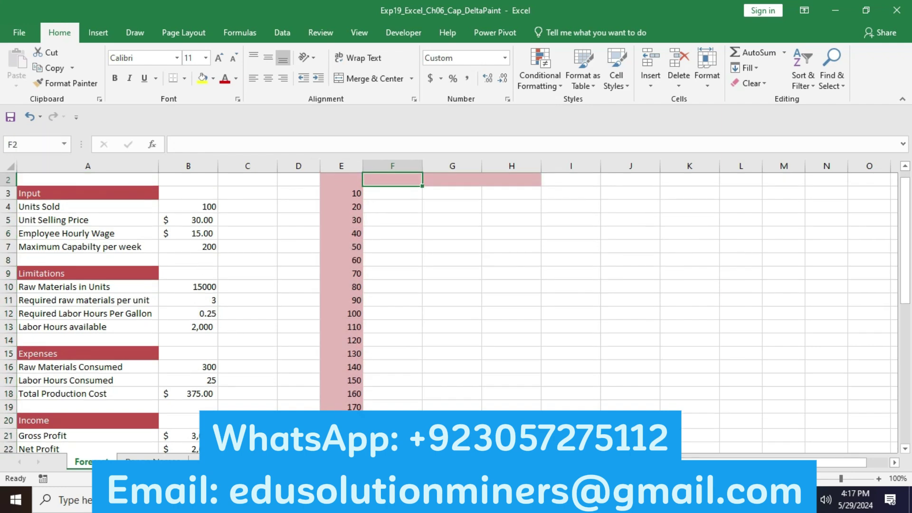
key("alt+Tab")
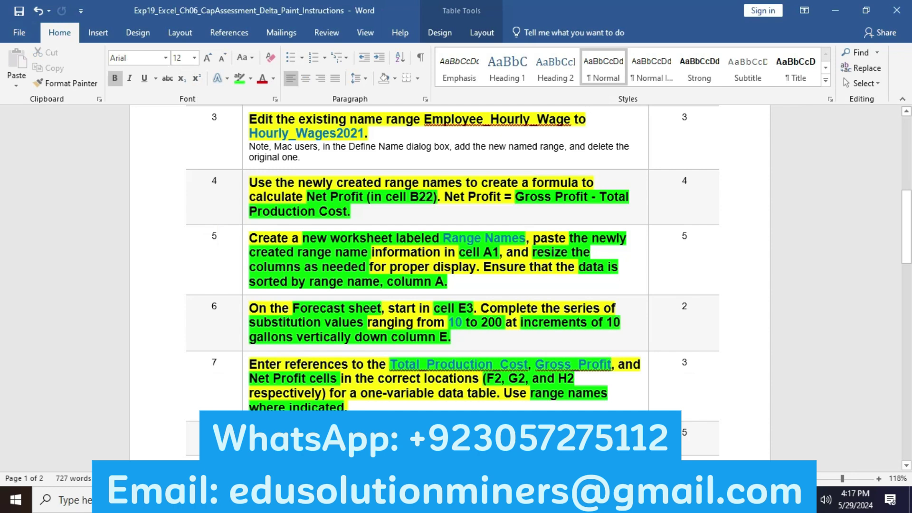
key("alt+Tab")
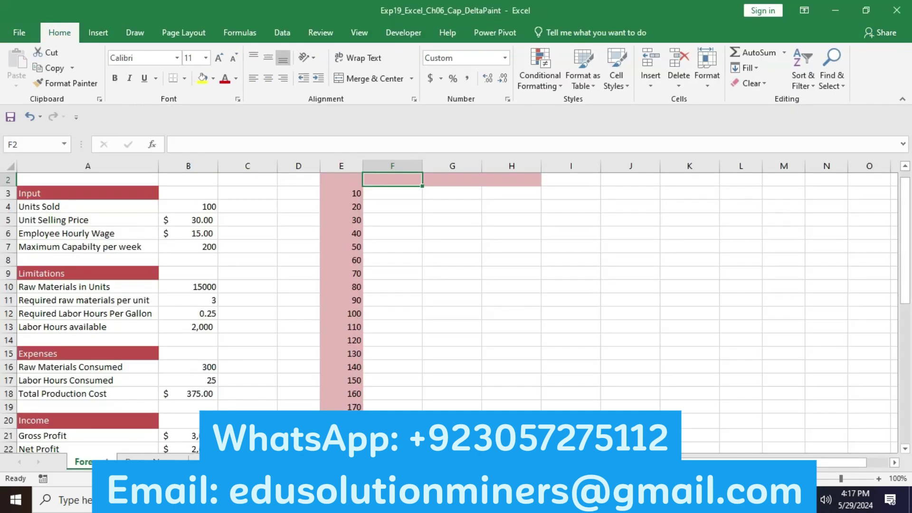
type("=TO")
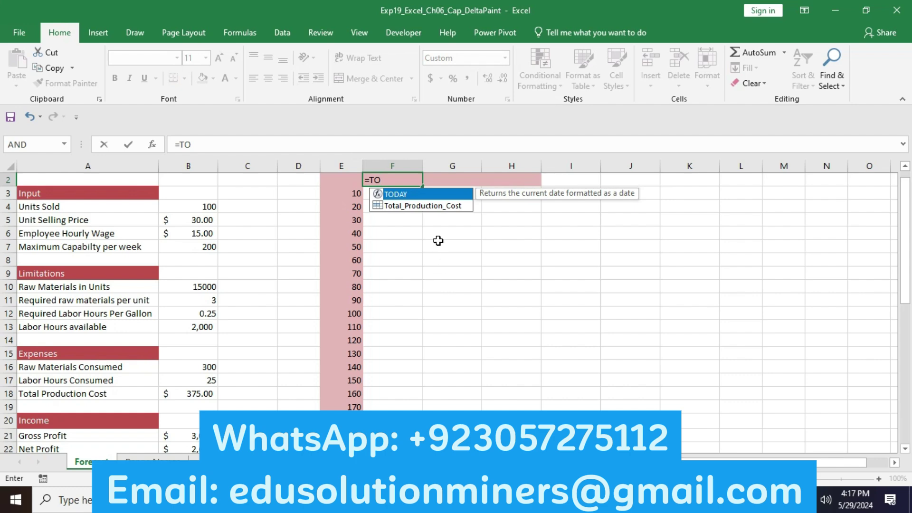
left_click(437, 208)
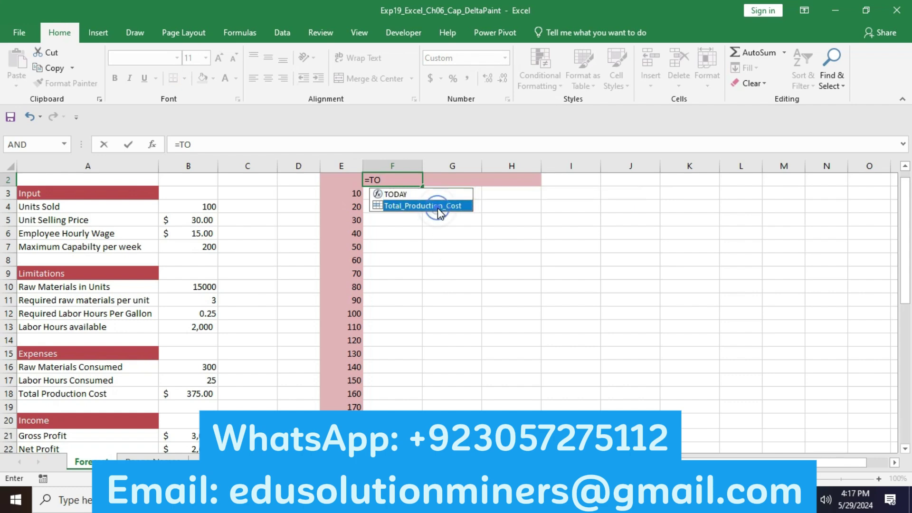
double_click(437, 208)
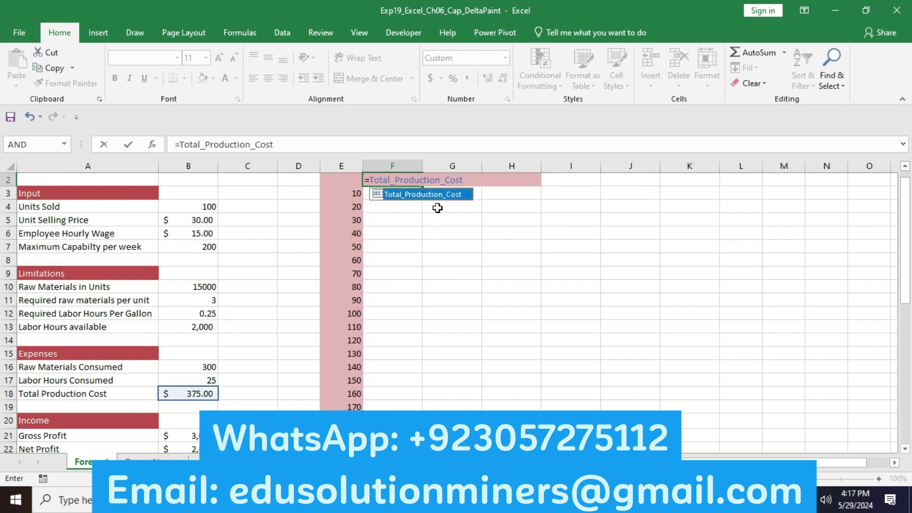
key("Return")
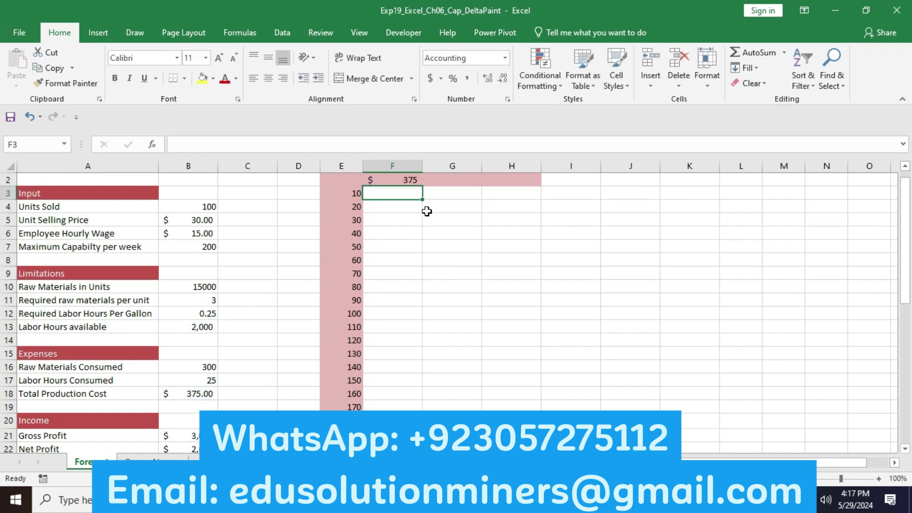
Enter the formula =Gross_Profit in cell G2
left_click(34, 142)
type("G")
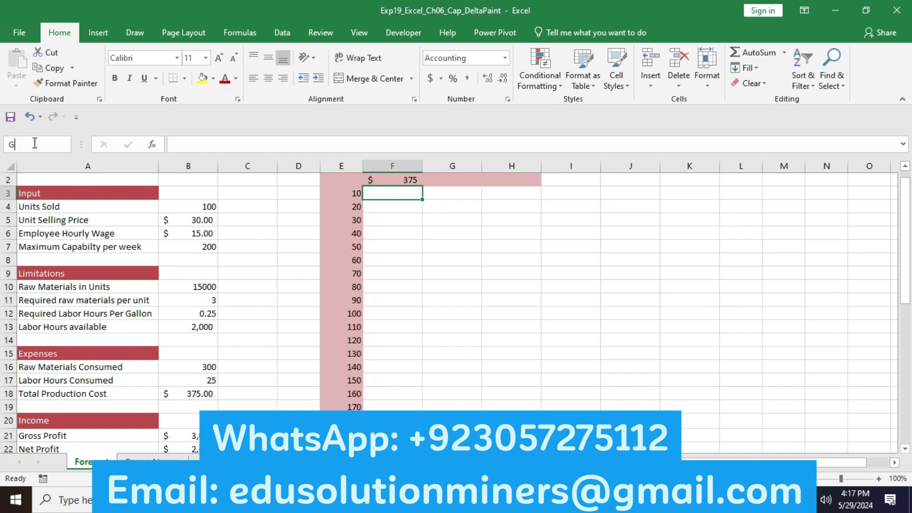
type("2")
key("Return")
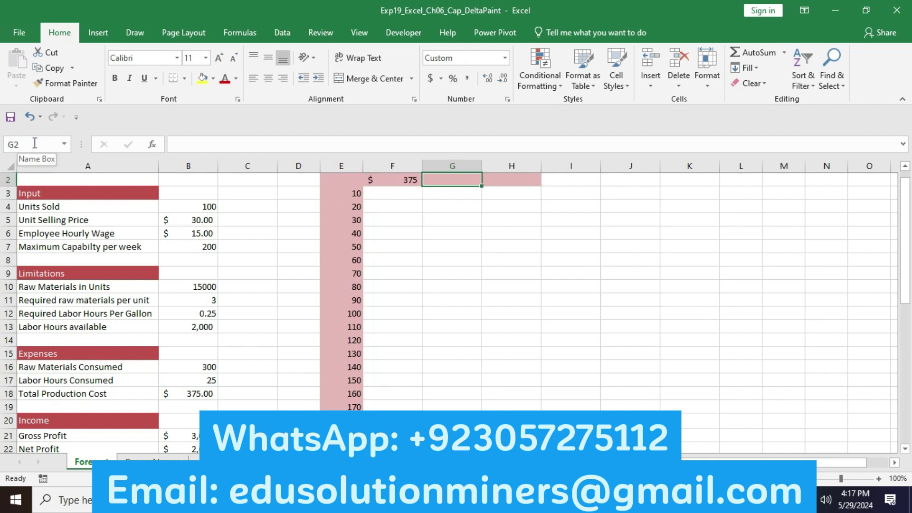
type("=")
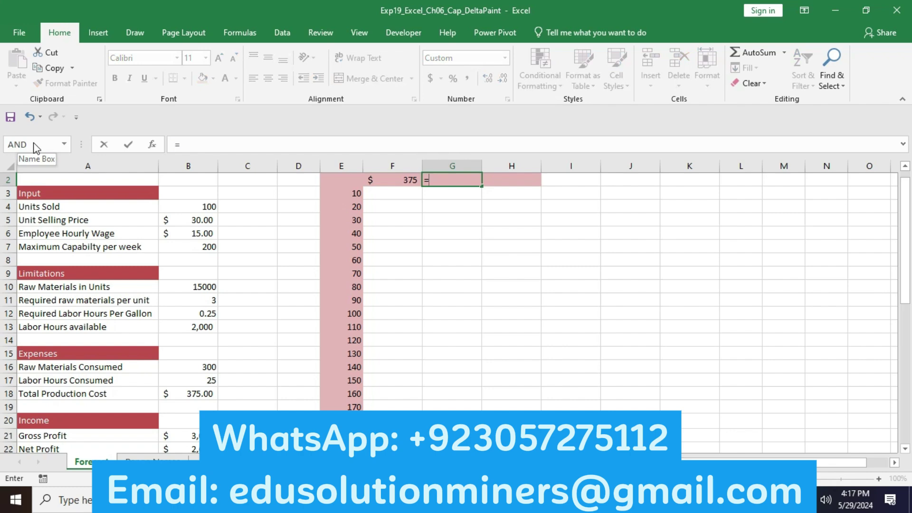
type("Gro")
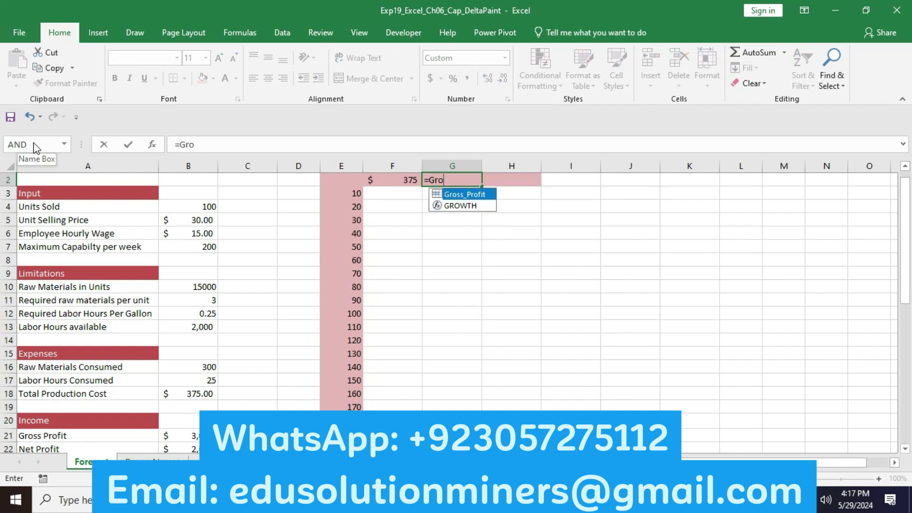
double_click(455, 198)
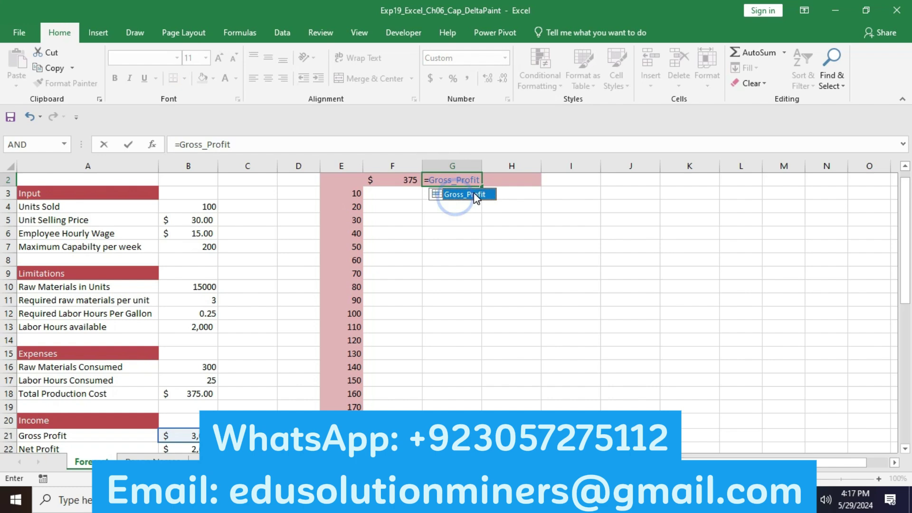
key("Return")
Enter a reference to the Net Profit cell in H2 with the formula =B22
left_click(505, 185)
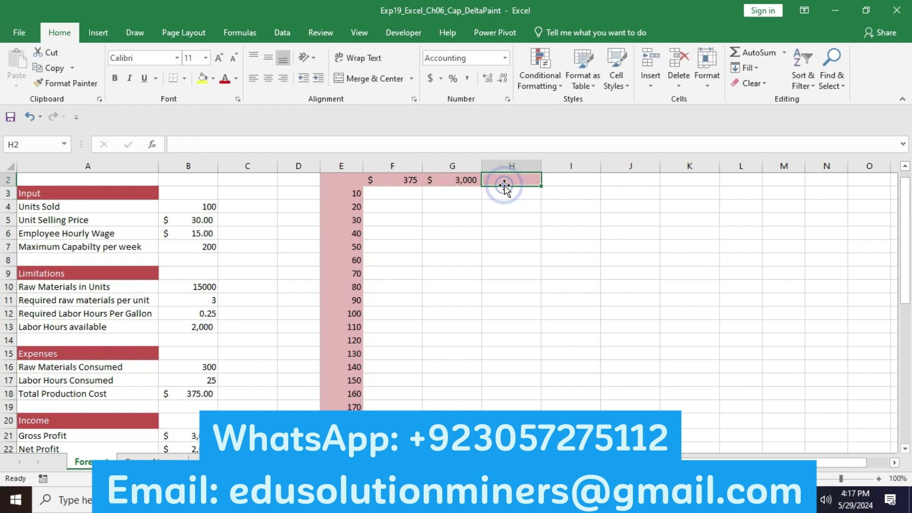
type("=")
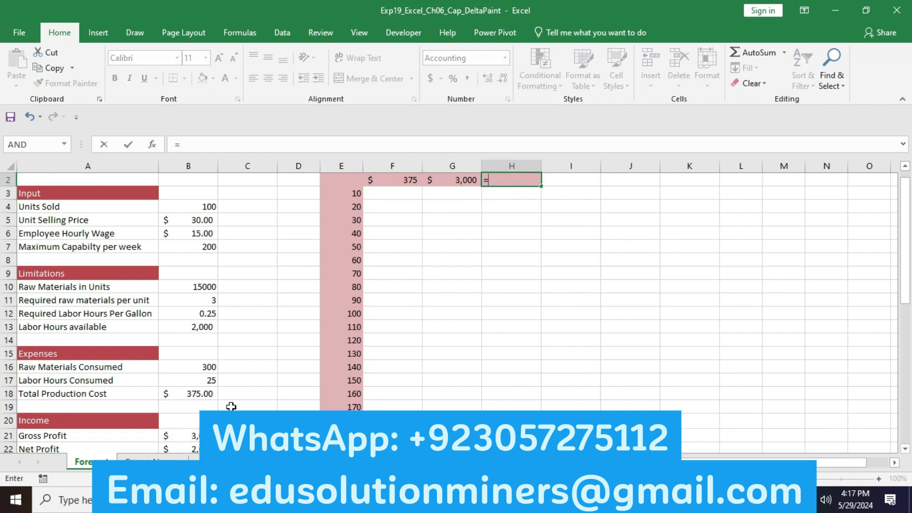
left_click(195, 446)
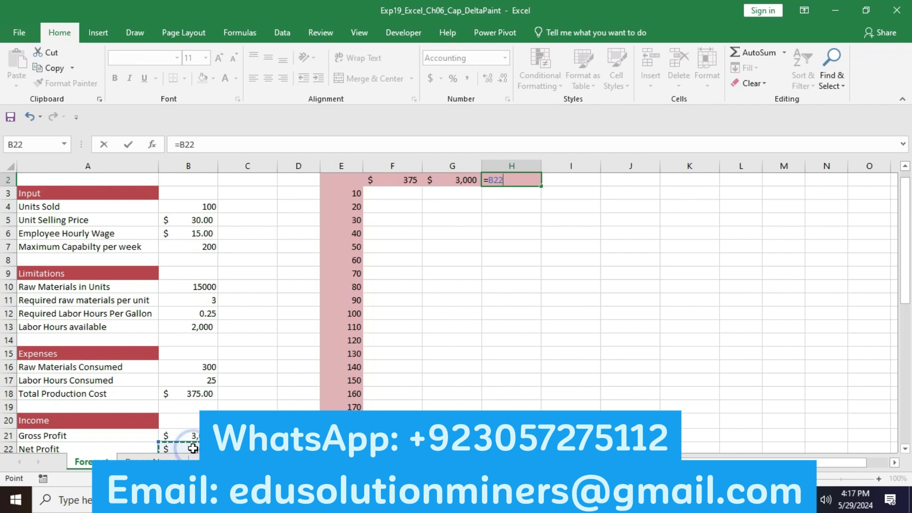
key("Return")
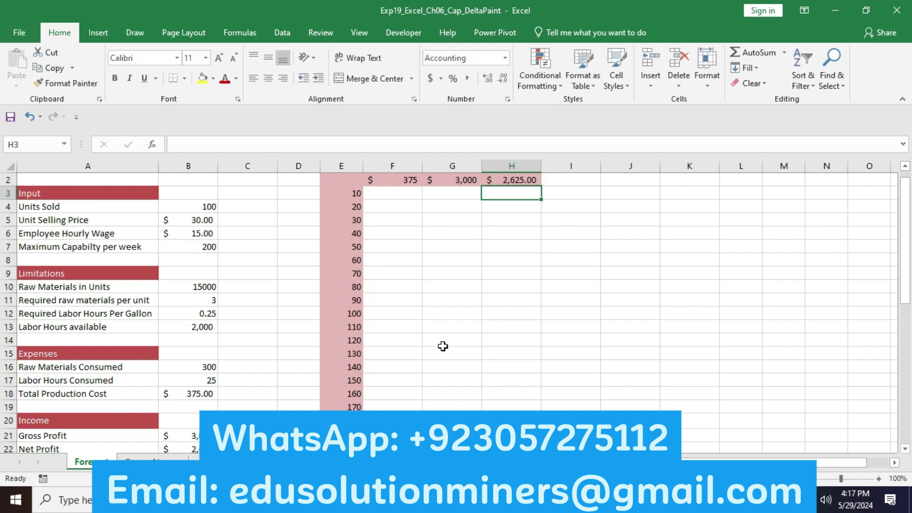
Switch to the Word instructions and make the text of instruction 8 bold, 12 pt and highlighted in yellow
key("alt+Tab")
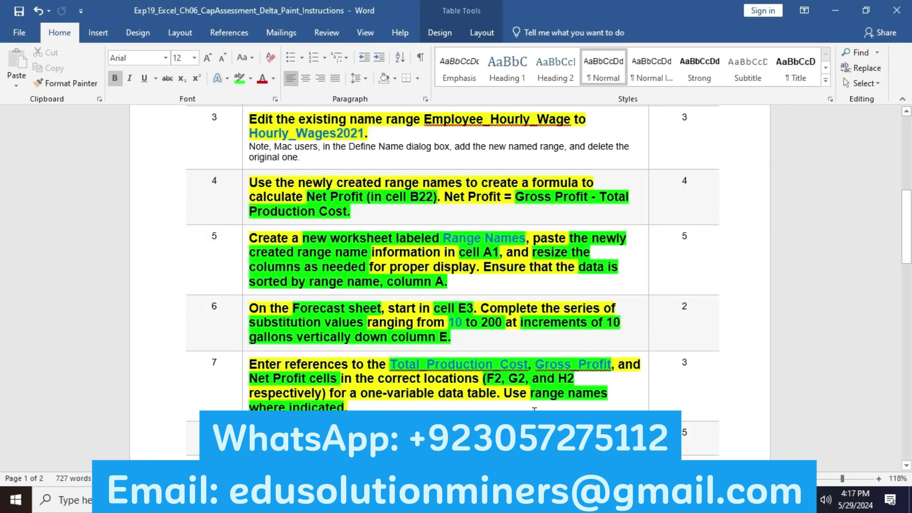
left_click(245, 431)
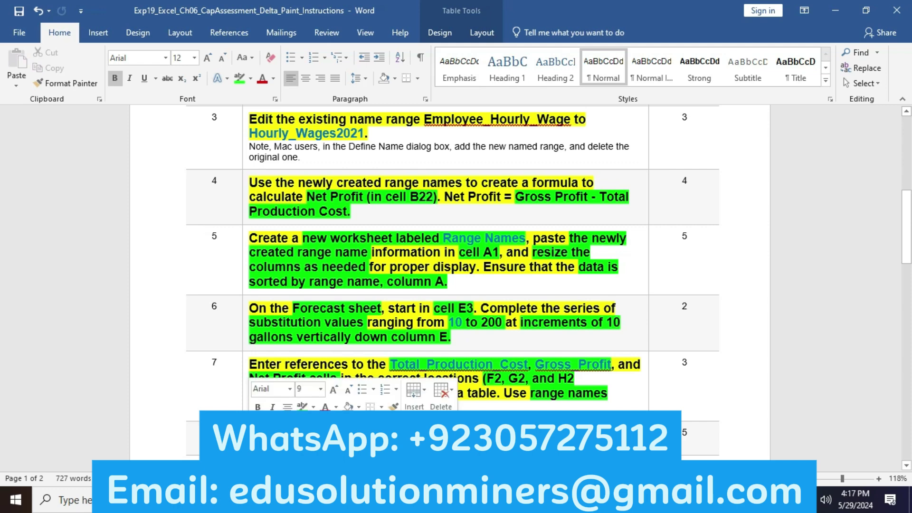
left_click(256, 407)
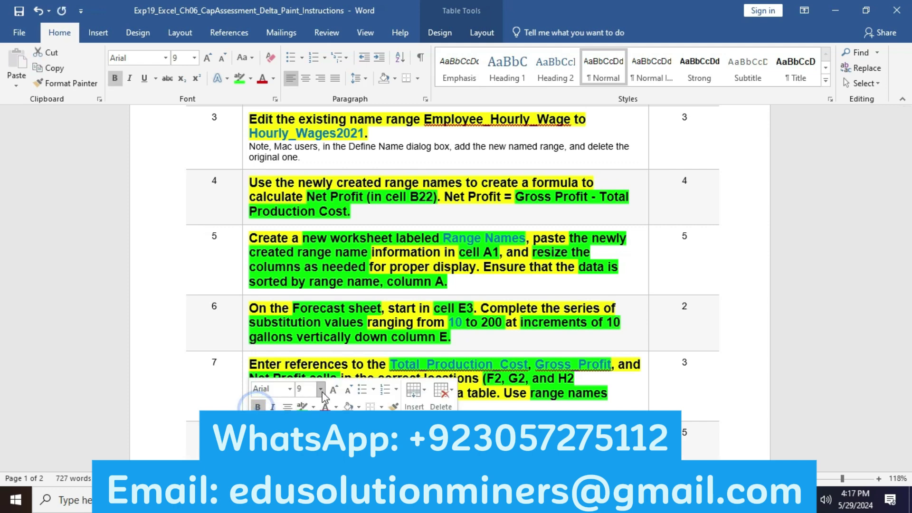
left_click(336, 389)
left_click(336, 388)
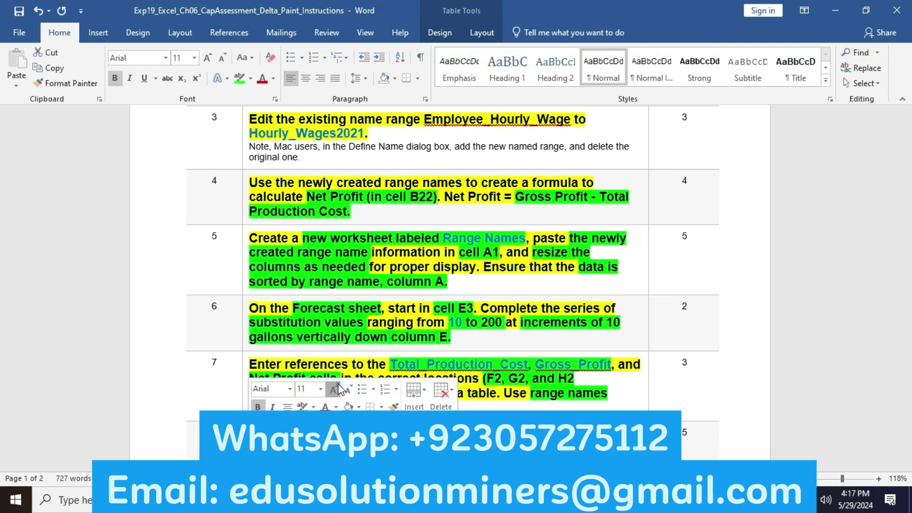
left_click(338, 388)
left_click(313, 406)
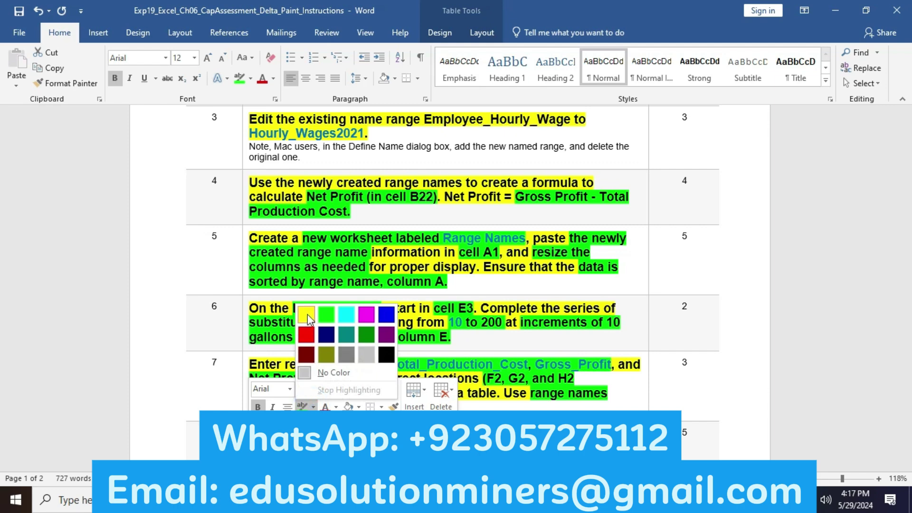
left_click(308, 313)
left_click(306, 312)
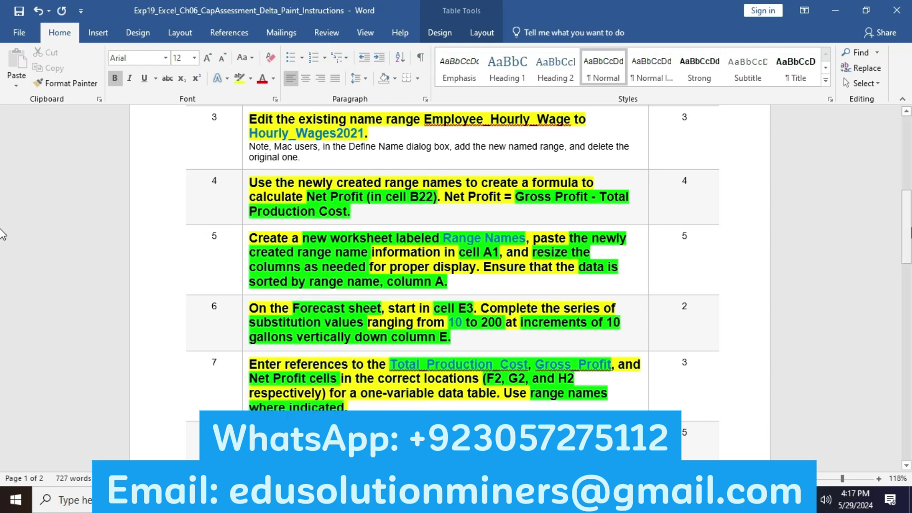
Highlight "one-variable data table" in instruction 8 in bright green
left_click_drag(910, 228, 911, 287)
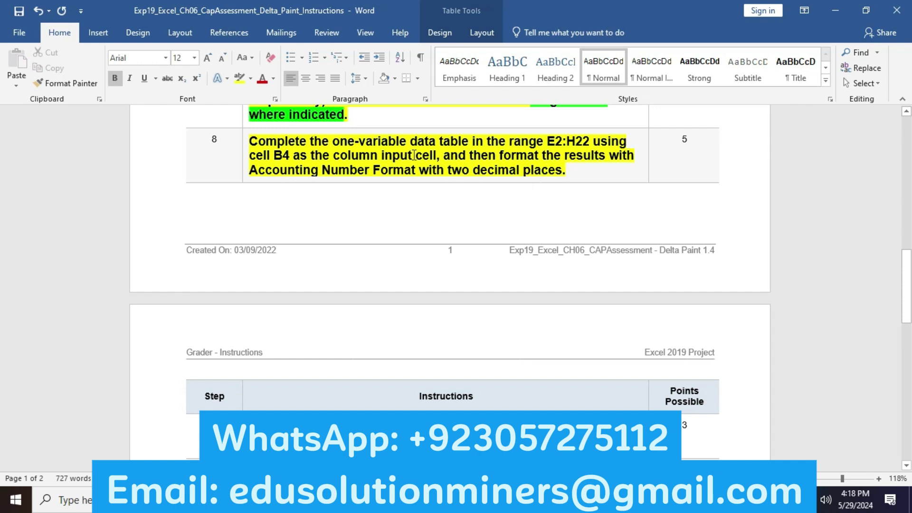
left_click_drag(332, 141, 463, 148)
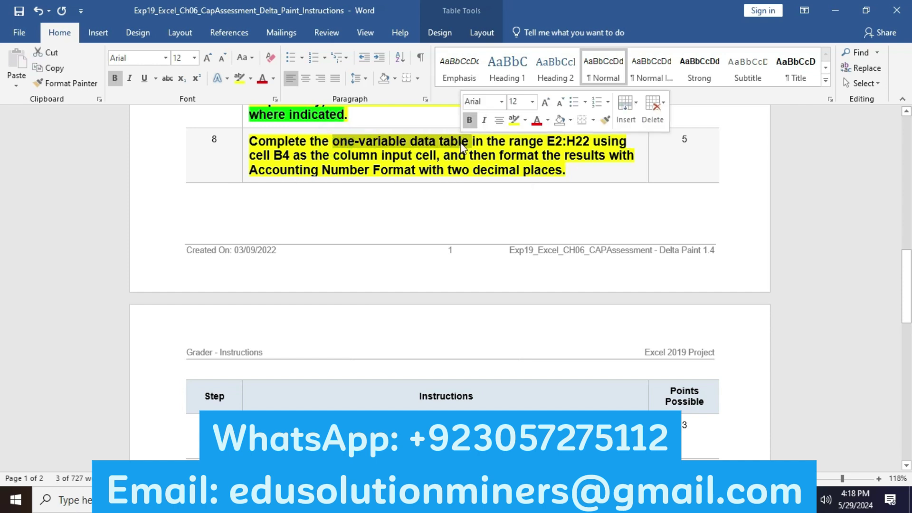
left_click(524, 120)
left_click(537, 139)
left_click(528, 143)
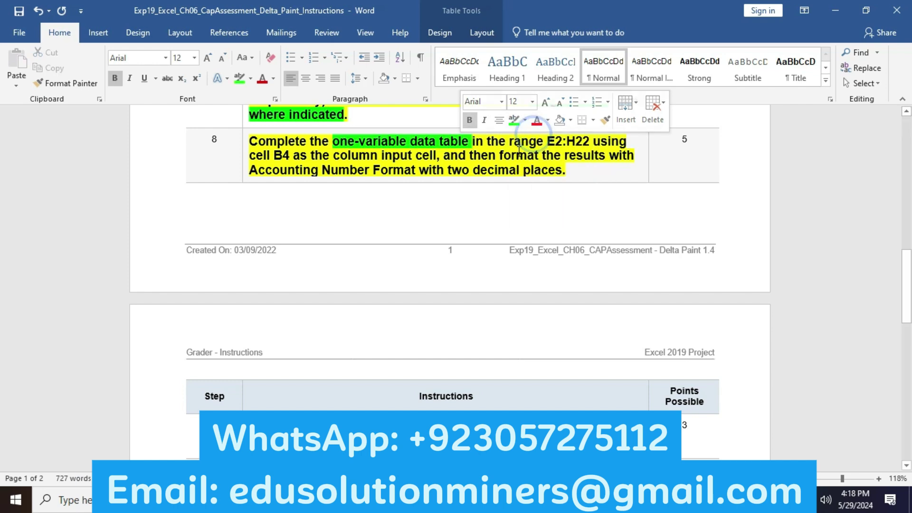
Highlight "range E2:H22" and "cell B4" in instruction 8 in bright green
left_click_drag(509, 141, 591, 142)
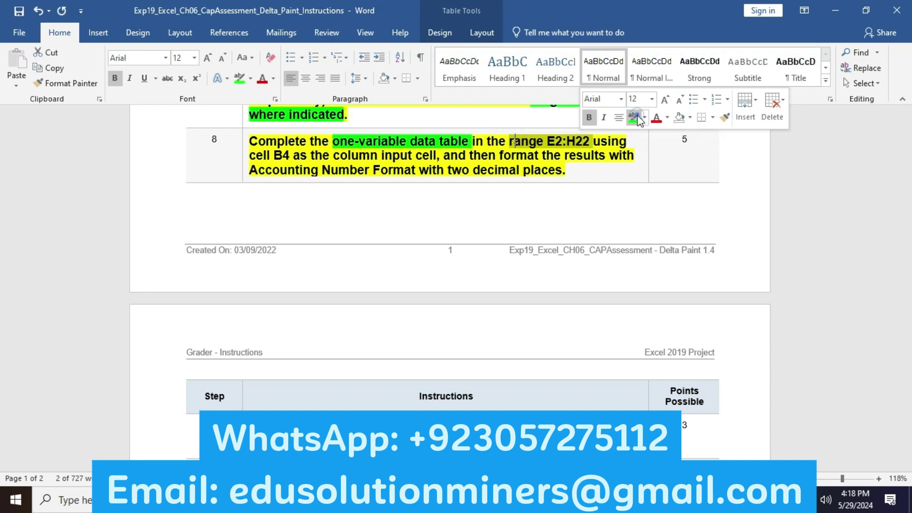
left_click(633, 117)
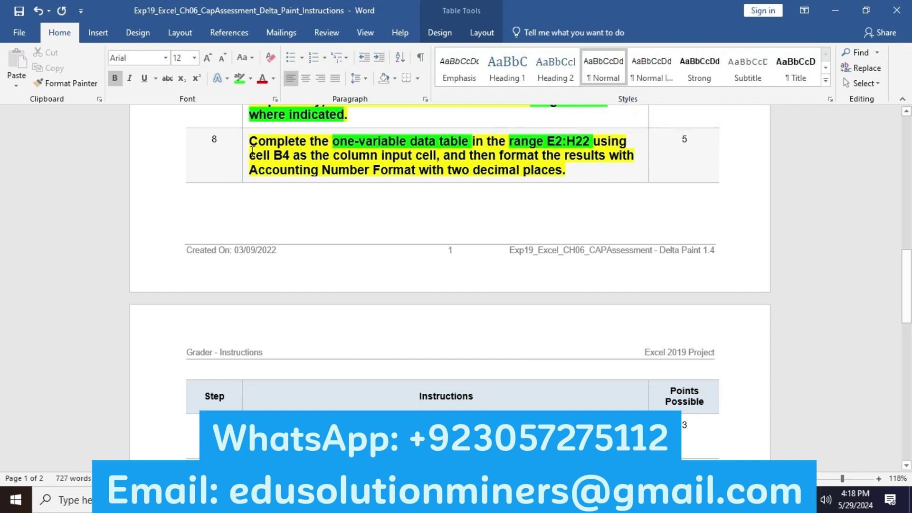
left_click_drag(250, 152, 290, 158)
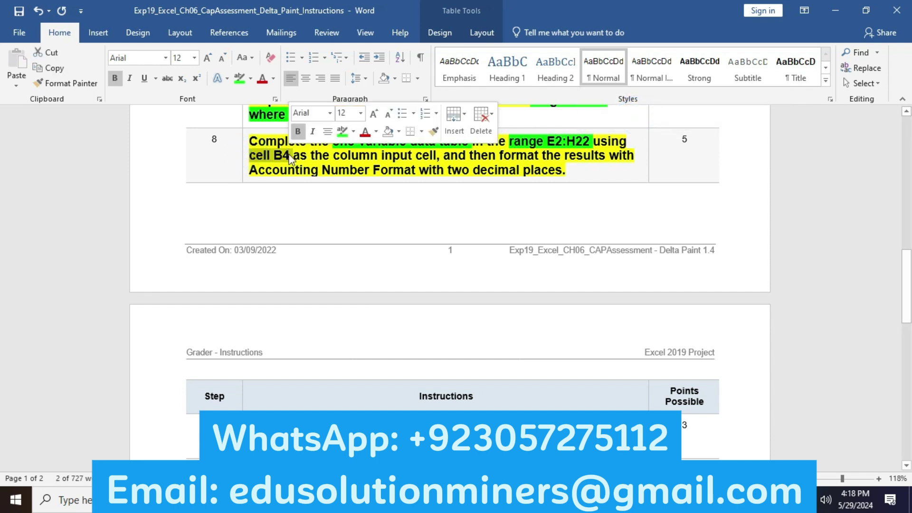
left_click(342, 131)
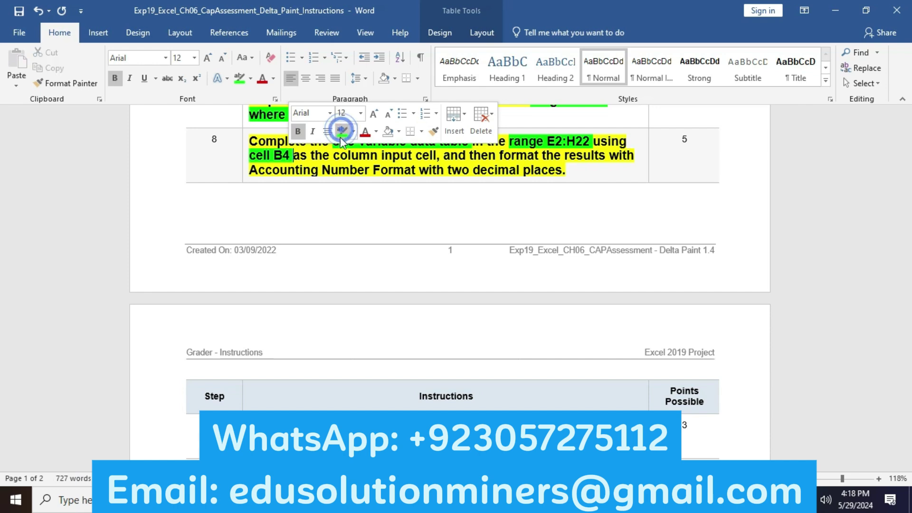
Highlight "column input cell" in instruction 8 in bright green
left_click(335, 152)
left_click_drag(420, 155, 435, 157)
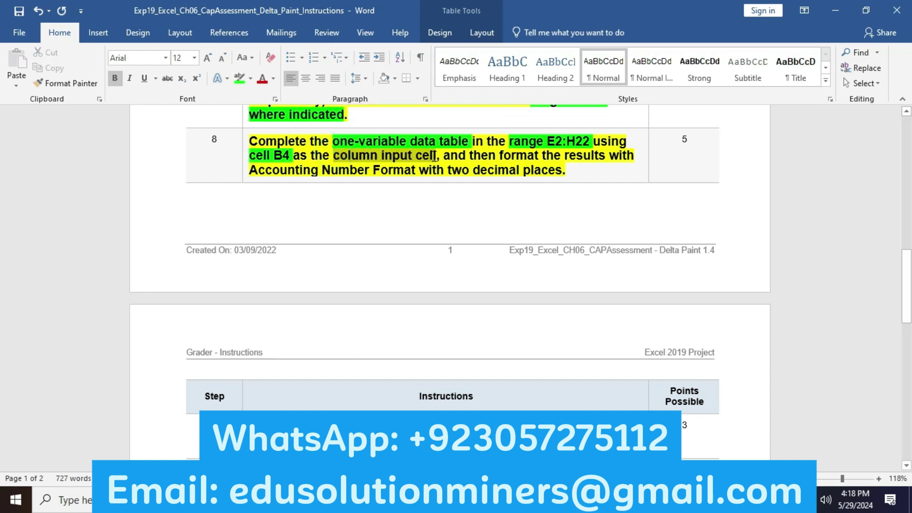
left_click(486, 138)
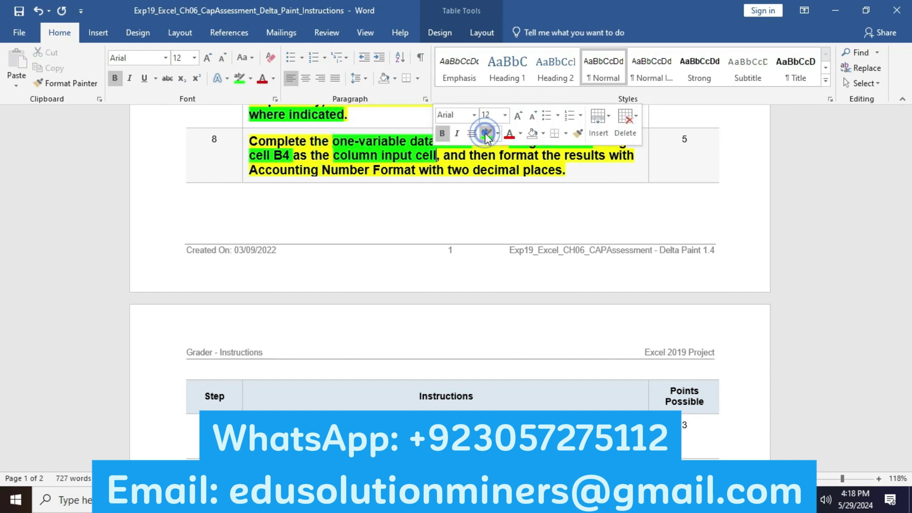
left_click(336, 178)
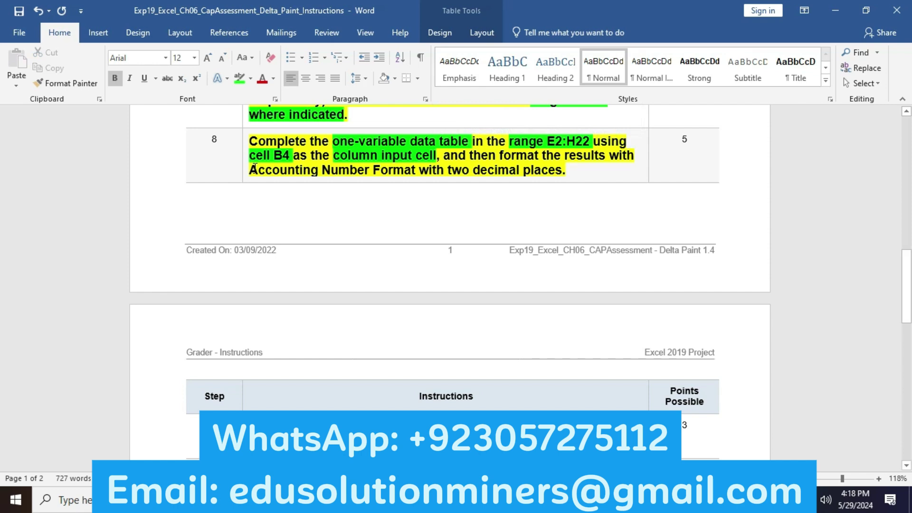
Highlight "Accounting Number Format" and "two decimal places" in instruction 8 in bright green
left_click_drag(249, 170, 403, 172)
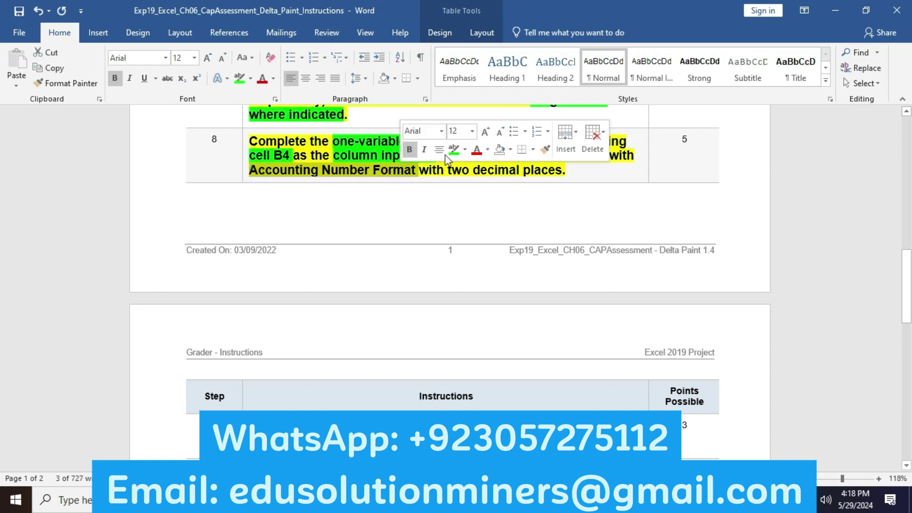
left_click(453, 149)
left_click(450, 169)
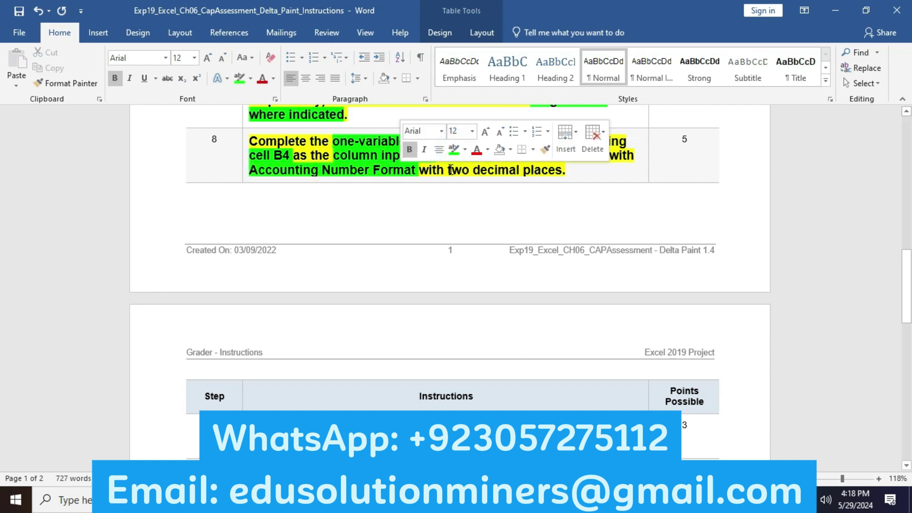
left_click_drag(449, 170, 557, 178)
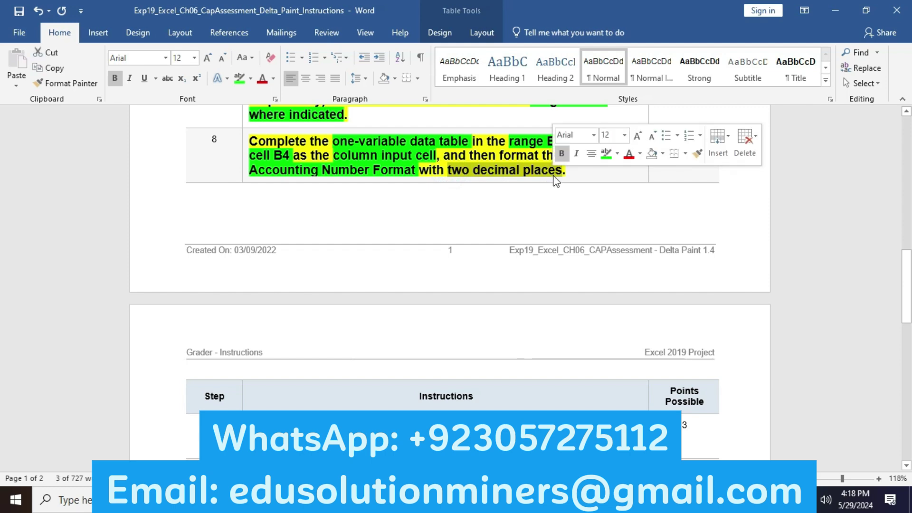
left_click(606, 153)
left_click(572, 193)
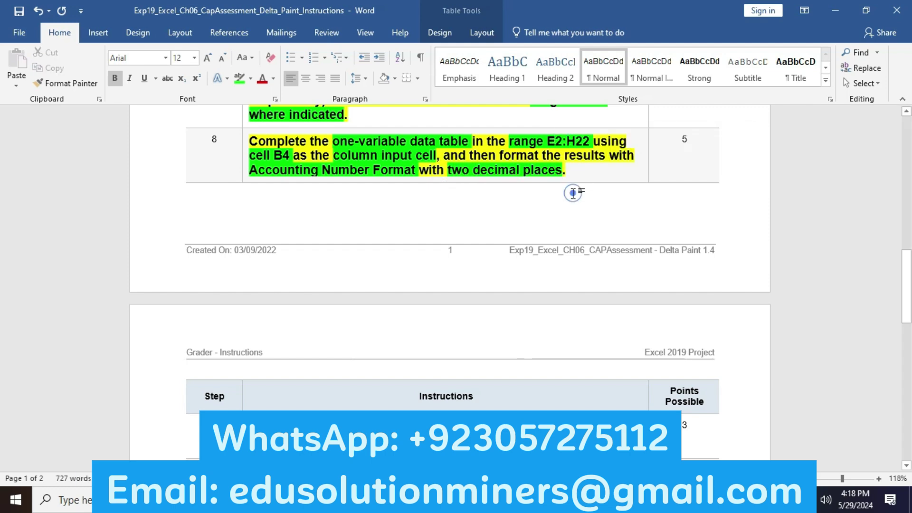
Switch to the Excel workbook and create a one-variable data table in range E2:H22 with B4 as the column input cell
left_click(397, 499)
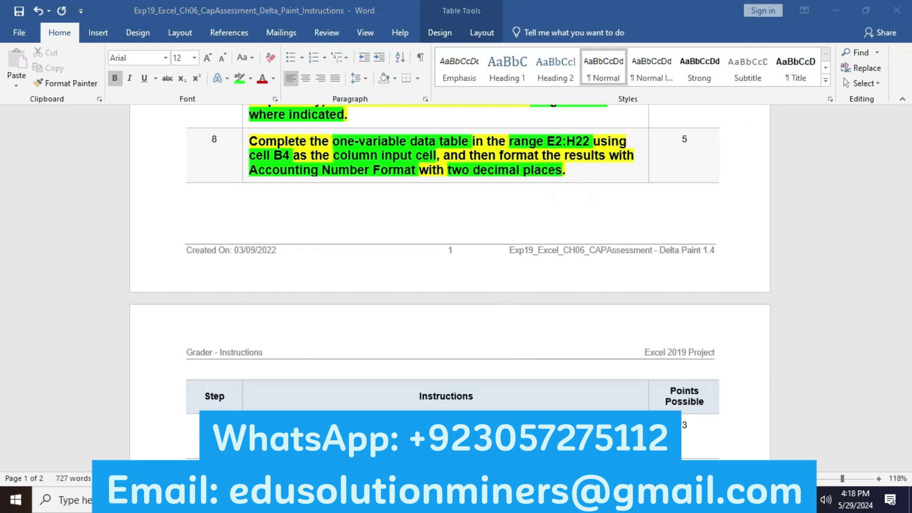
left_click(46, 145)
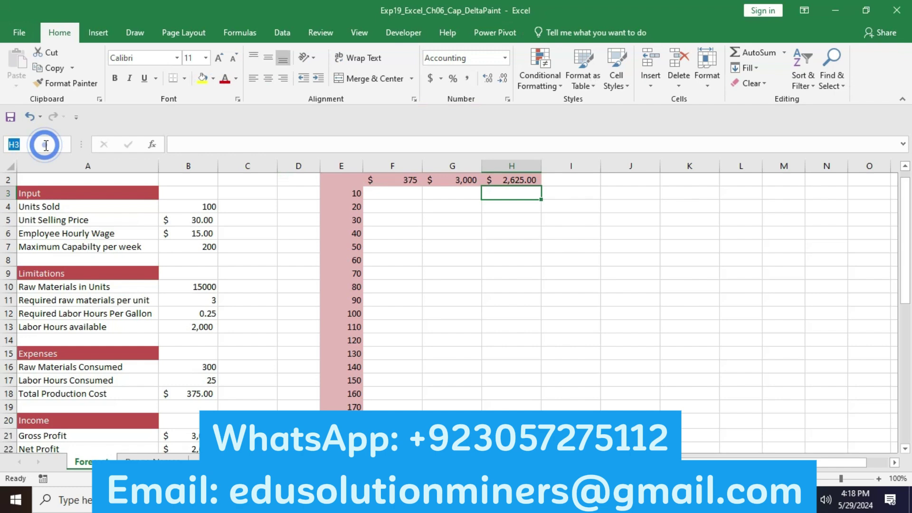
type("E2:")
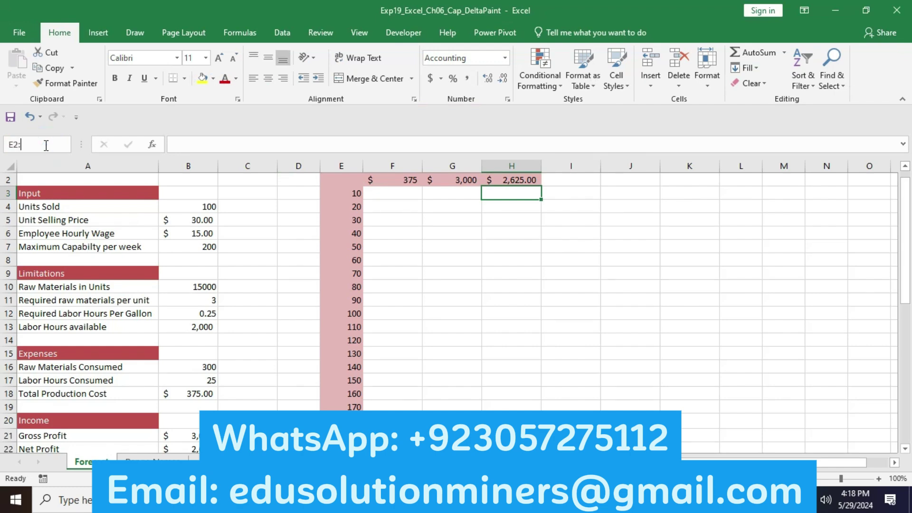
type("H22")
key("Return")
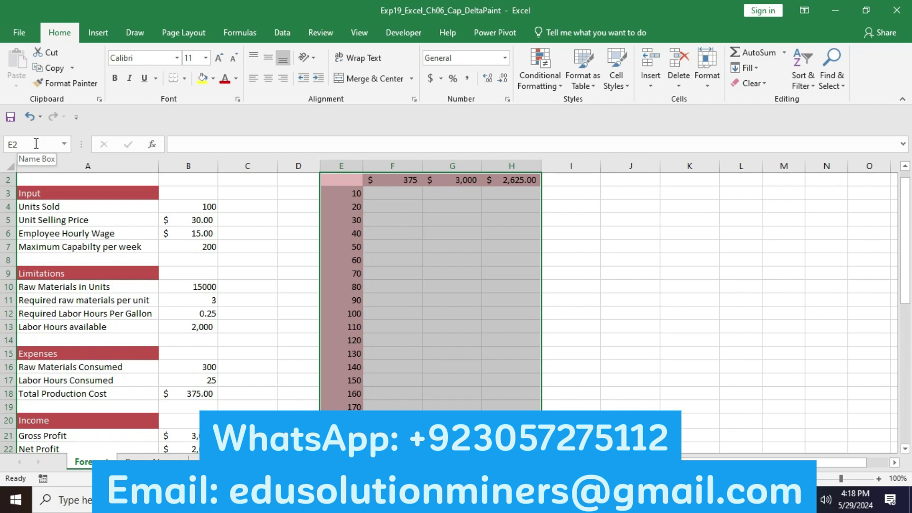
left_click(289, 36)
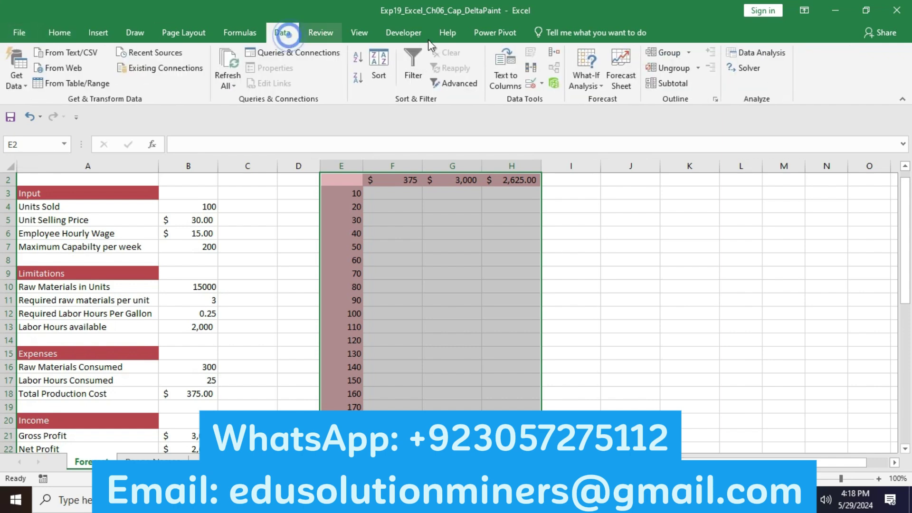
left_click(599, 86)
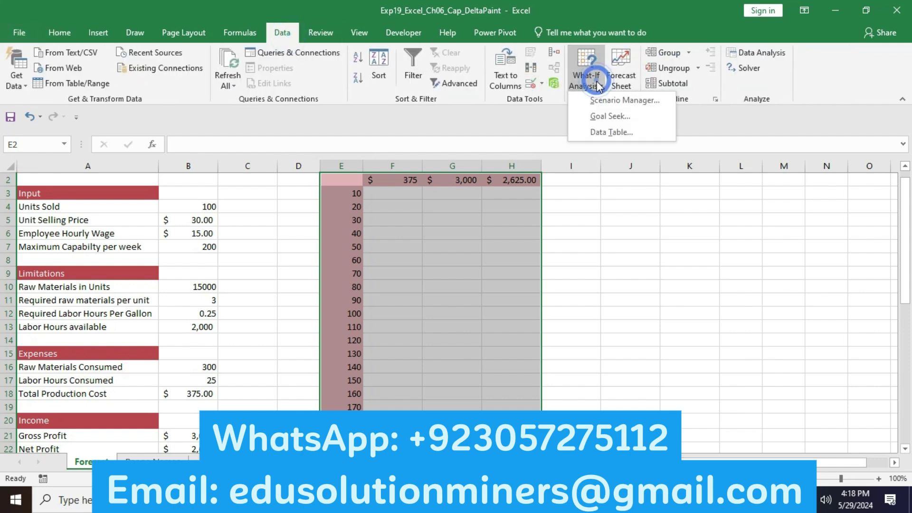
left_click(602, 132)
left_click(613, 288)
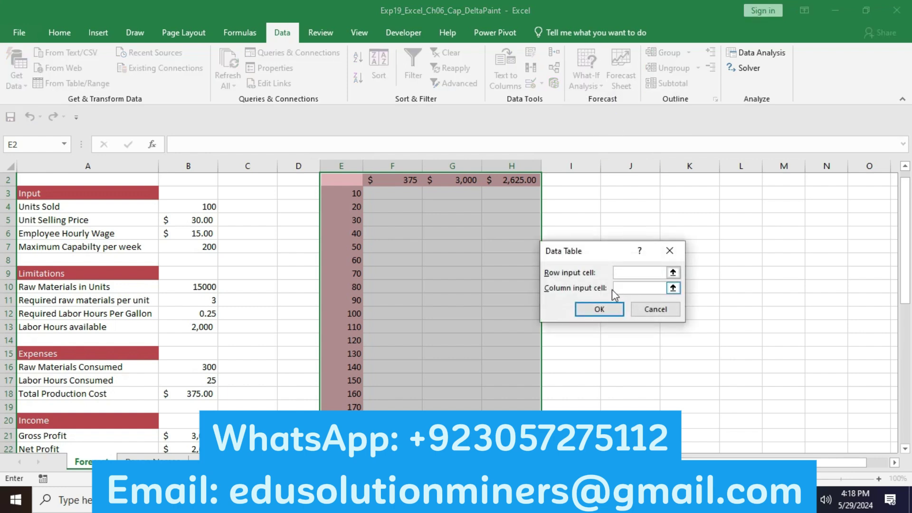
left_click(618, 289)
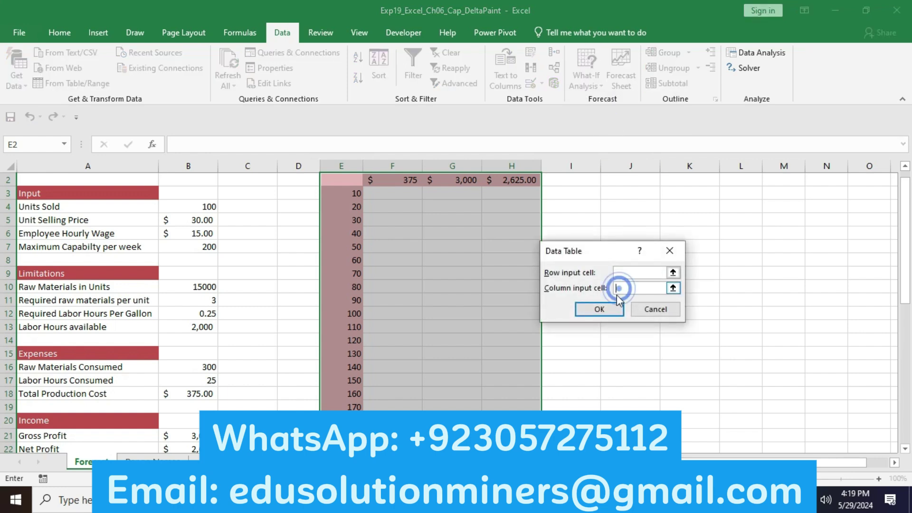
left_click(403, 499)
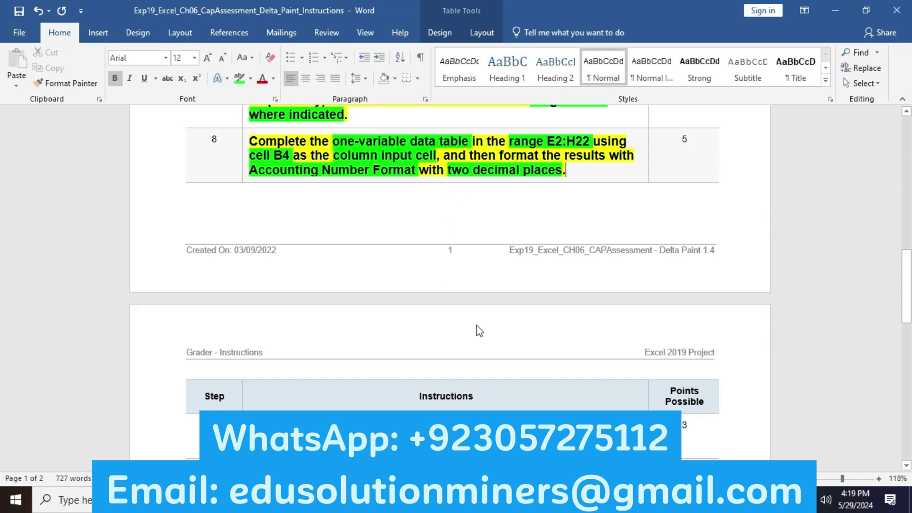
key("alt+Tab")
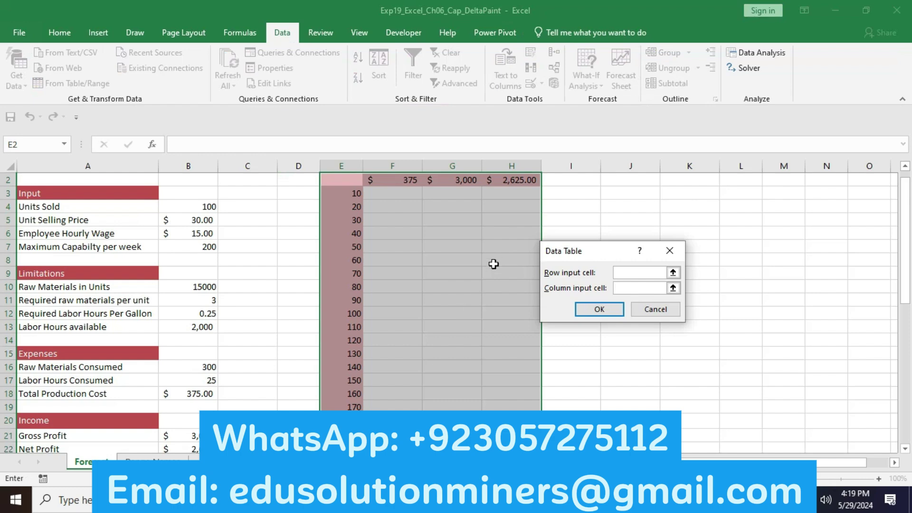
left_click(193, 208)
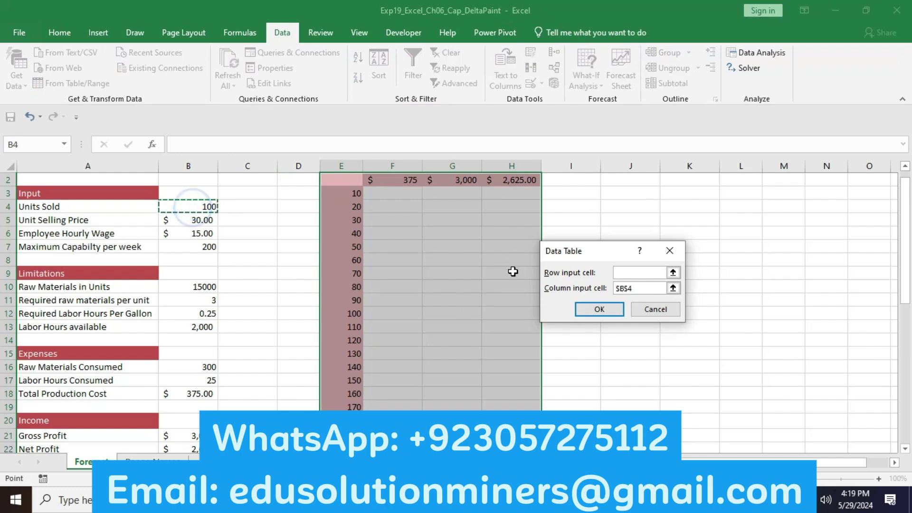
left_click(580, 304)
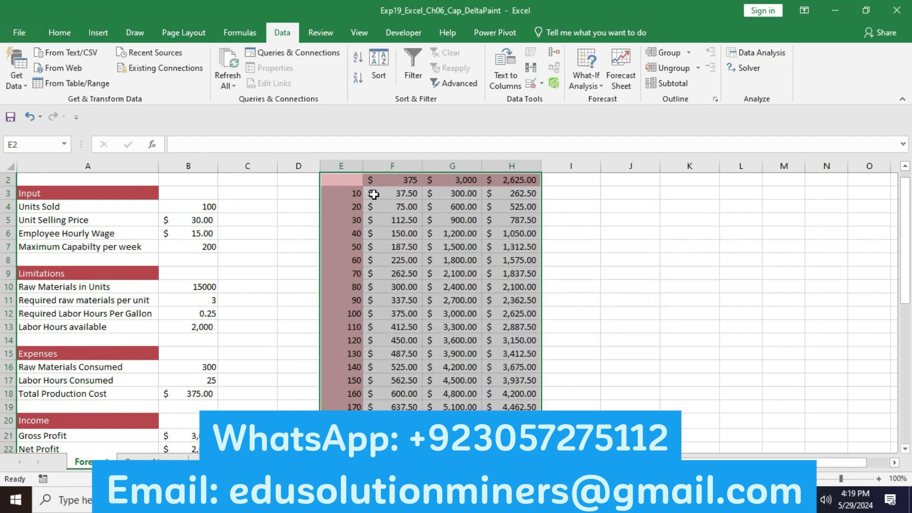
Apply Accounting Number Format with two decimal places to the data table results starting in cell F3
left_click_drag(379, 195, 513, 451)
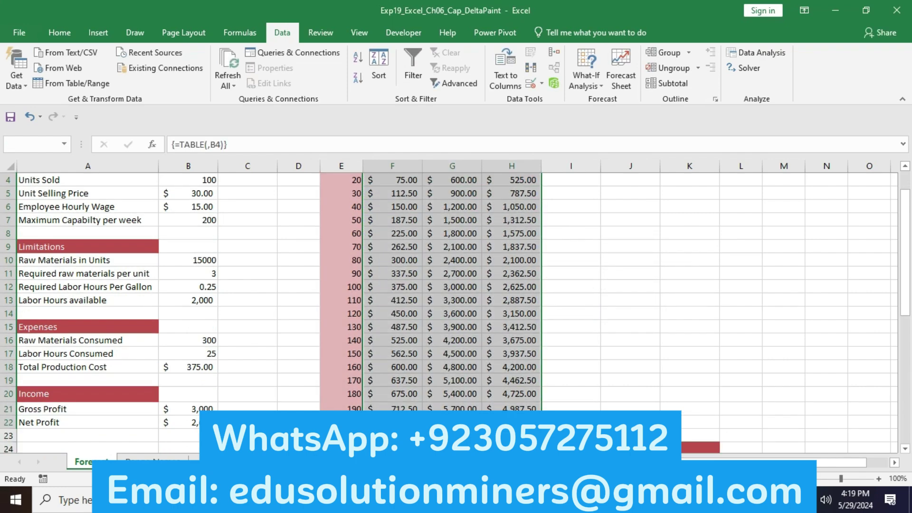
left_click_drag(496, 407, 480, 408)
left_click(69, 35)
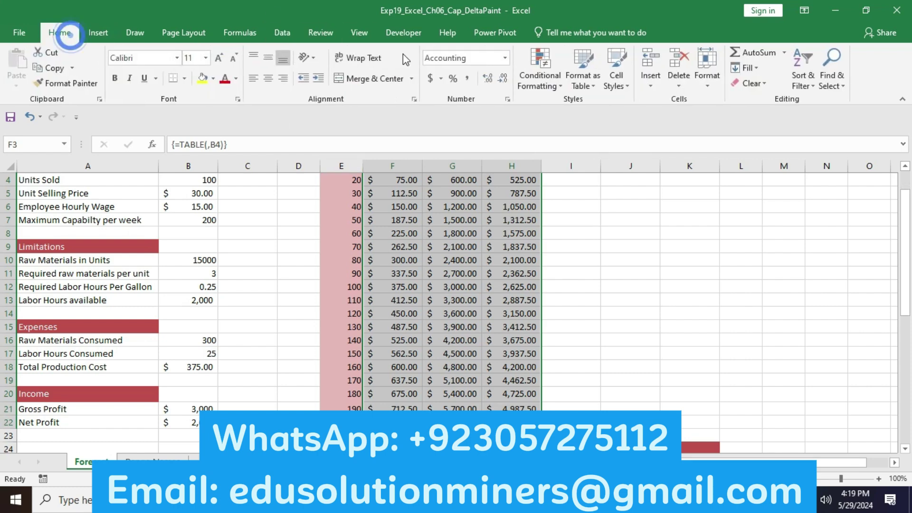
left_click(431, 77)
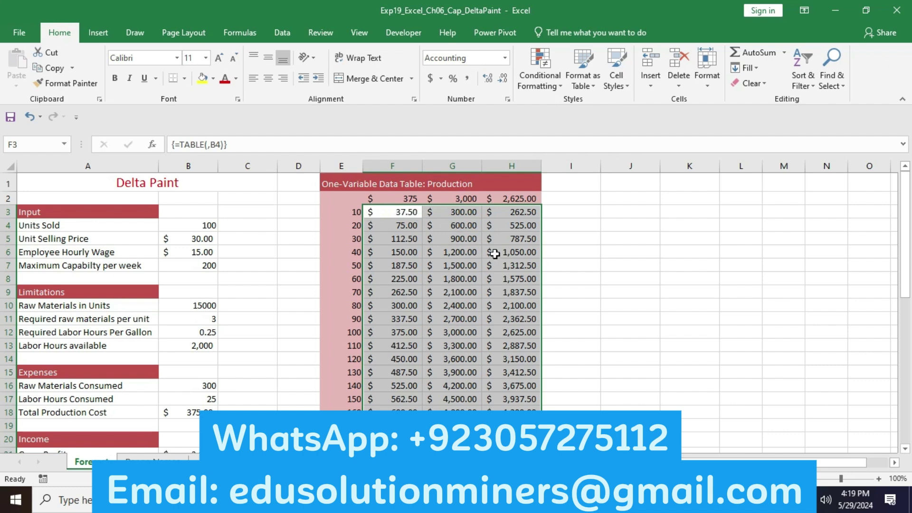
Switch to the Word instructions and make the text of instruction 9 bold, 12 pt and highlighted in yellow
key("alt+Tab")
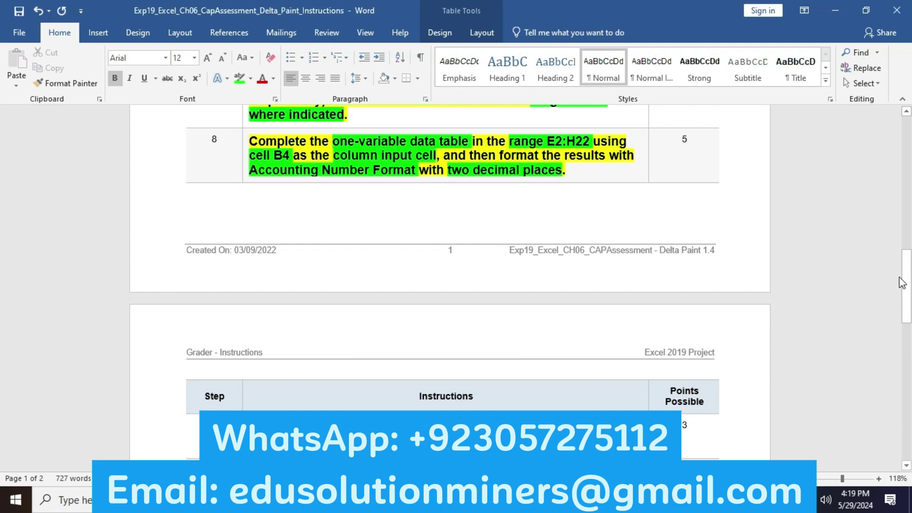
left_click_drag(906, 285, 3, 344)
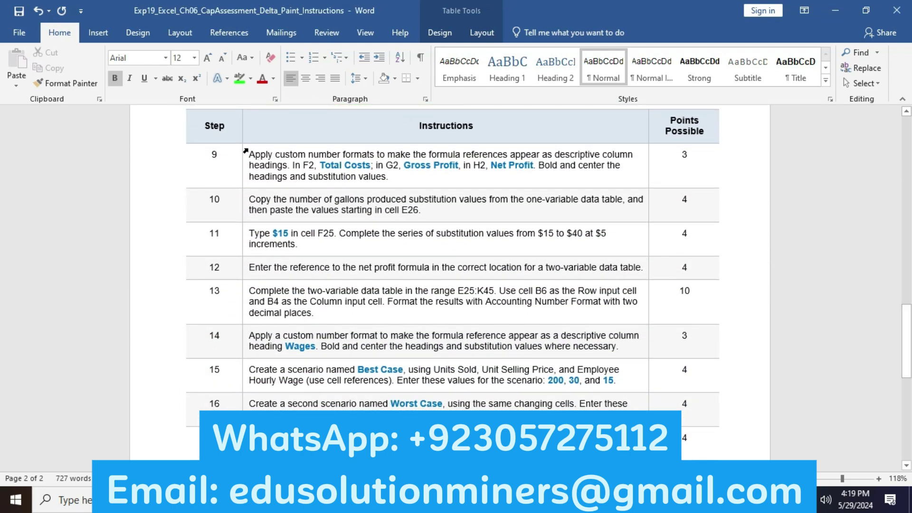
left_click(246, 151)
left_click(257, 126)
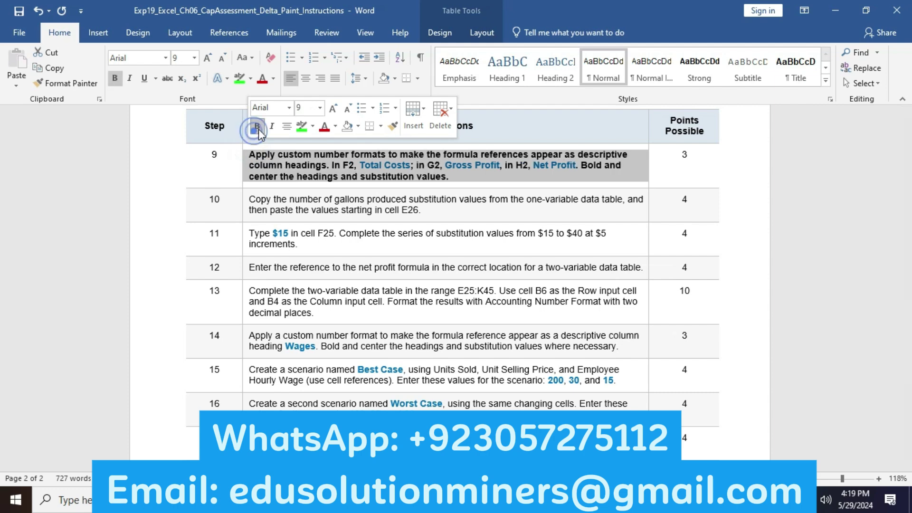
left_click(333, 109)
left_click(333, 108)
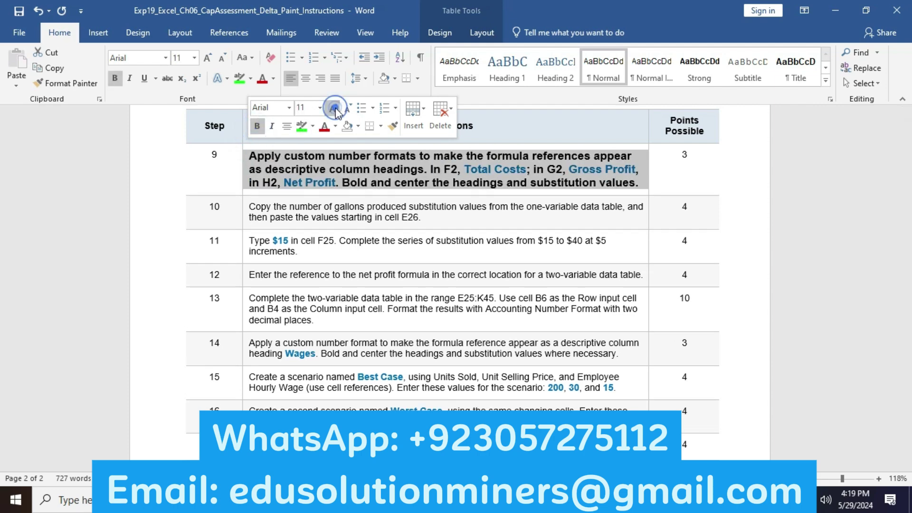
left_click(333, 109)
left_click(312, 126)
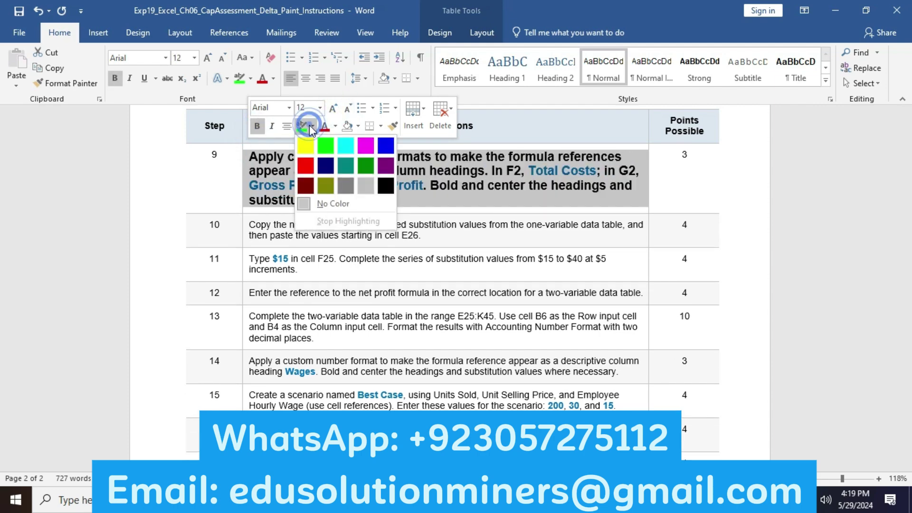
left_click(306, 145)
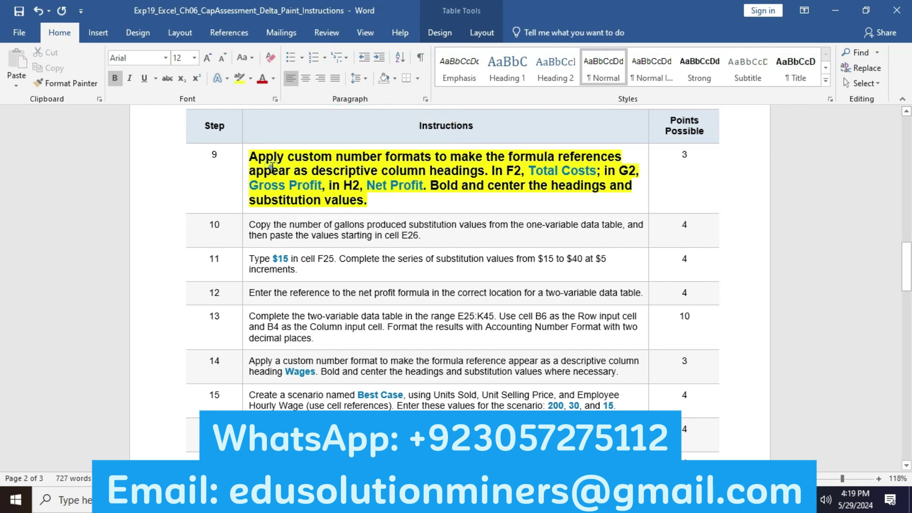
left_click(269, 167)
Highlight "custom number" in instruction 9 in bright green
left_click_drag(291, 160, 381, 159)
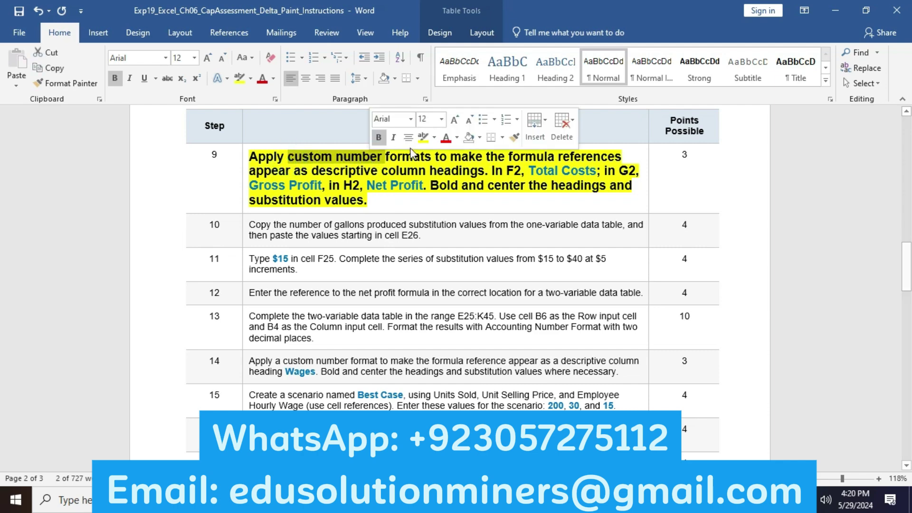
left_click(434, 138)
left_click(445, 150)
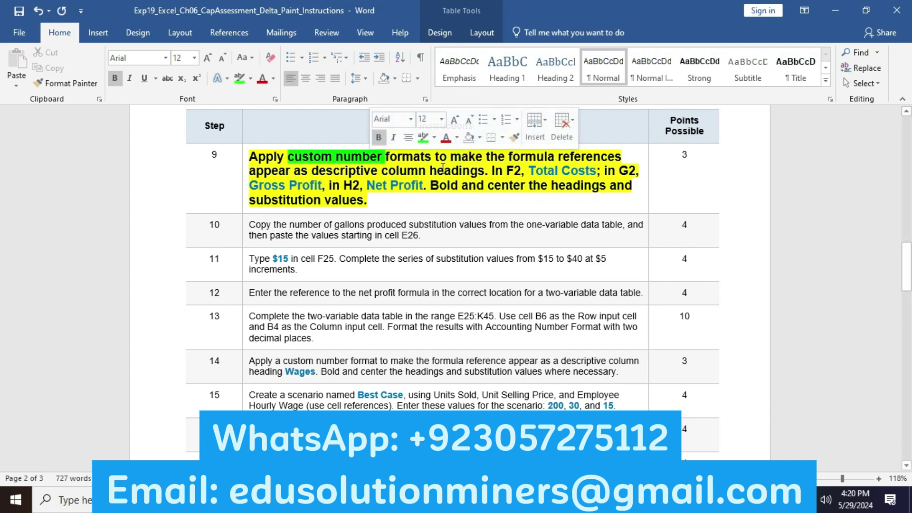
Highlight "F2, Total Costs", "G2, Gross Profit" and "H2, Net Profit" in instruction 9 in bright green
left_click_drag(504, 170, 589, 175)
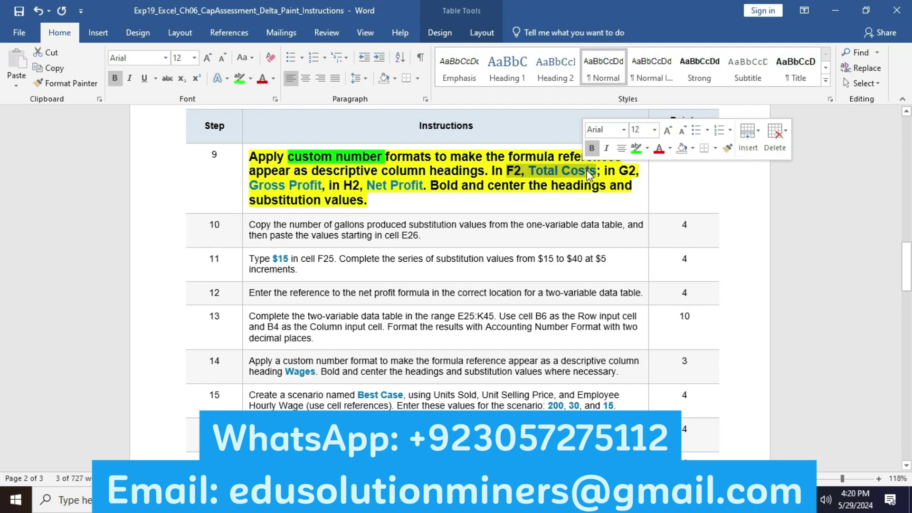
left_click(635, 152)
left_click_drag(505, 170, 323, 187)
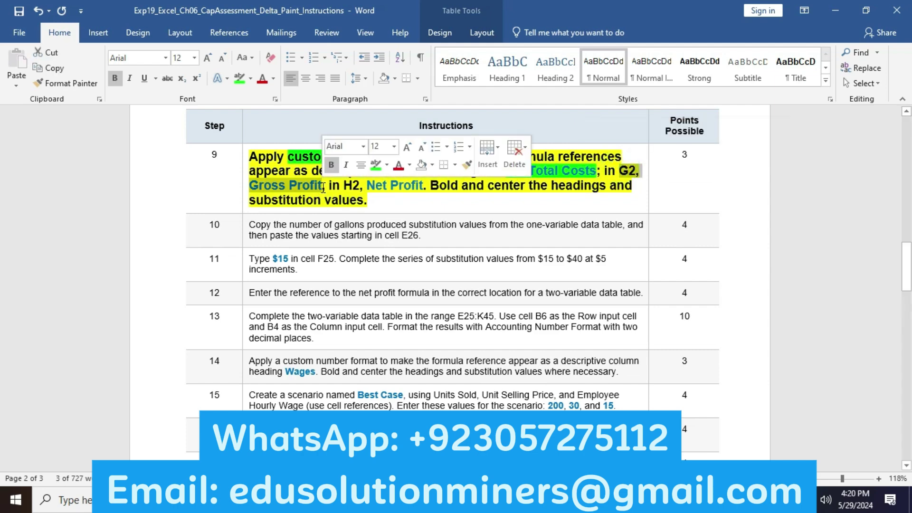
left_click(377, 170)
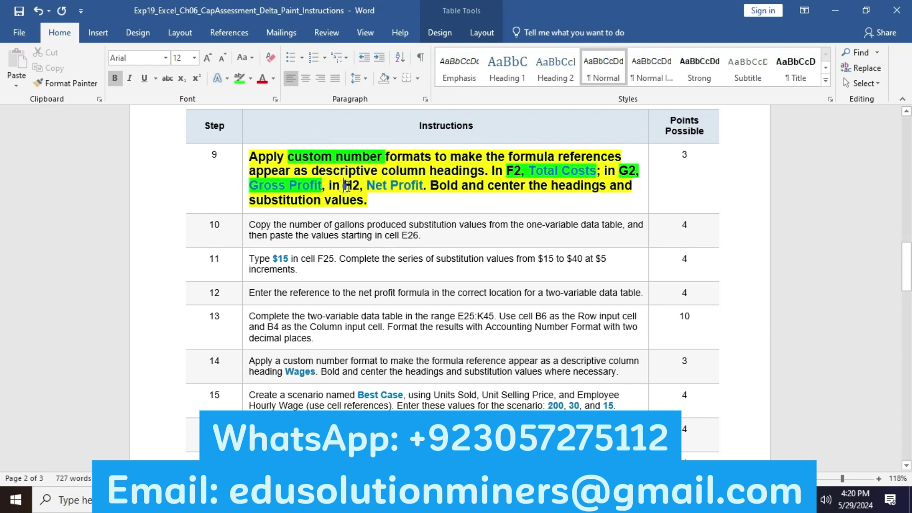
left_click_drag(335, 185, 424, 187)
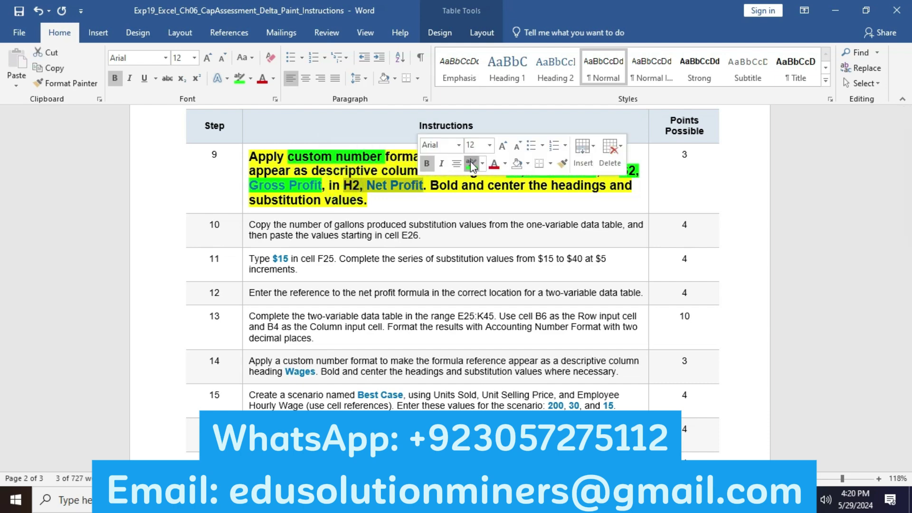
left_click(470, 163)
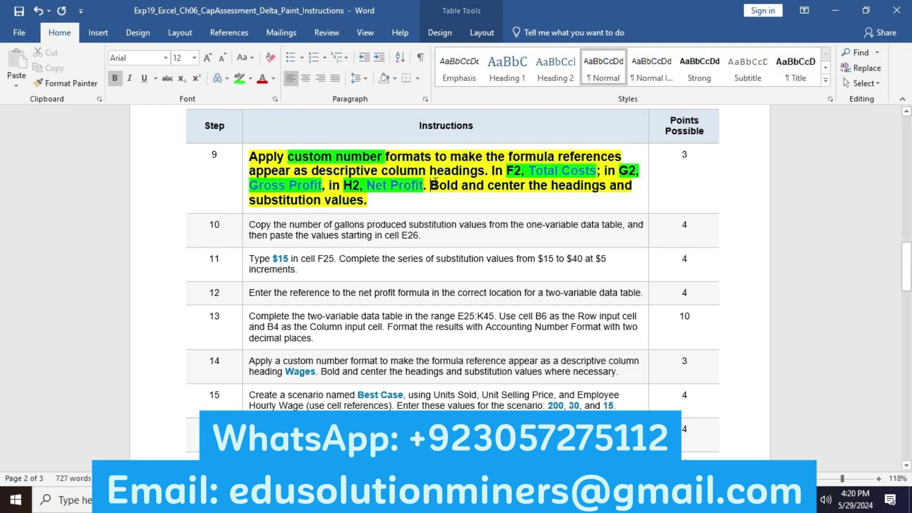
Highlight "Bold and center the headings" and "substitution values" in instruction 9 in bright green
left_click_drag(431, 186, 586, 193)
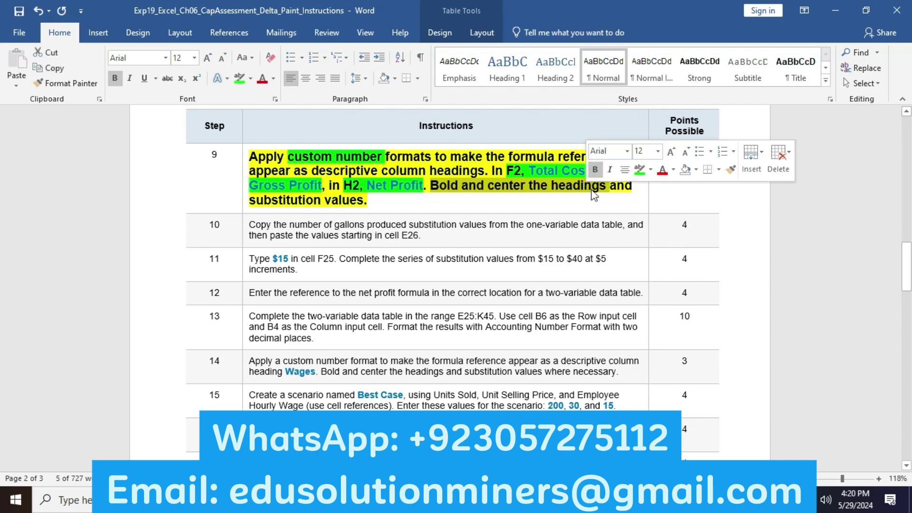
left_click(640, 170)
left_click(364, 202)
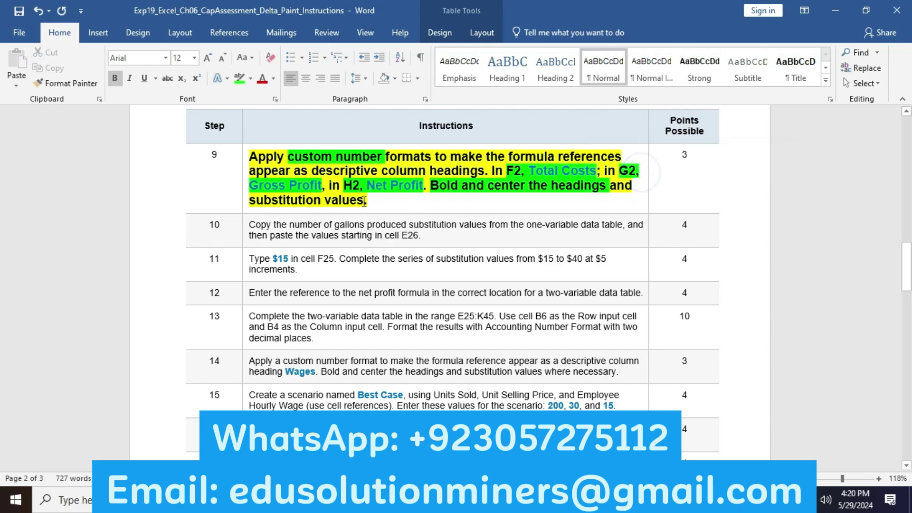
left_click_drag(255, 200, 365, 202)
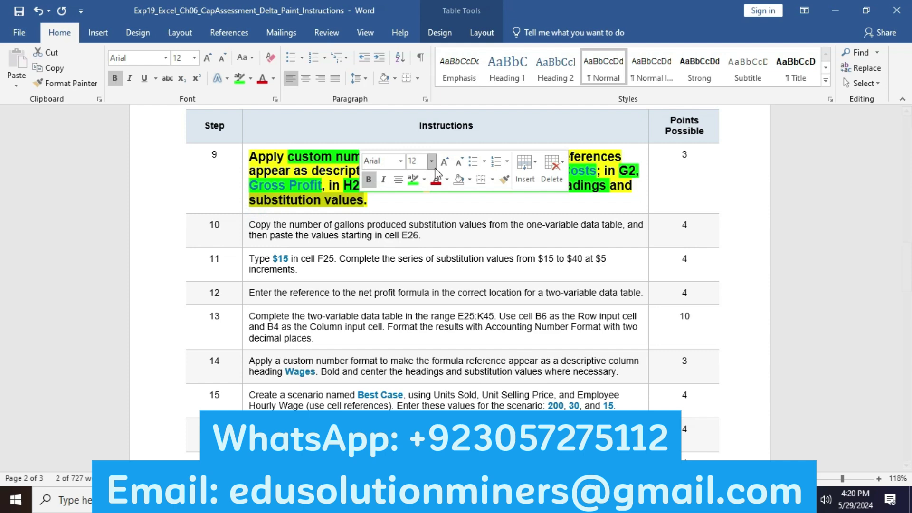
left_click(413, 179)
left_click(418, 200)
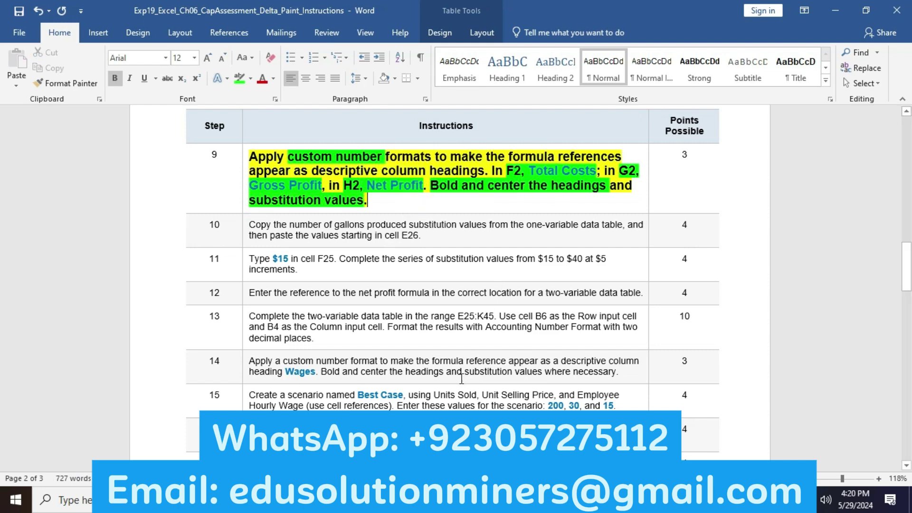
Switch to the Excel workbook and give cell F2 the custom number format "Total Costs" in quotation marks
key("alt+Tab")
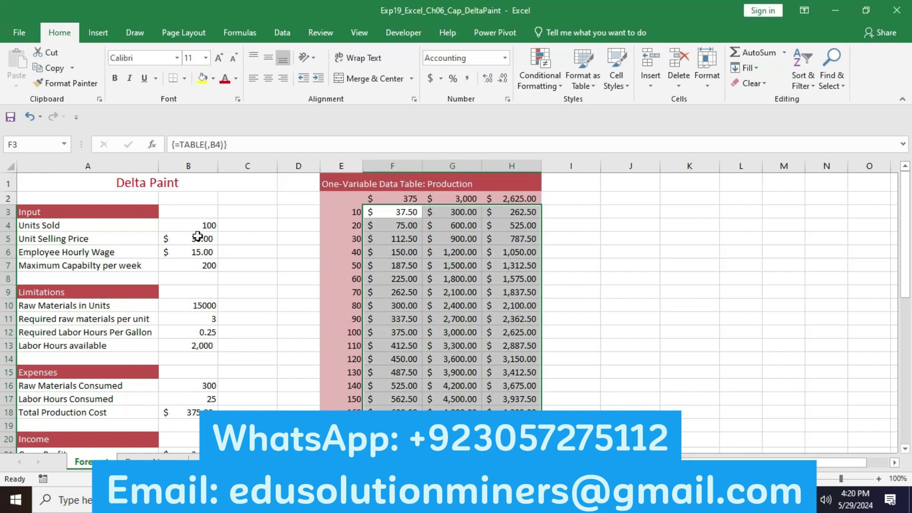
left_click(28, 144)
type("F")
key("Return")
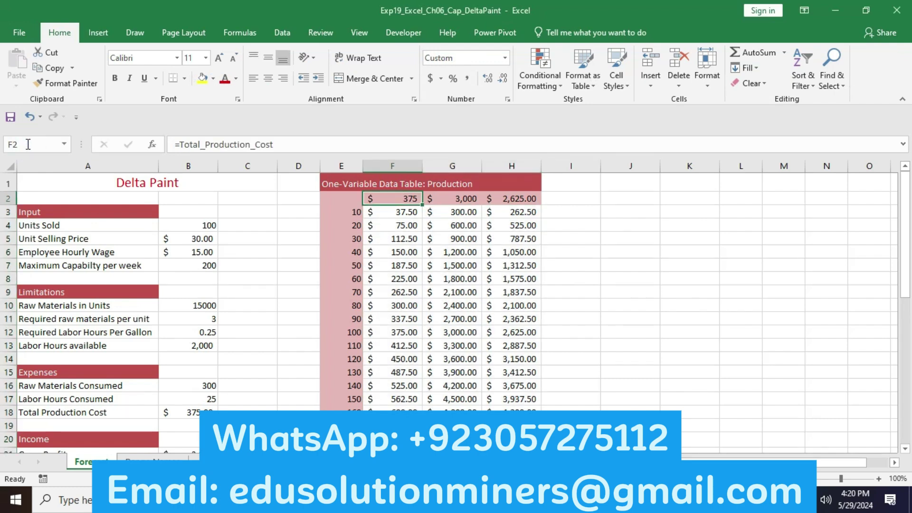
left_click(507, 99)
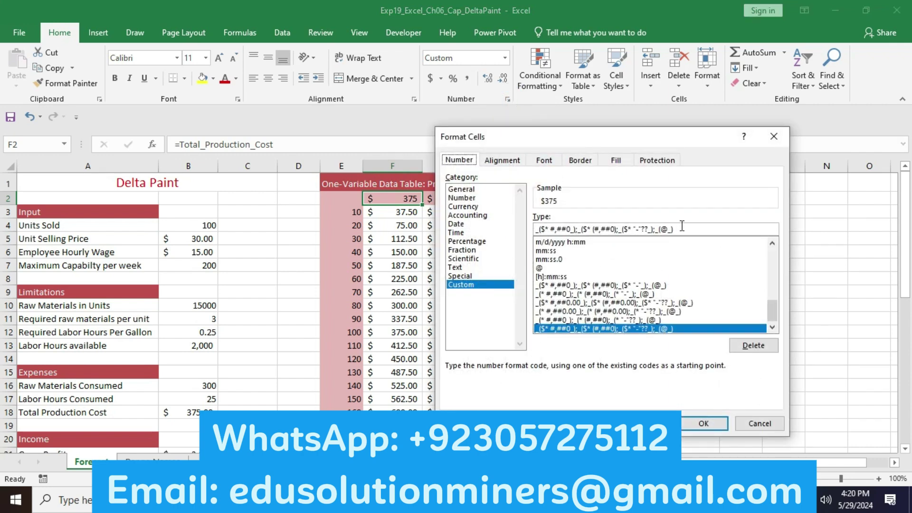
left_click_drag(682, 226, 536, 232)
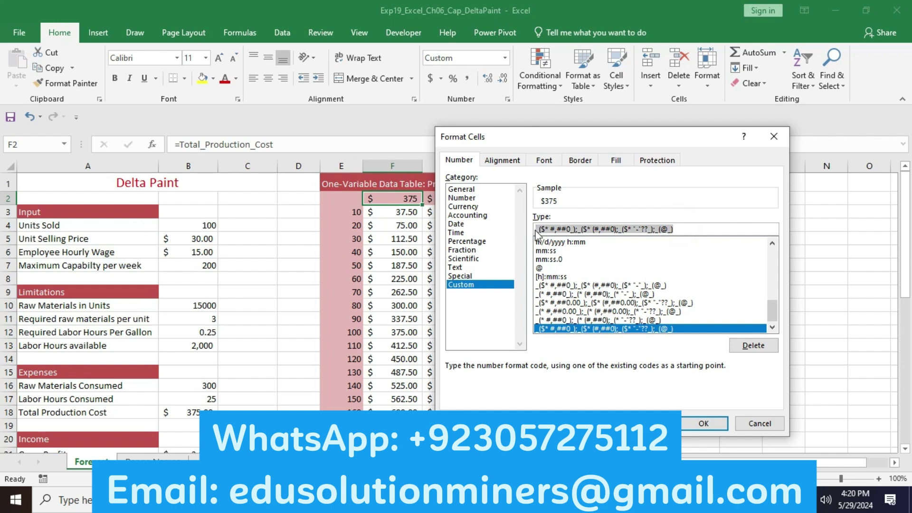
key("BackSpace")
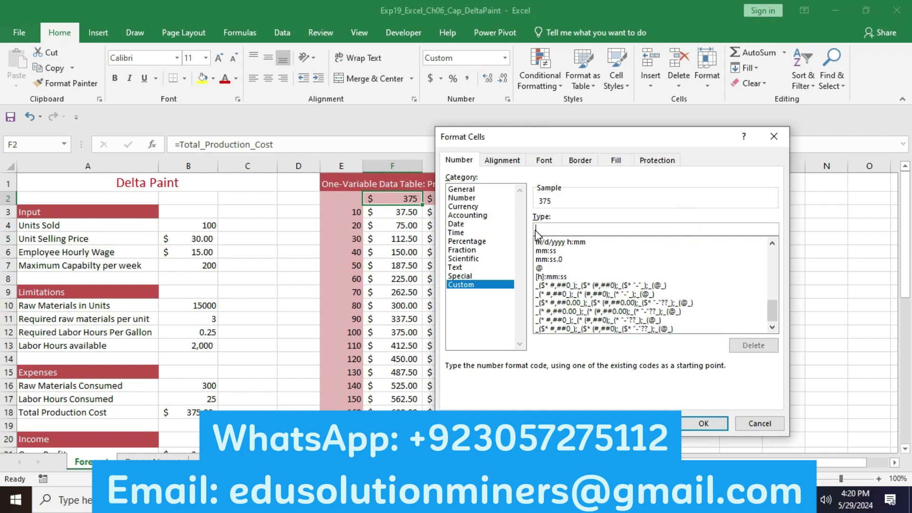
type("\"")
key("alt+Tab")
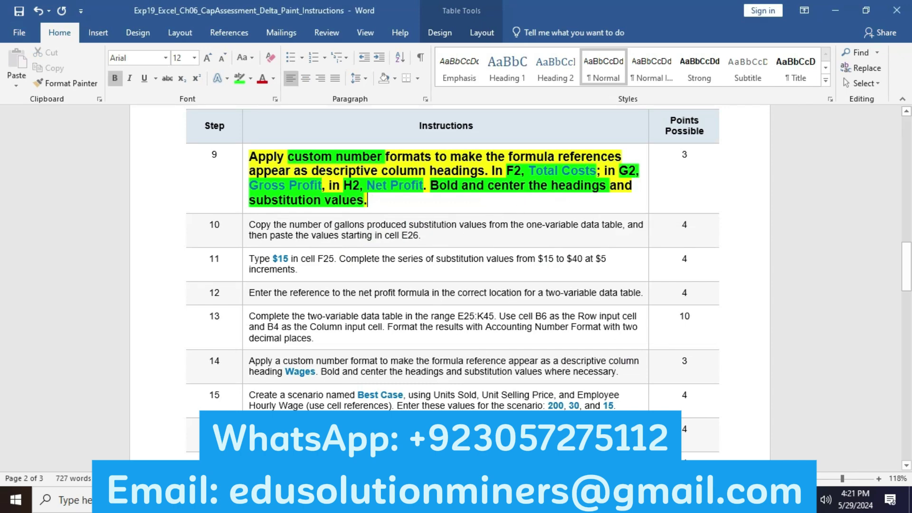
key("alt+Tab")
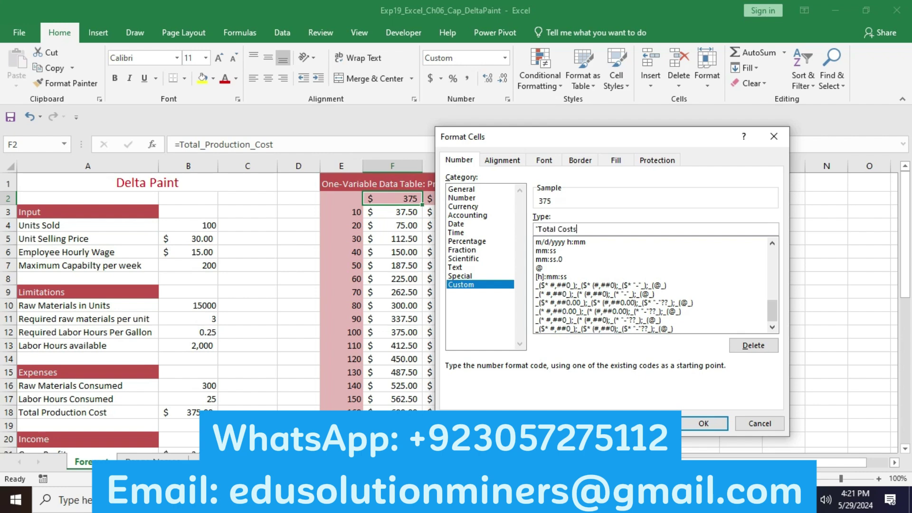
type("\"")
left_click(691, 424)
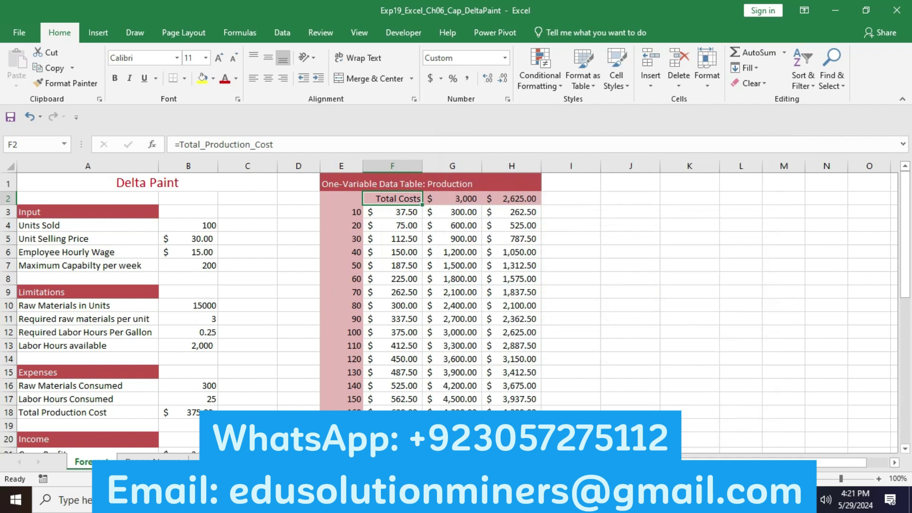
Check instruction 9 in Word, then give cell G2 in Excel the custom number format "Gross Profit" in quotation marks
key("alt+Tab")
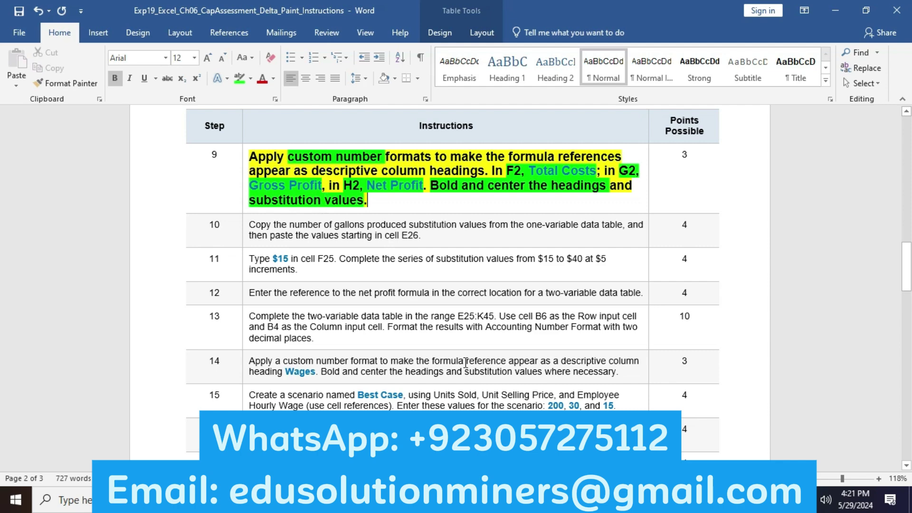
key("alt+Tab")
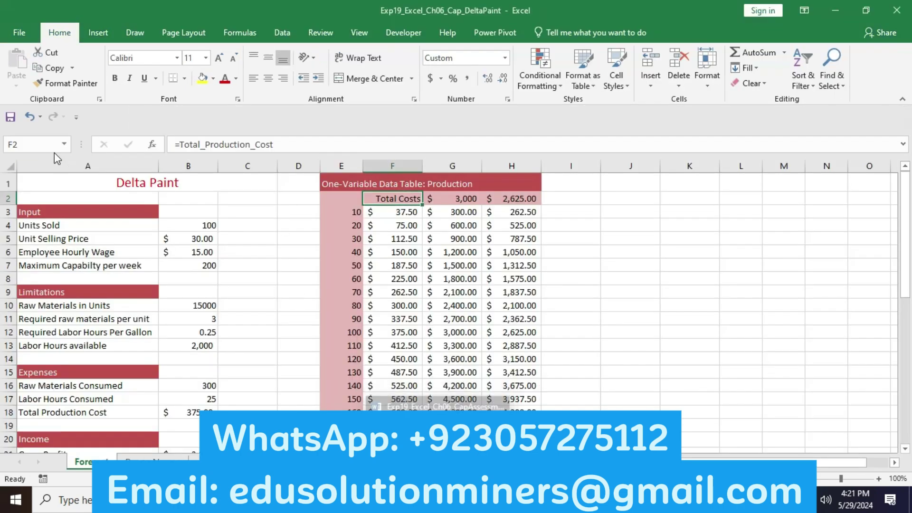
left_click(45, 142)
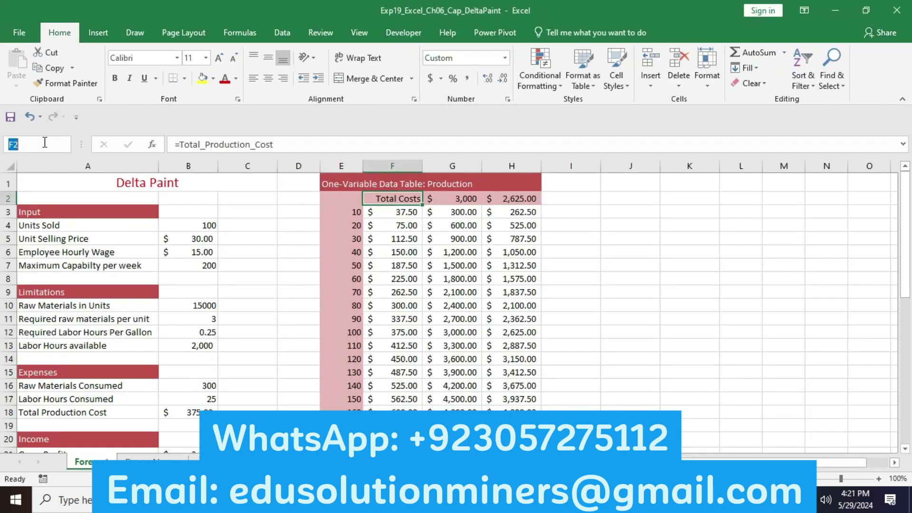
type("G")
key("Return")
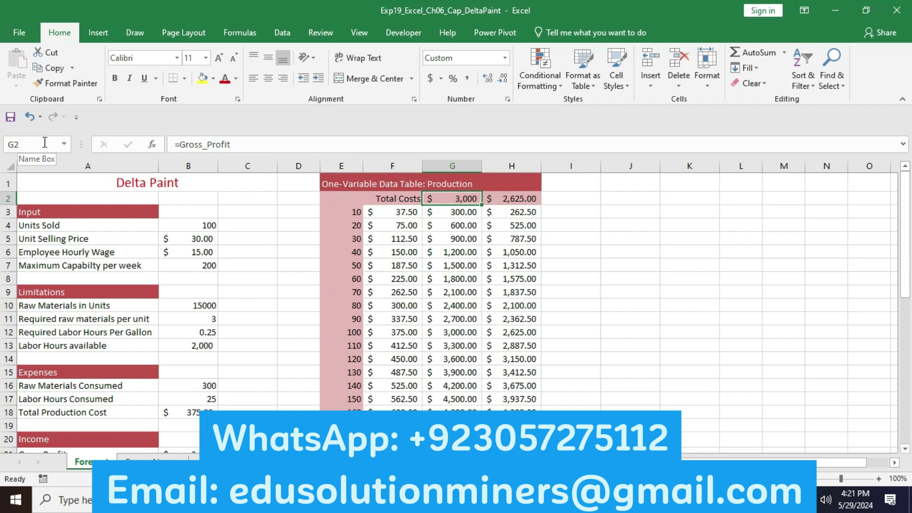
left_click(508, 99)
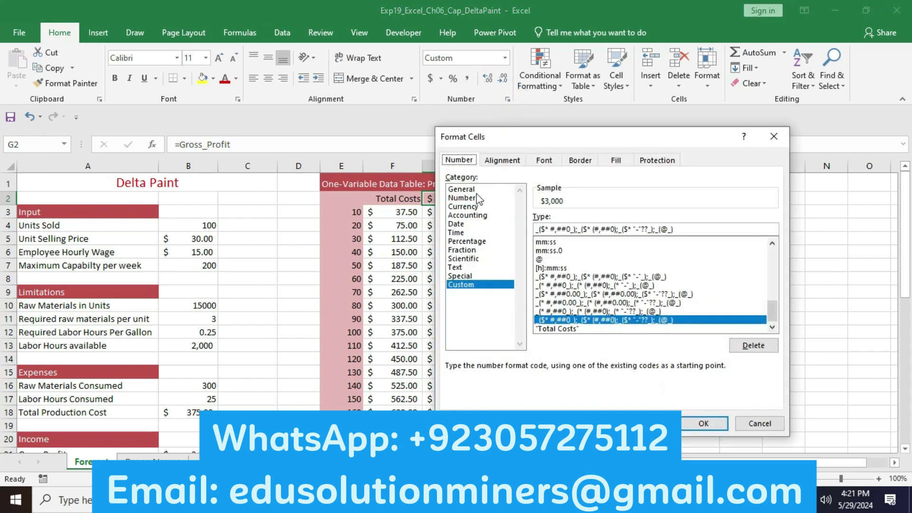
triple_click(689, 228)
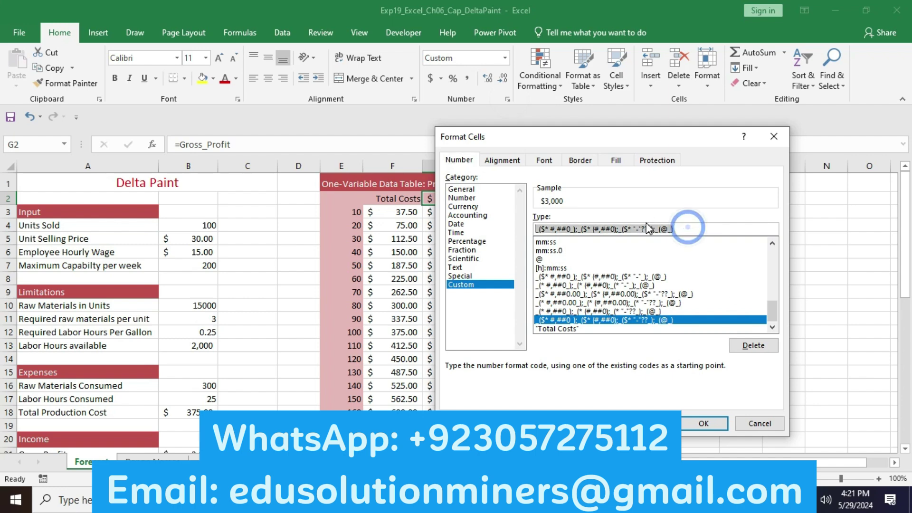
key("BackSpace")
type("\"")
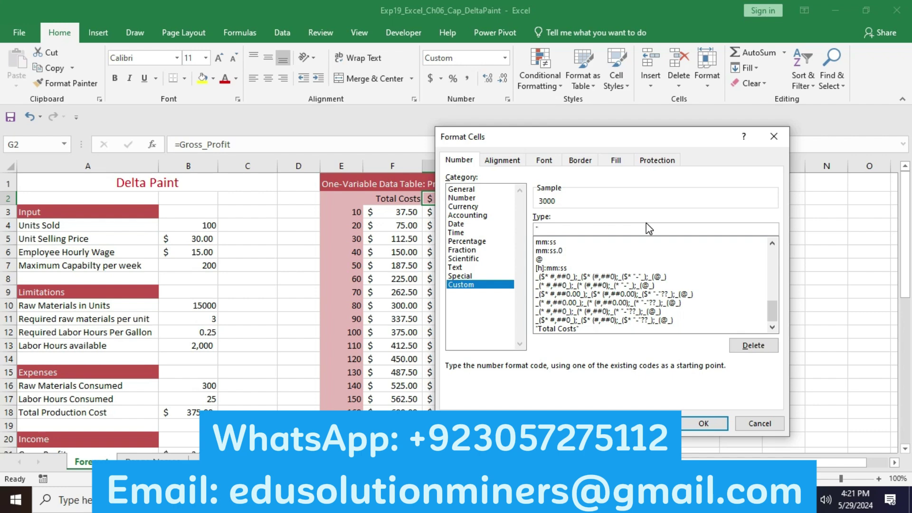
type("Gross Profit\"")
left_click(704, 424)
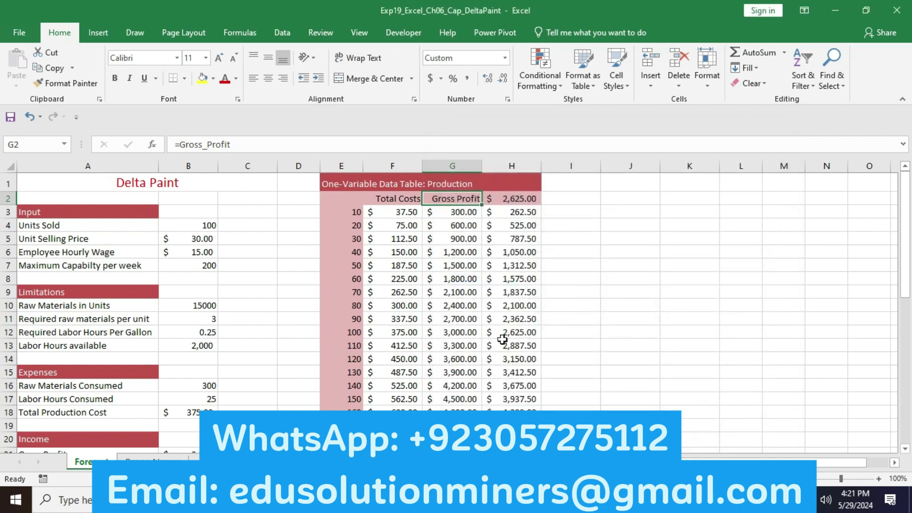
Recheck the Word instructions, then give cell H2 in Excel the custom number format "Net Profit" in quotation marks
key("alt+Tab")
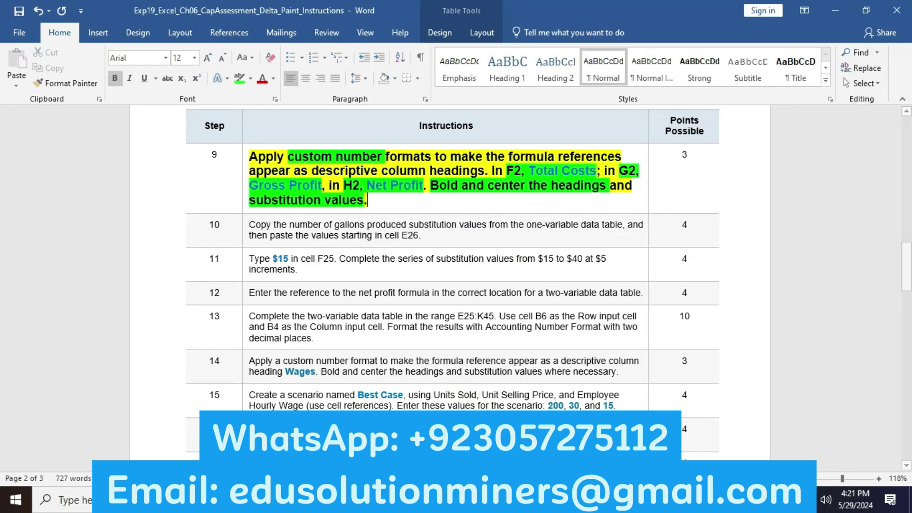
key("alt+Tab")
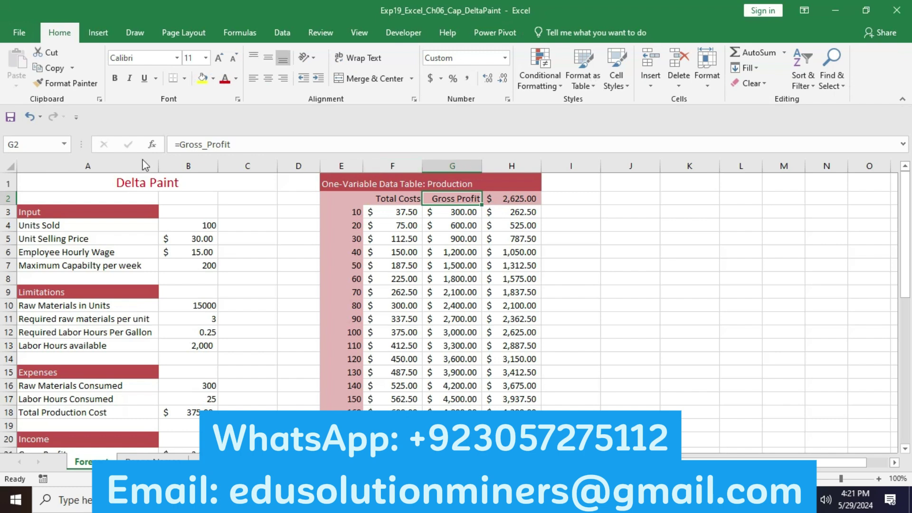
left_click(57, 142)
type("H2")
key("Return")
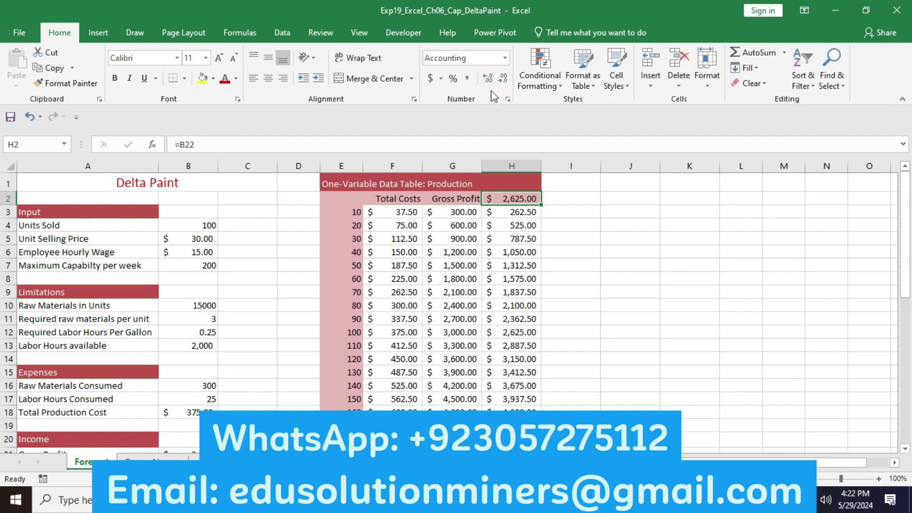
left_click(507, 100)
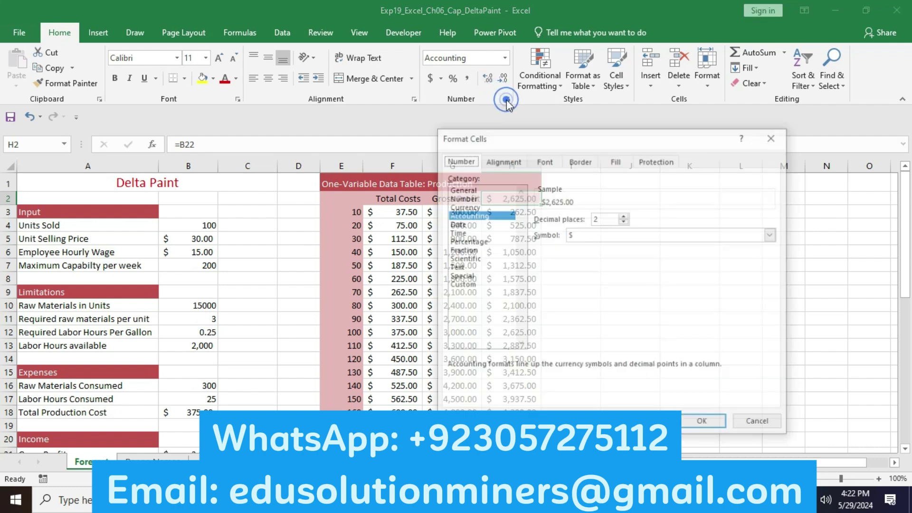
left_click(472, 285)
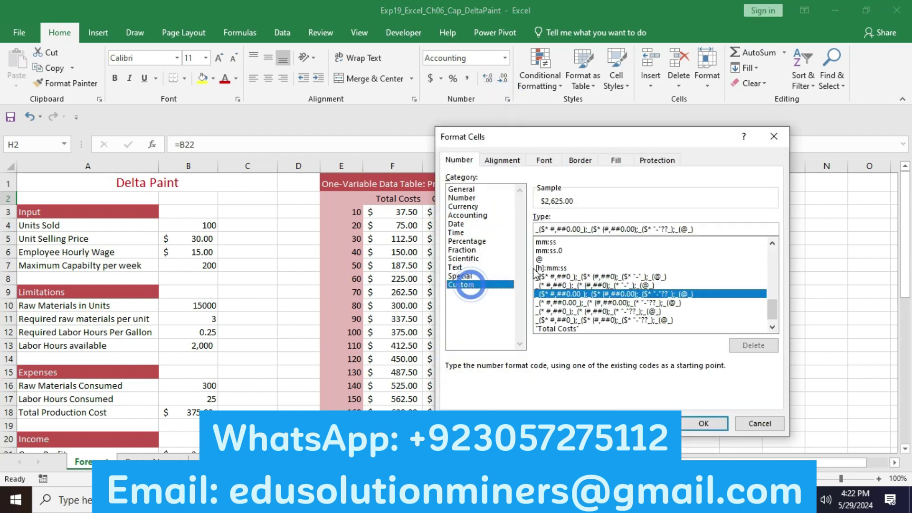
left_click_drag(696, 228, 537, 229)
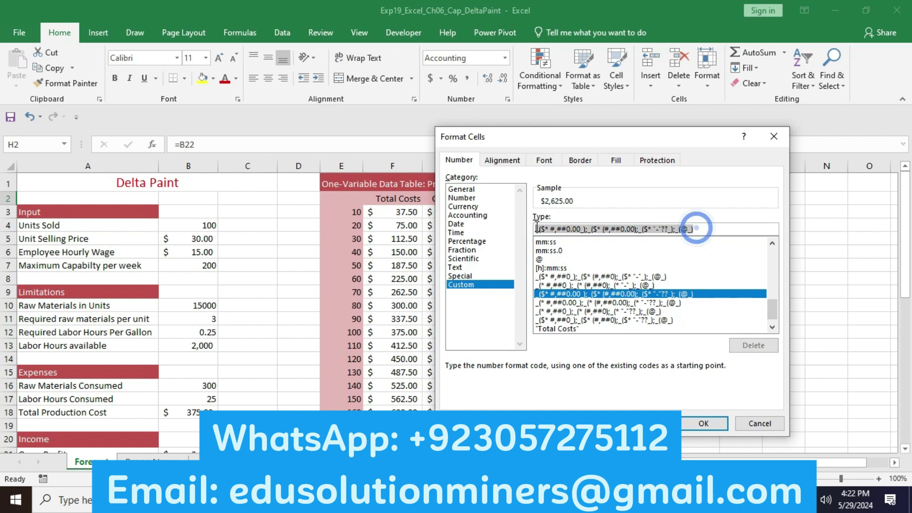
key("BackSpace")
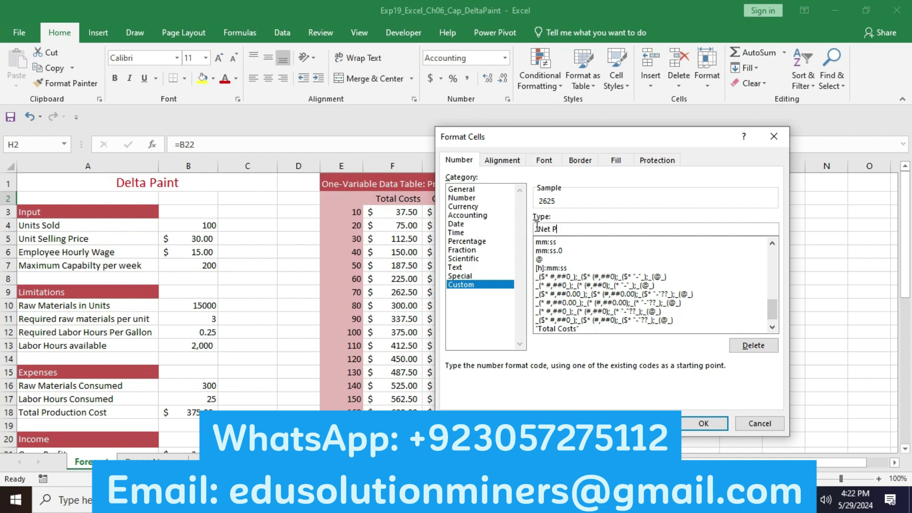
type("\"Net Profit\"")
left_click(702, 423)
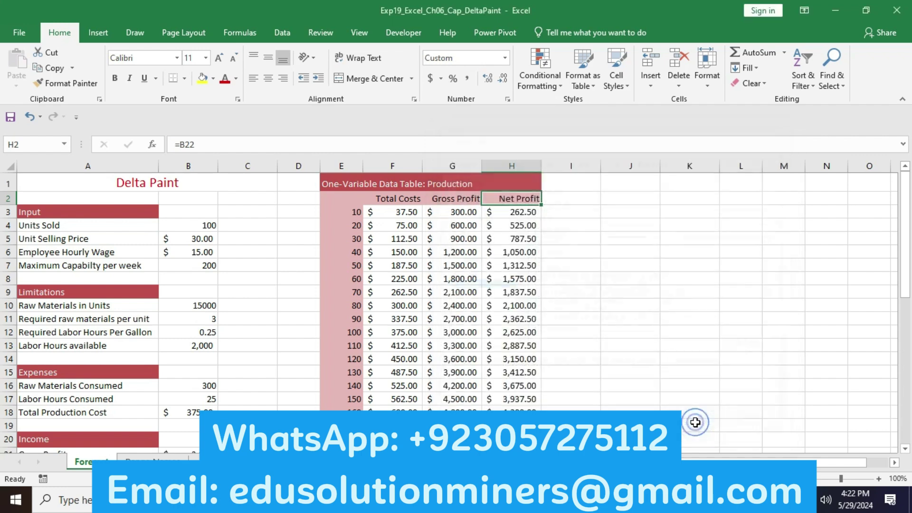
Consult instruction 9 in Word, then bold and center the headings in F2:H2 of the Excel data table
key("alt+Tab")
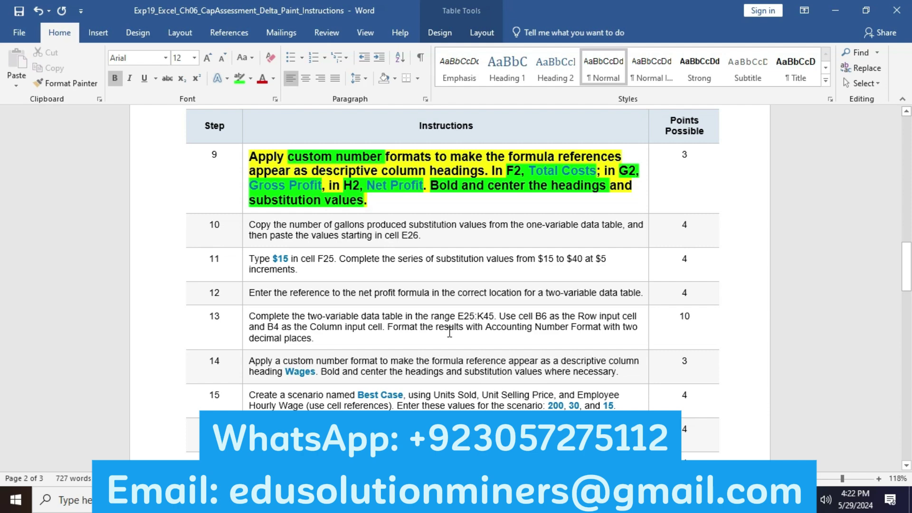
key("alt+Tab")
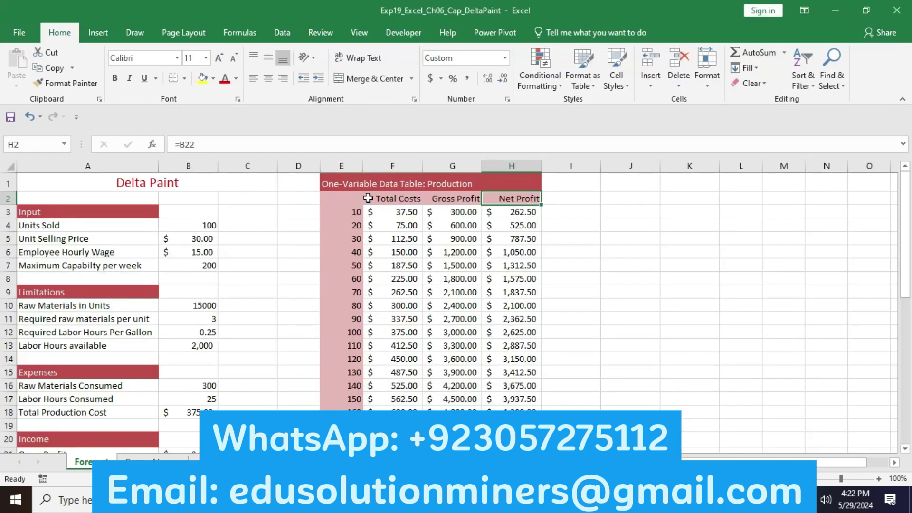
left_click(380, 197)
left_click_drag(380, 196, 498, 197)
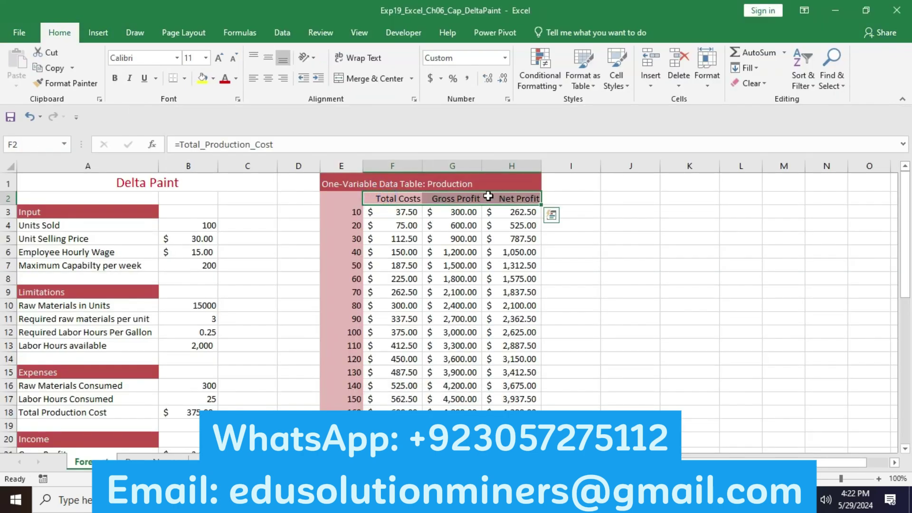
left_click(116, 81)
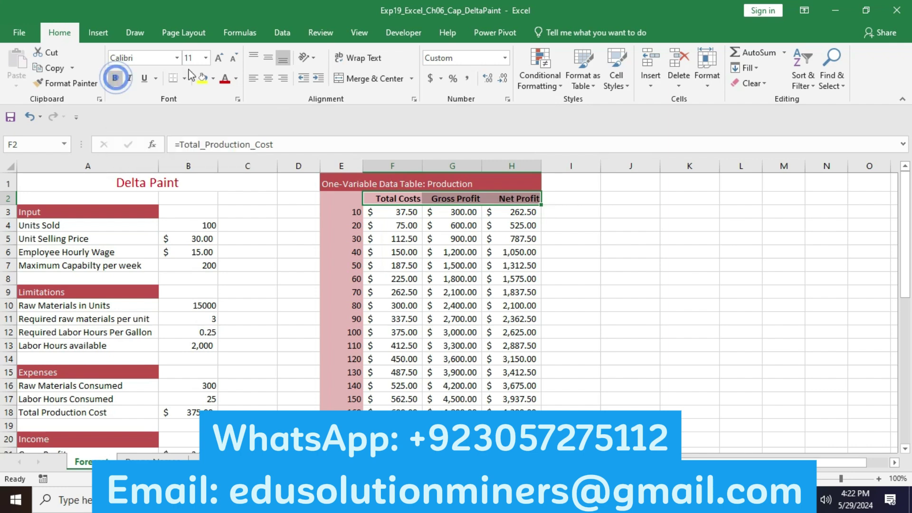
left_click(269, 78)
Bold and center the data table's substitution values in column E starting at E3, then switch back to the Word instructions
left_click_drag(354, 212, 352, 422)
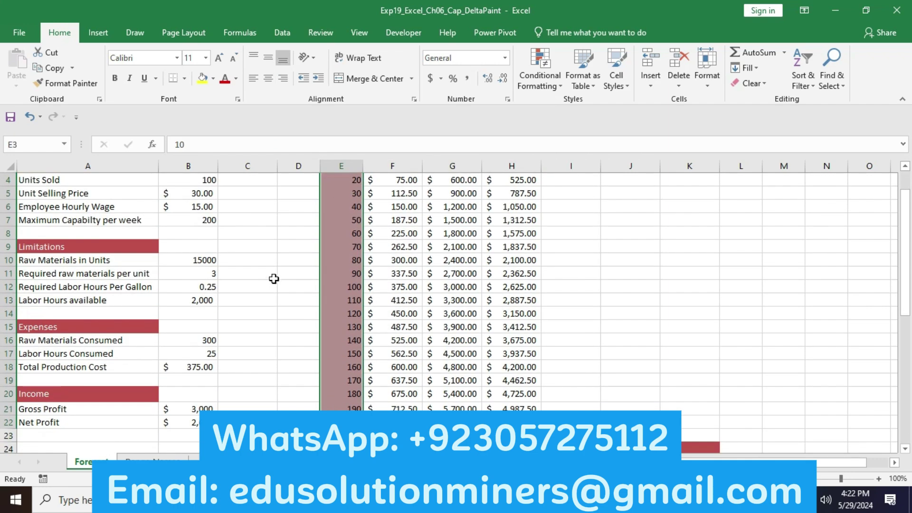
left_click(115, 78)
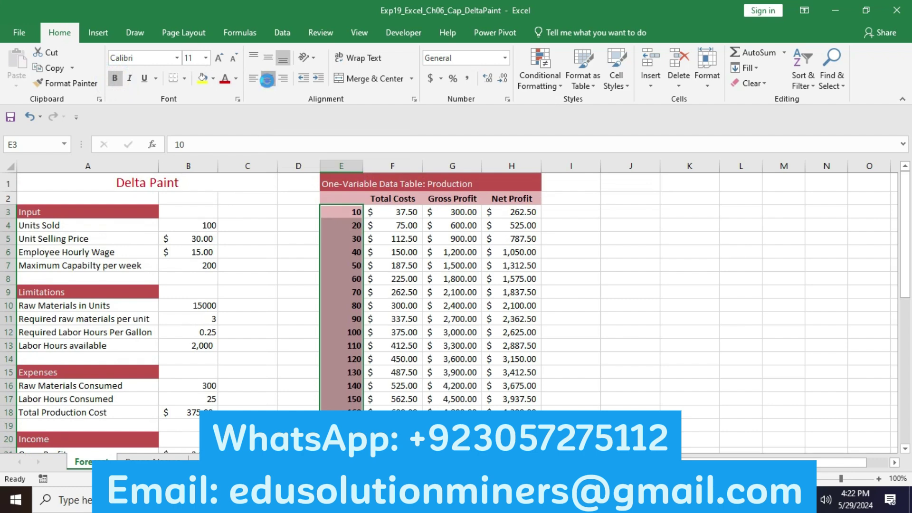
left_click(269, 82)
key("alt+Tab")
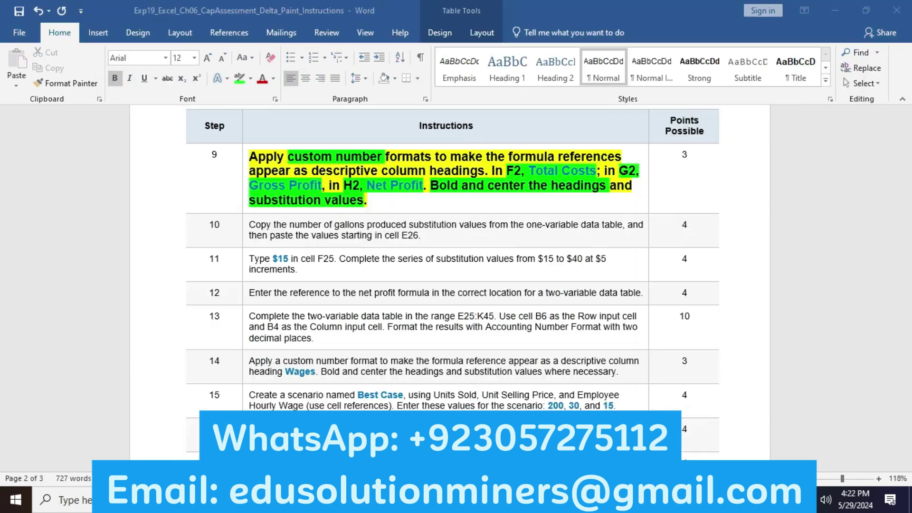
Make the text of instruction 10 bold at 12 pt and highlight it in yellow
left_click(246, 225)
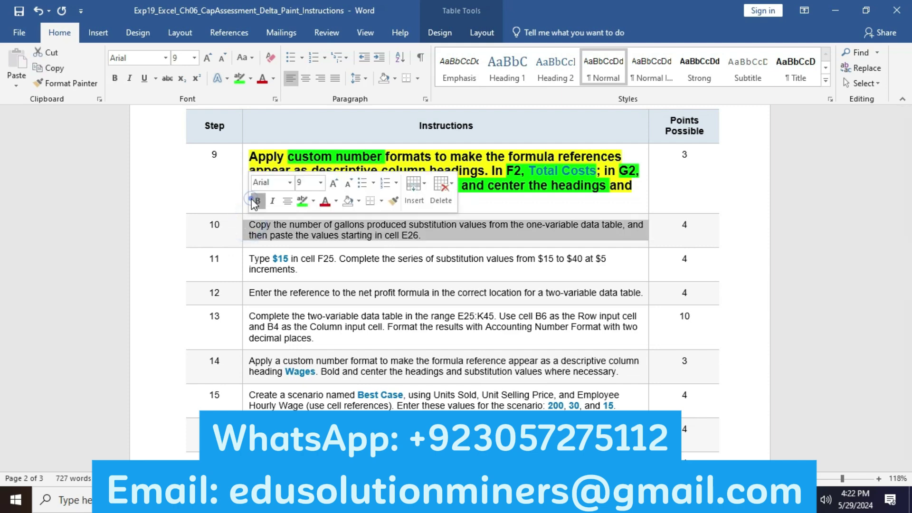
left_click(255, 201)
left_click(334, 183)
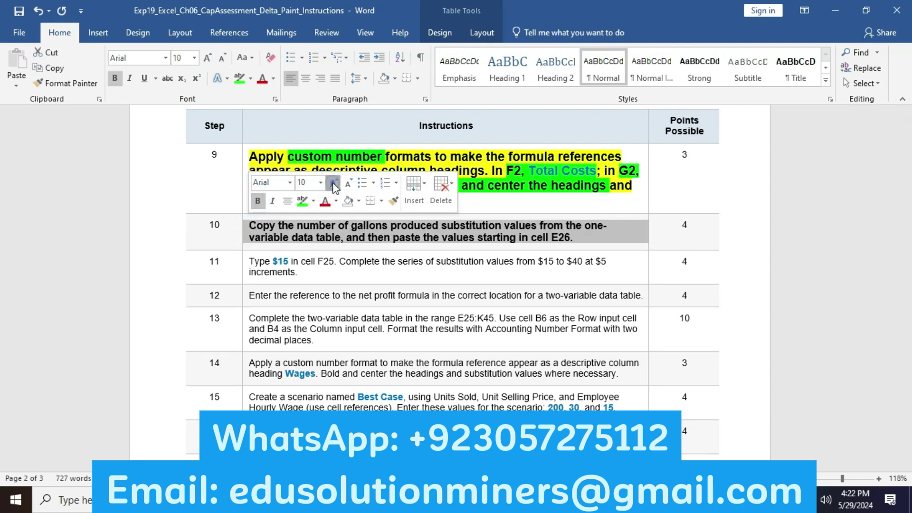
left_click(334, 183)
left_click(334, 184)
left_click(312, 202)
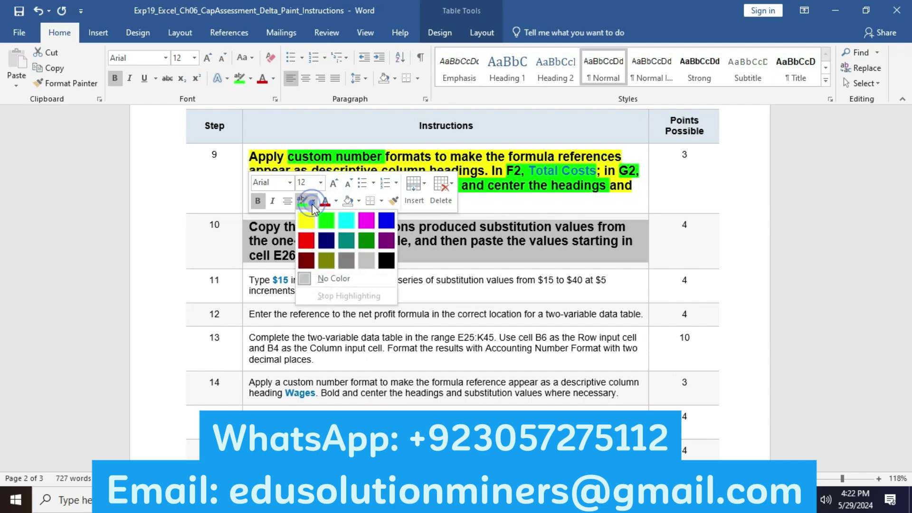
left_click(307, 218)
left_click(266, 228)
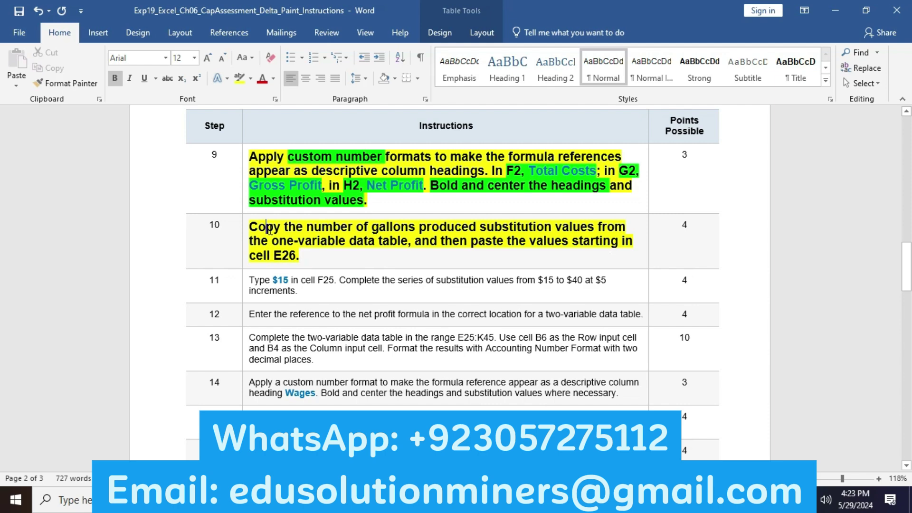
Highlight "Copy the number of gallons produced substitution values" in instruction 10 in bright green
left_click_drag(253, 226, 403, 233)
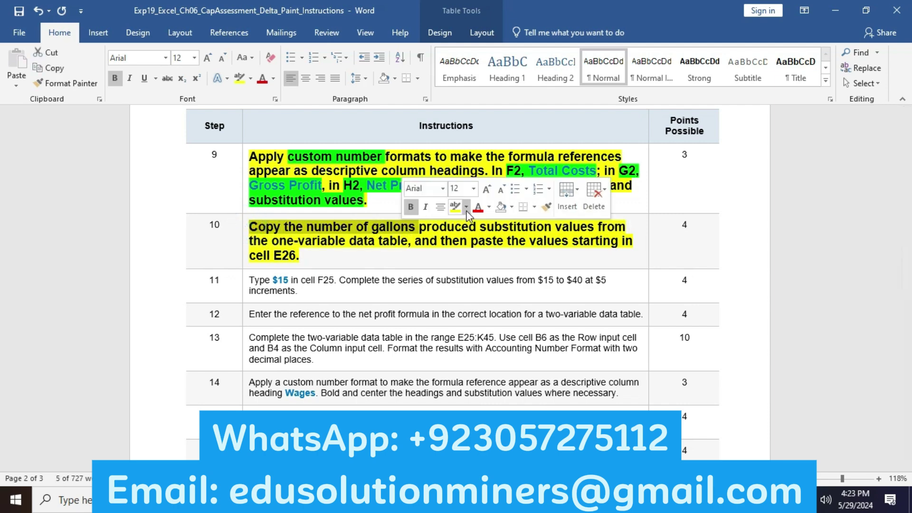
left_click(468, 208)
left_click(471, 224)
left_click(476, 226)
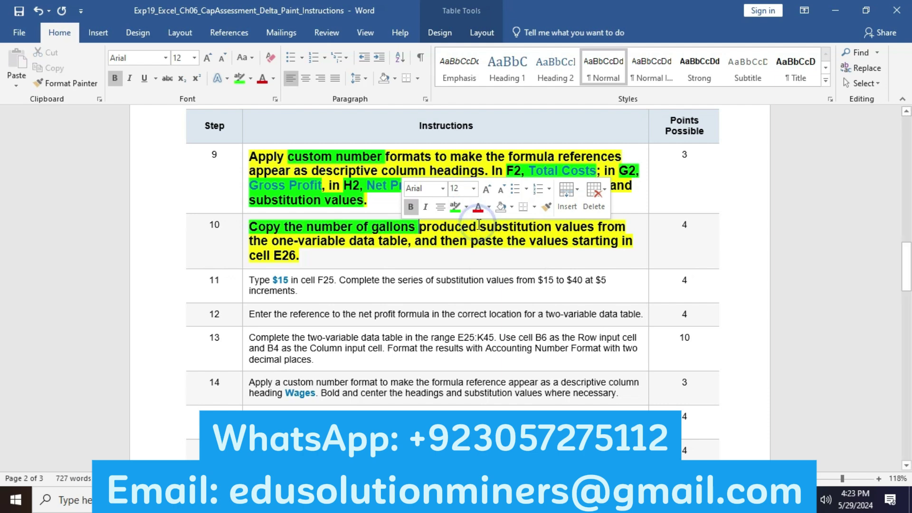
left_click_drag(512, 224, 592, 229)
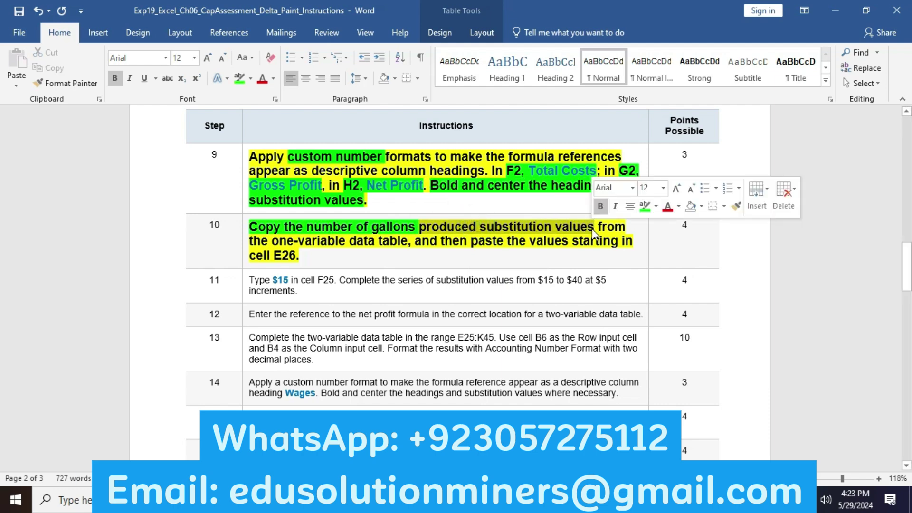
left_click(645, 205)
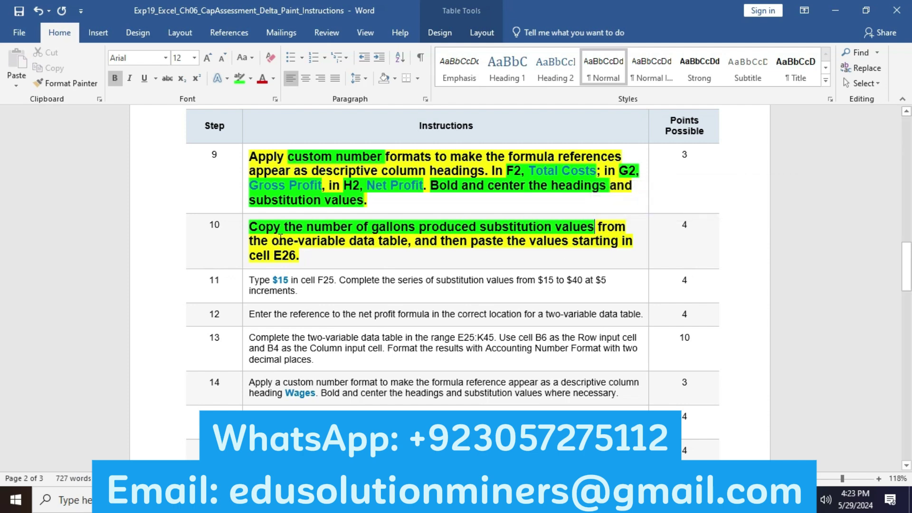
Highlight "one-variable data table", "paste" and "cell E26" in instruction 10 in bright green
left_click_drag(280, 239, 407, 241)
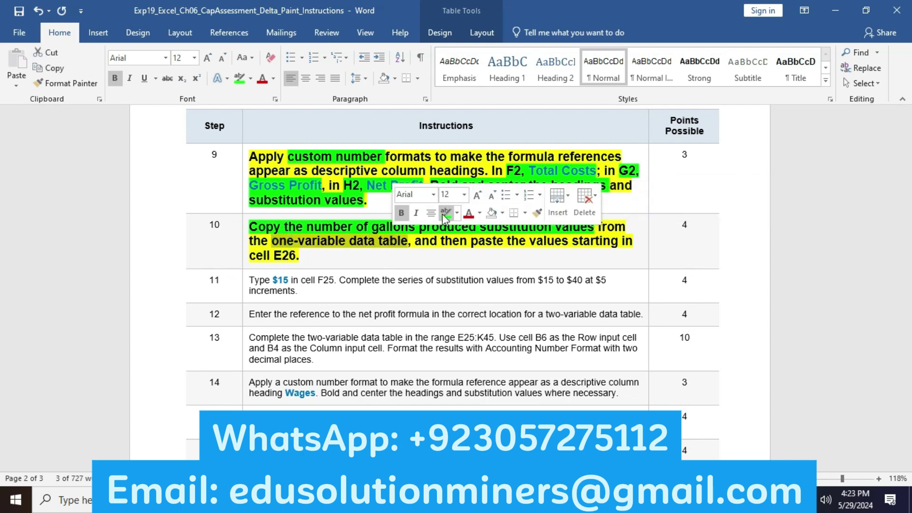
left_click(445, 216)
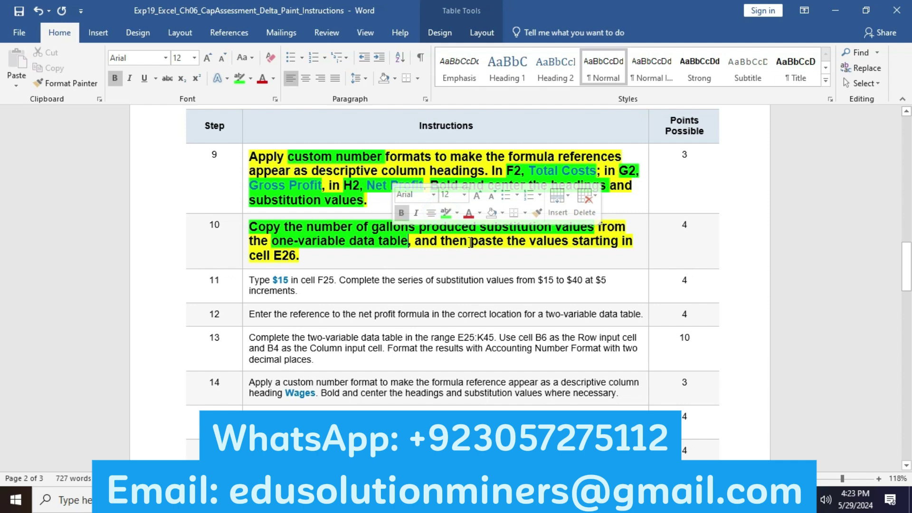
left_click_drag(469, 242, 503, 241)
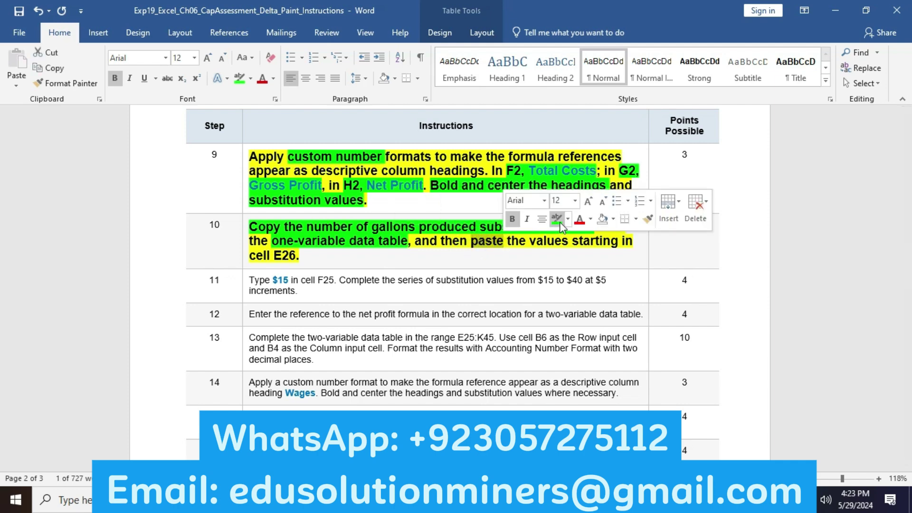
left_click(560, 222)
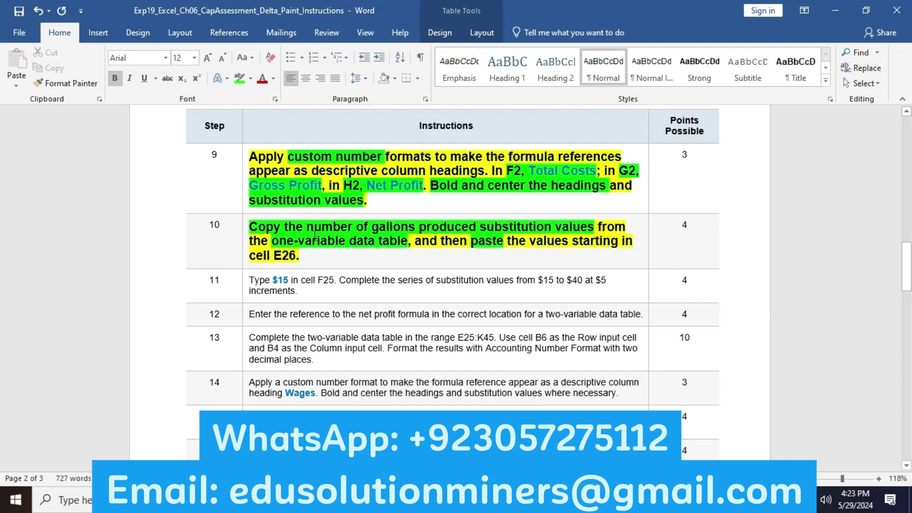
left_click_drag(249, 255, 296, 256)
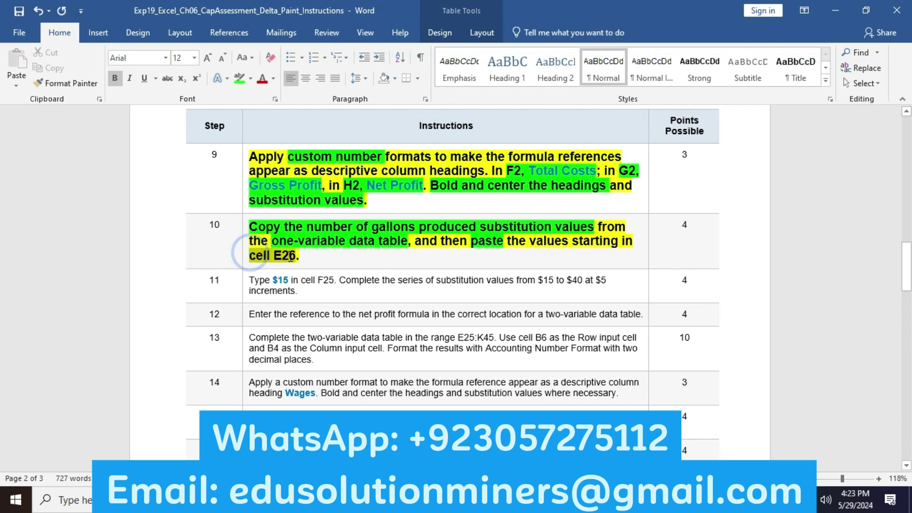
left_click(345, 233)
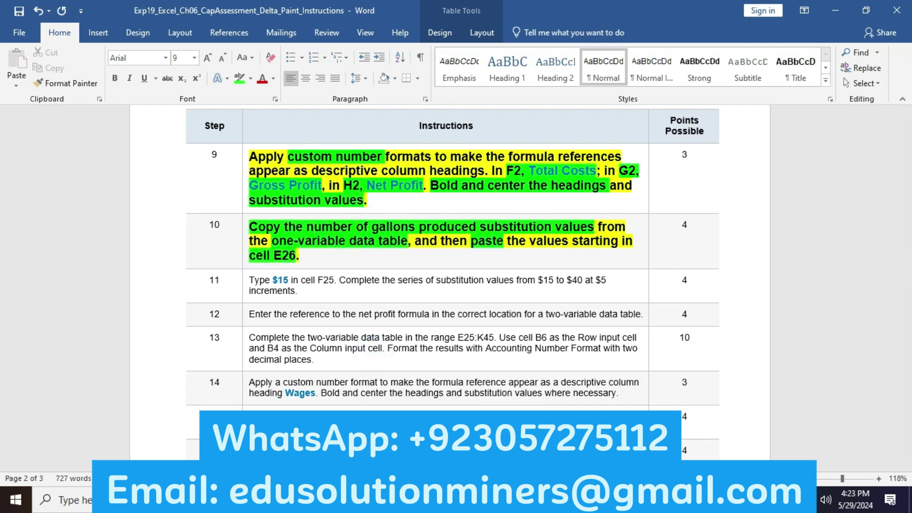
Switch to Excel and copy the substitution values in E3:E22 of the one-variable data table
key("alt+Tab")
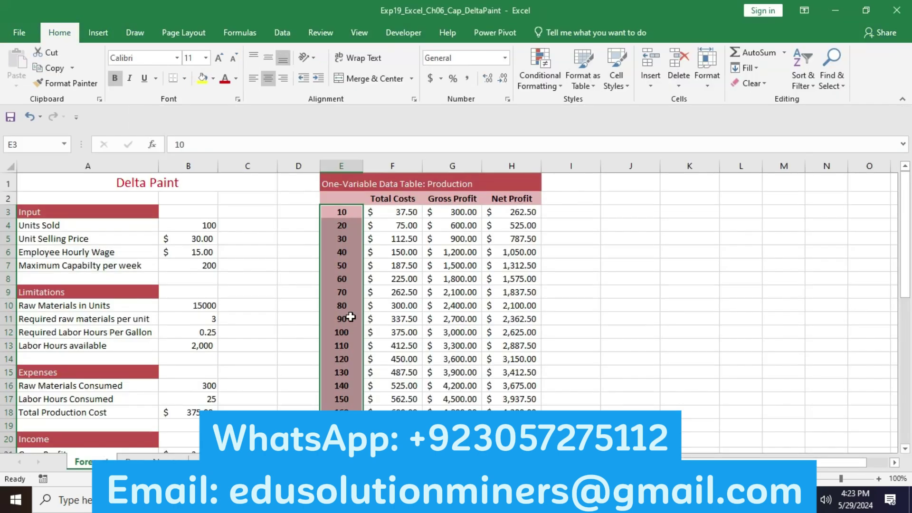
left_click(337, 211)
left_click_drag(337, 211, 341, 447)
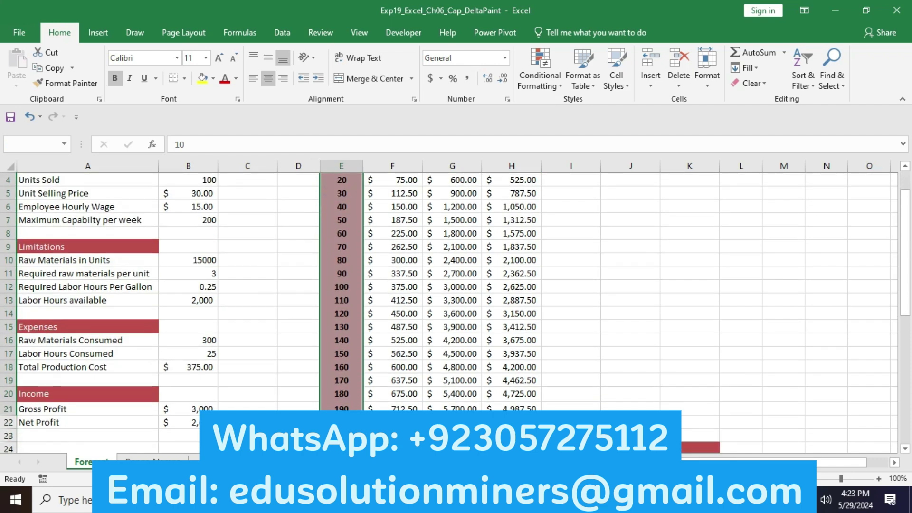
left_click(53, 69)
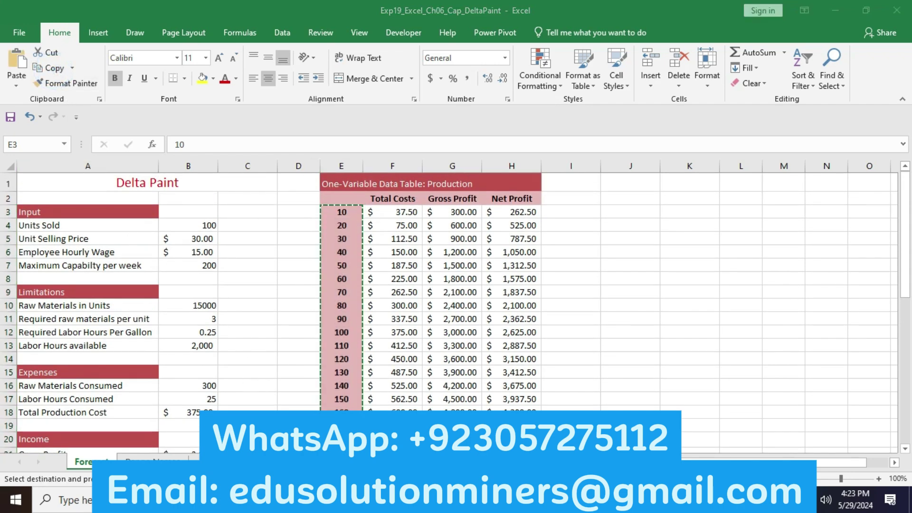
Recheck instruction 10 in Word, then paste the copied substitution values in Excel starting at cell E26
key("alt+Tab")
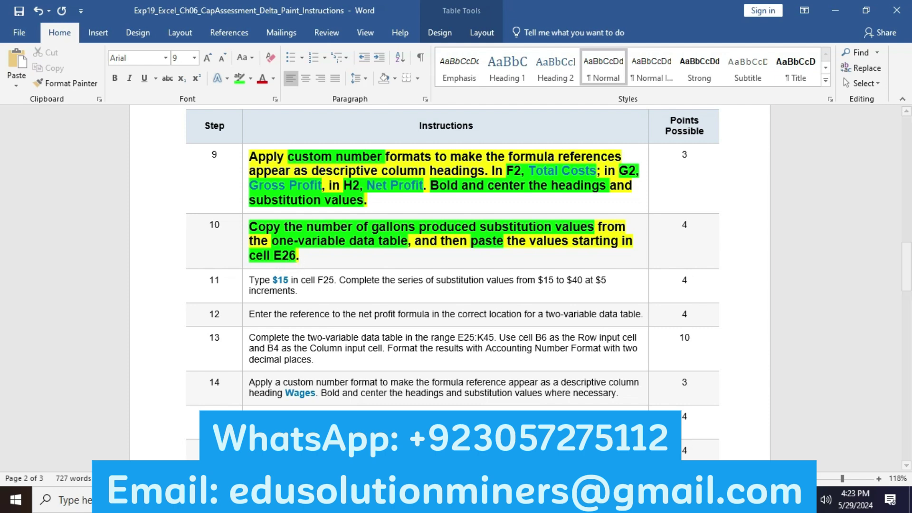
key("alt+Tab")
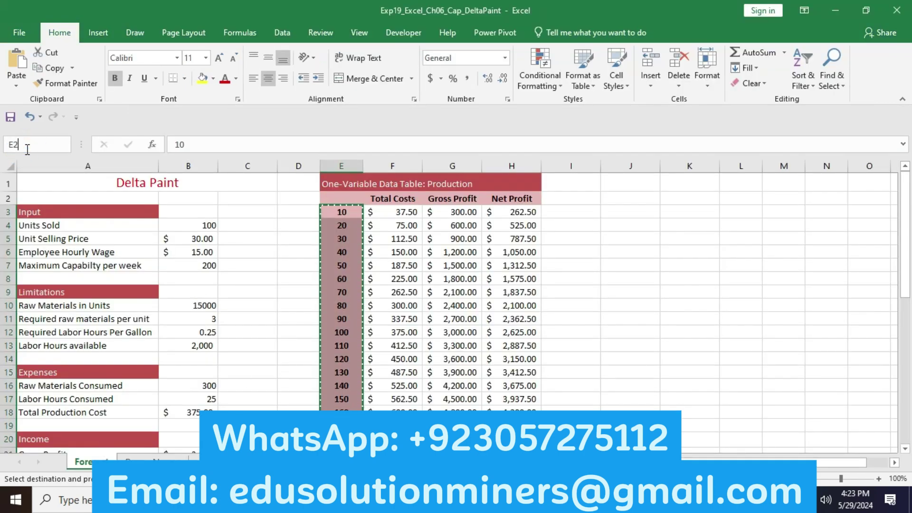
key("Return")
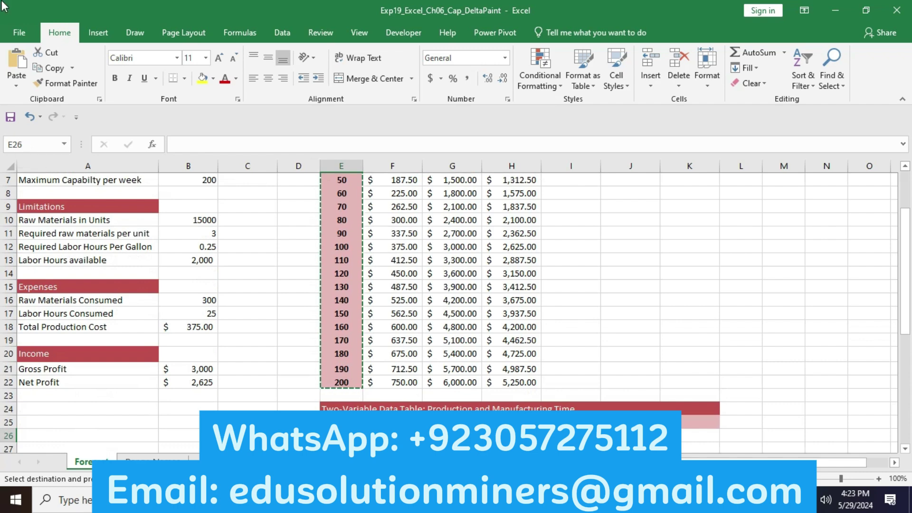
left_click(17, 61)
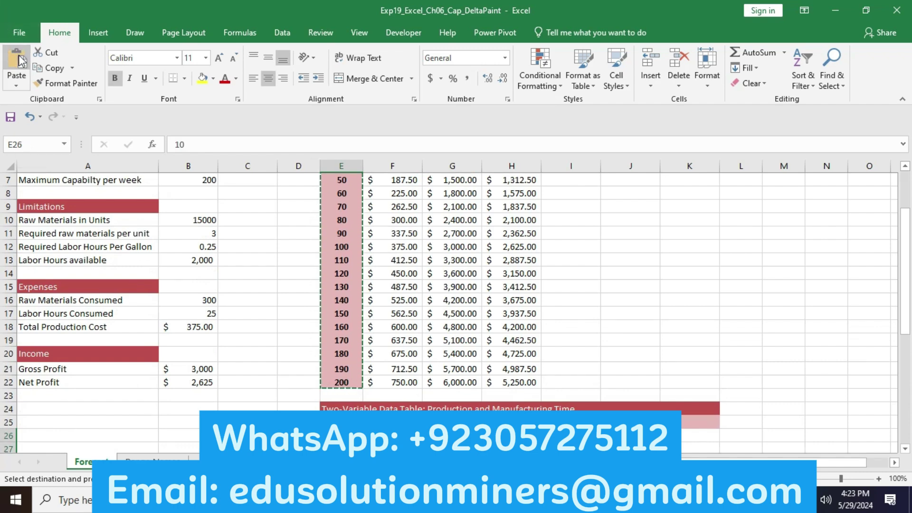
left_click_drag(904, 281, 904, 284)
mouse_move(909, 319)
left_mouse_down()
mouse_move(911, 442)
mouse_move(906, 302)
left_mouse_up()
Switch to the Word instructions and make the text of instruction 11 bold at 12 pt
key("alt+Tab")
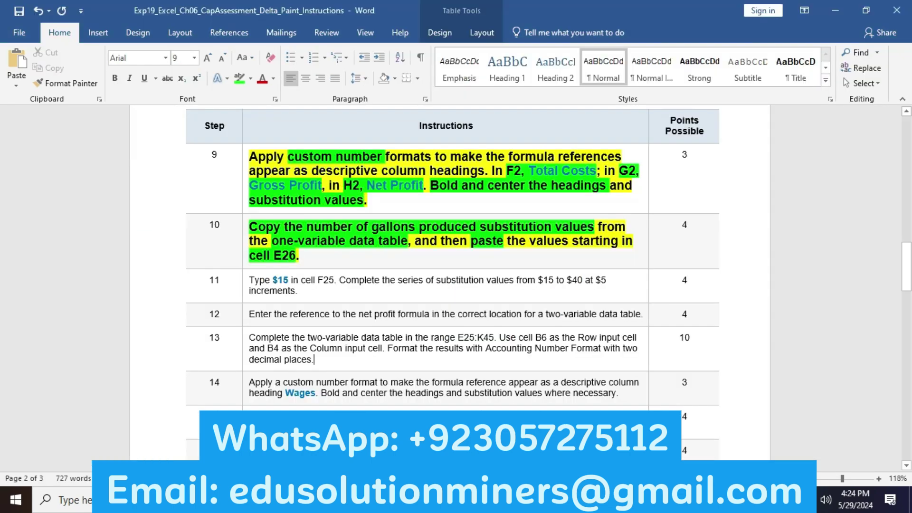
left_click(246, 280)
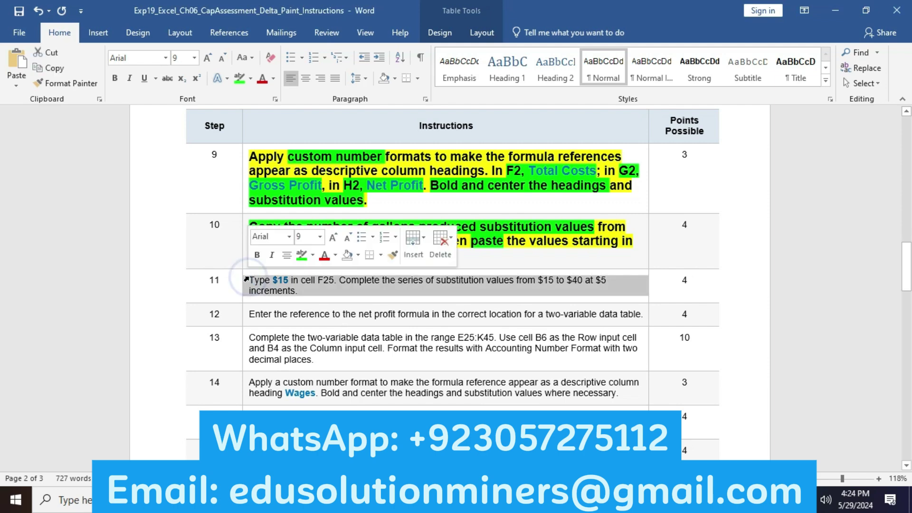
left_click(256, 255)
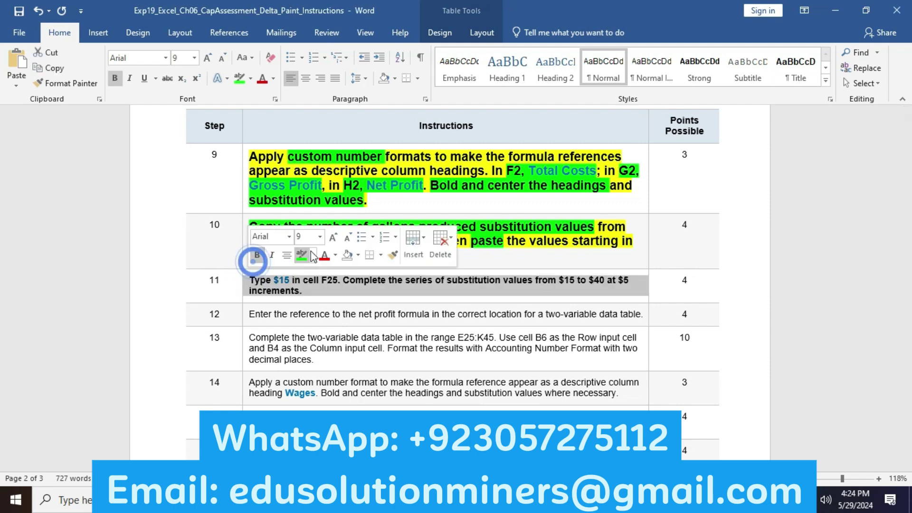
left_click(332, 237)
left_click(333, 237)
left_click(332, 236)
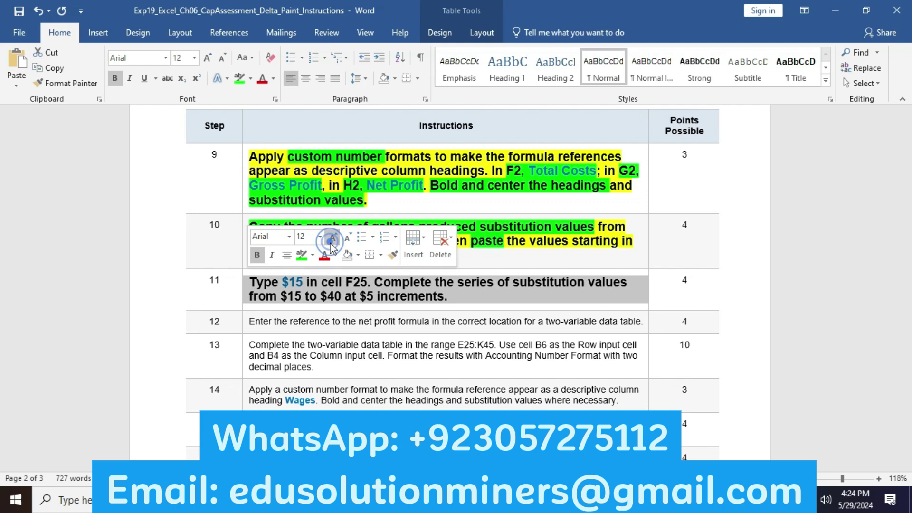
Highlight the whole text of instruction 11 in yellow
left_click(302, 255)
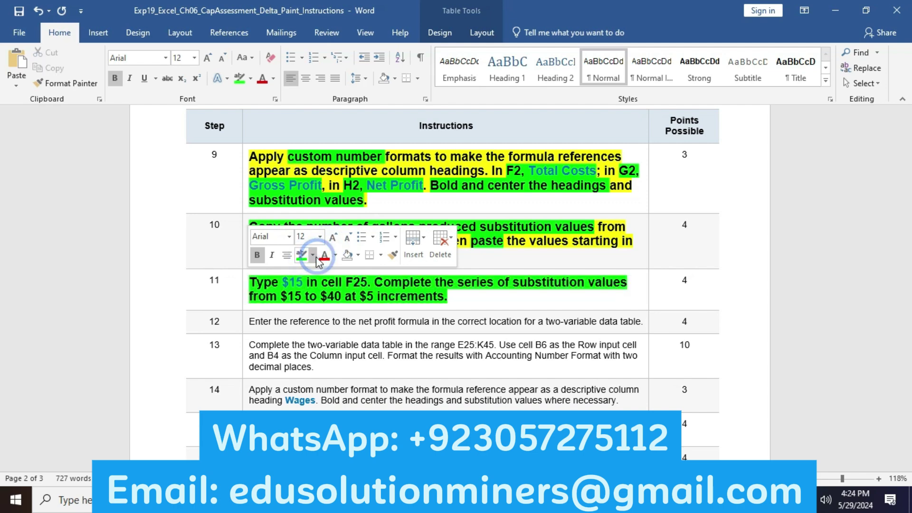
left_click(314, 256)
left_click(305, 274)
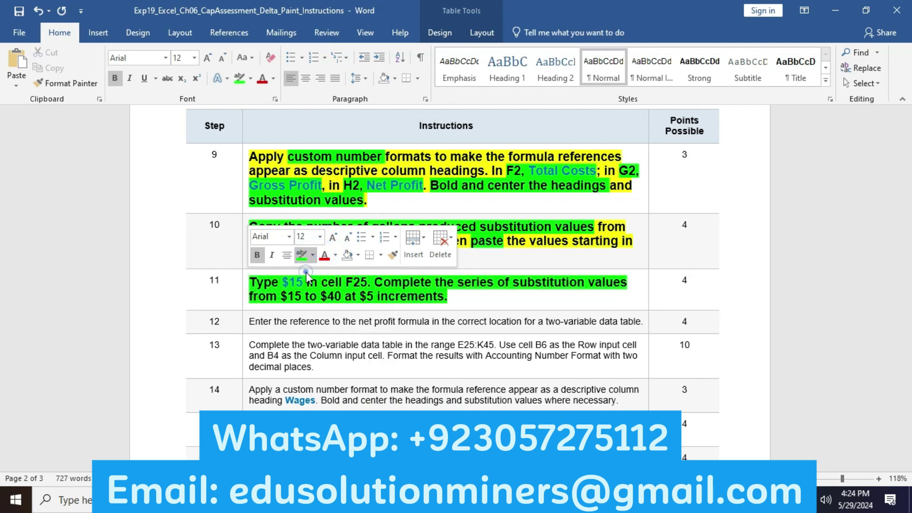
left_click(251, 277)
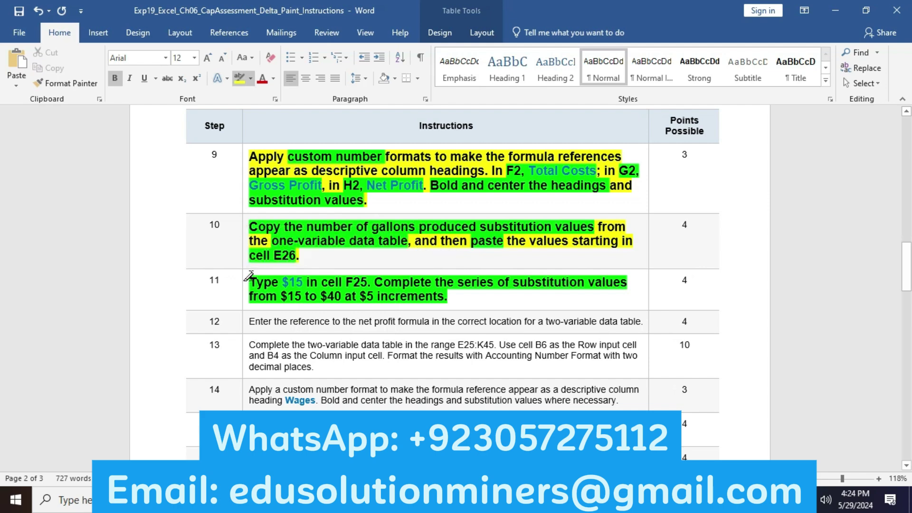
left_click(239, 77)
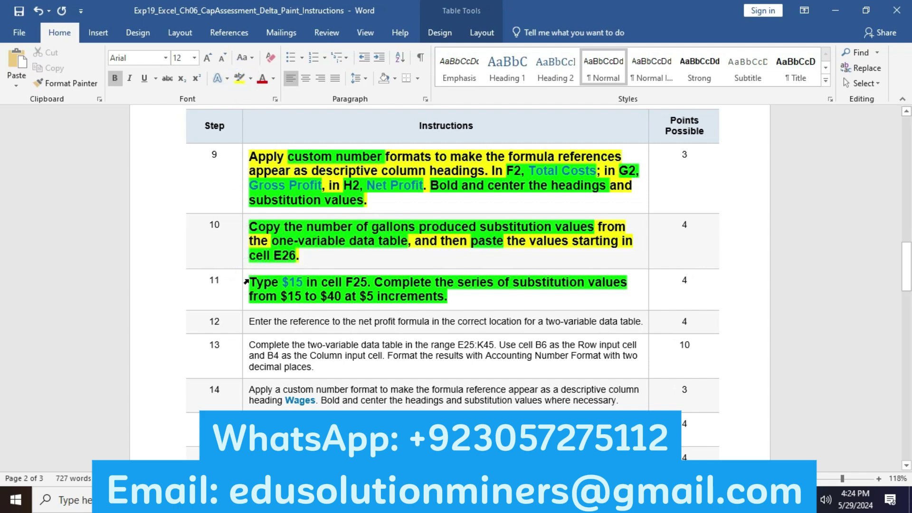
left_click(246, 281)
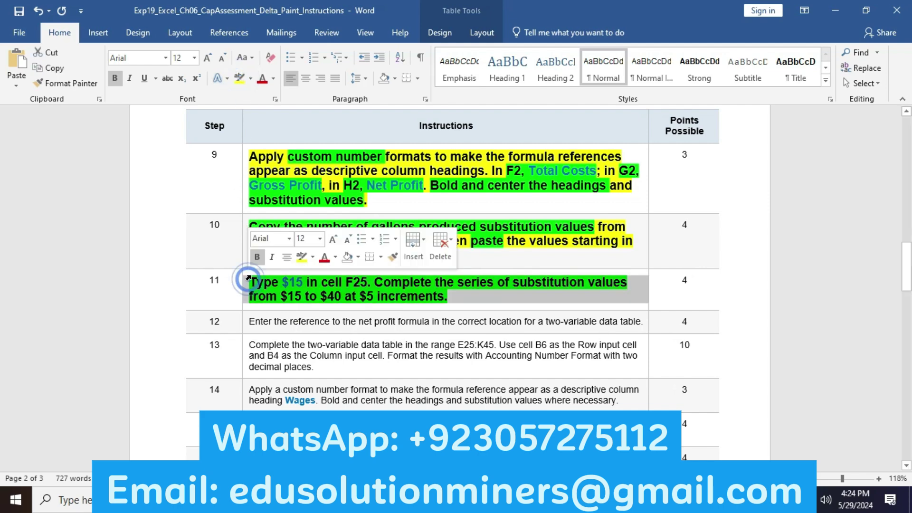
left_click(301, 257)
left_click(291, 289)
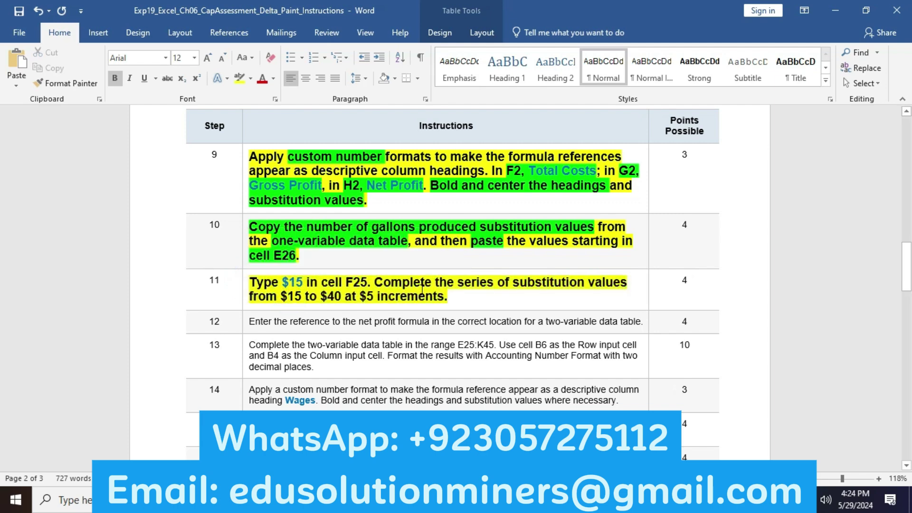
left_click(287, 296)
Highlight in green the instruction 11 phrases "$15 in cell F25.", "the series", "substitution values" and "$15 to $40 at $5 increments"
left_click_drag(285, 277, 373, 283)
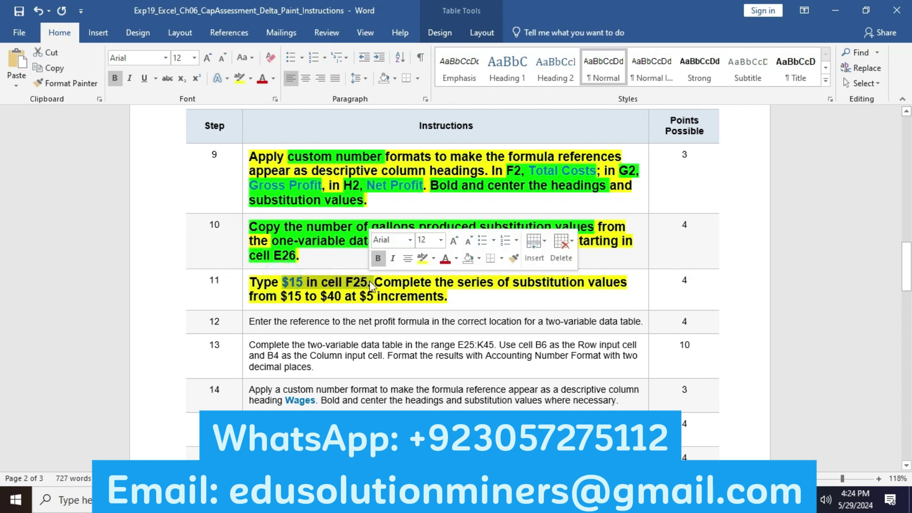
left_click(433, 257)
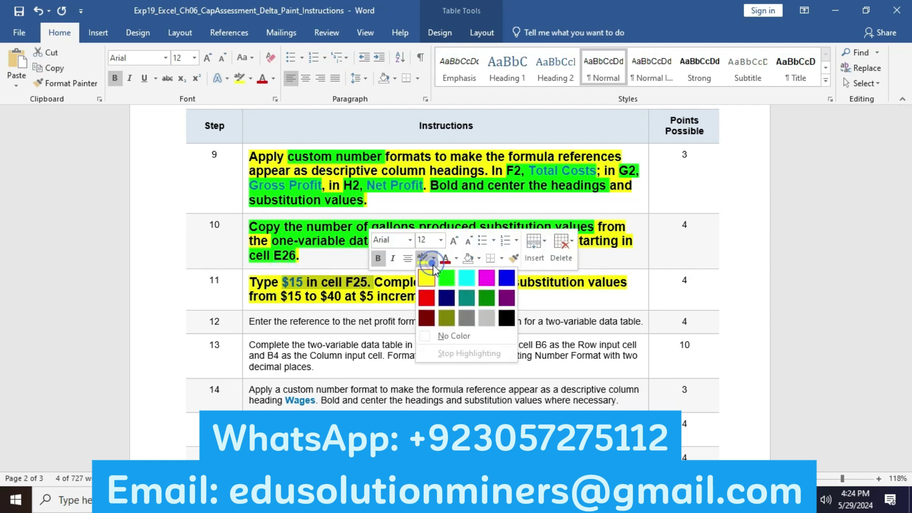
left_click(442, 275)
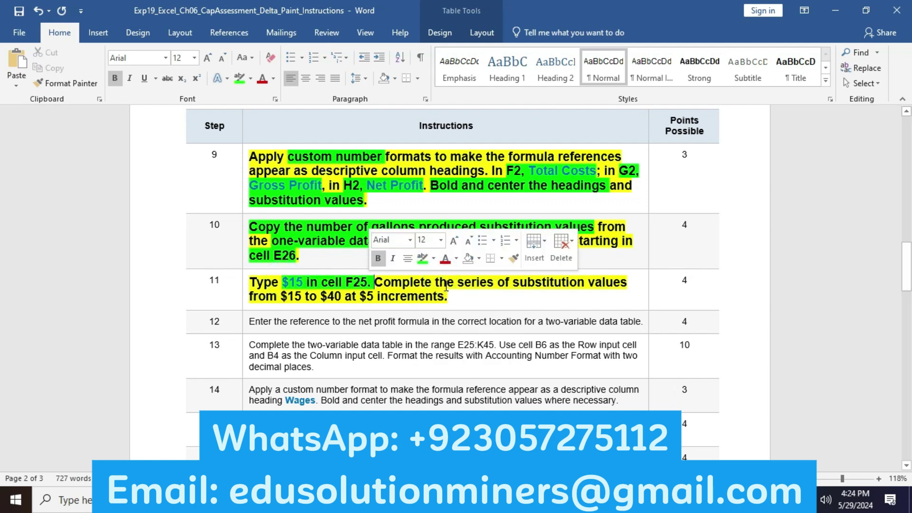
left_click_drag(438, 281, 496, 282)
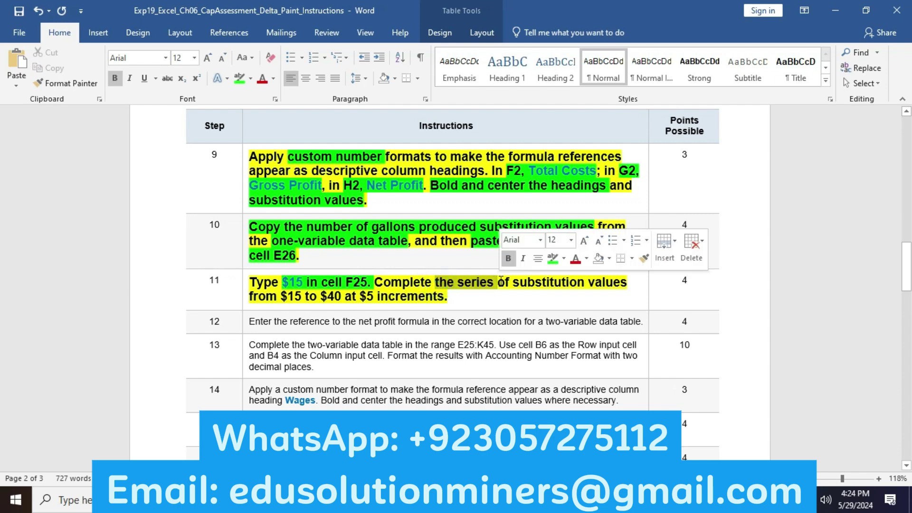
left_click(552, 259)
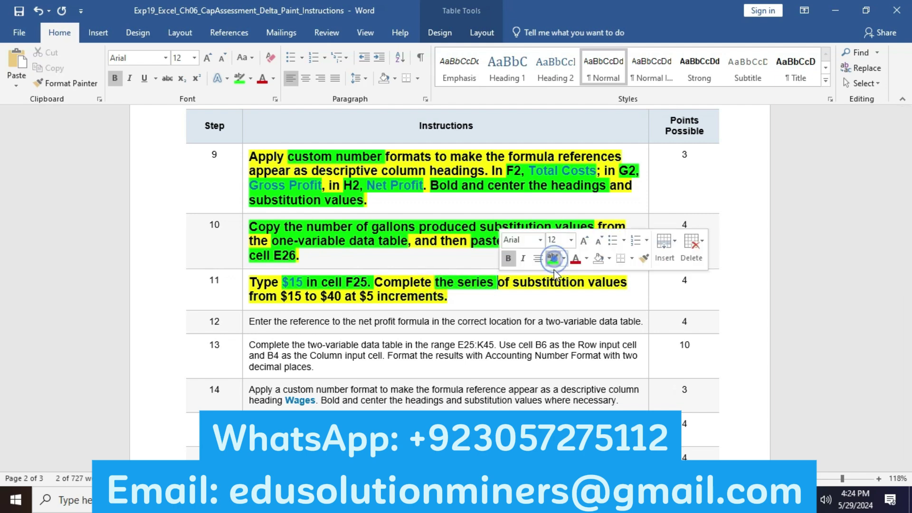
left_click(531, 282)
left_click_drag(513, 282, 611, 291)
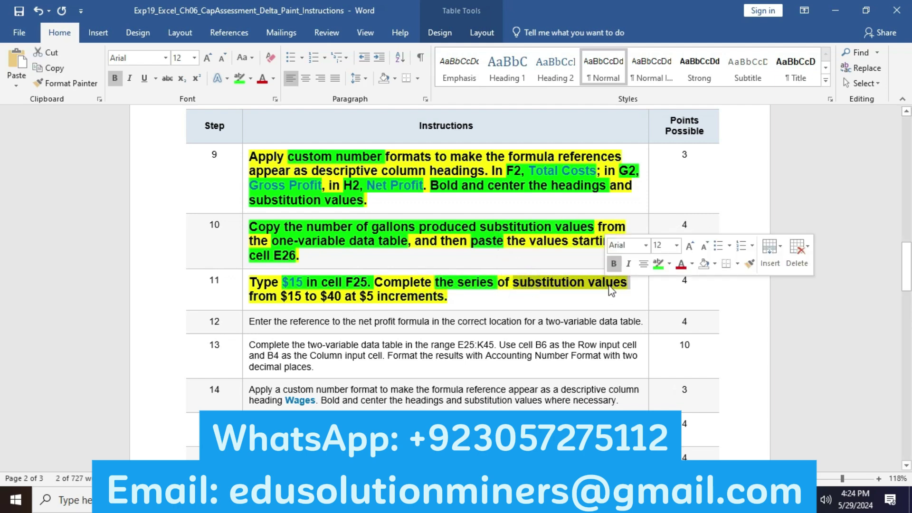
left_click(657, 263)
left_click(304, 294)
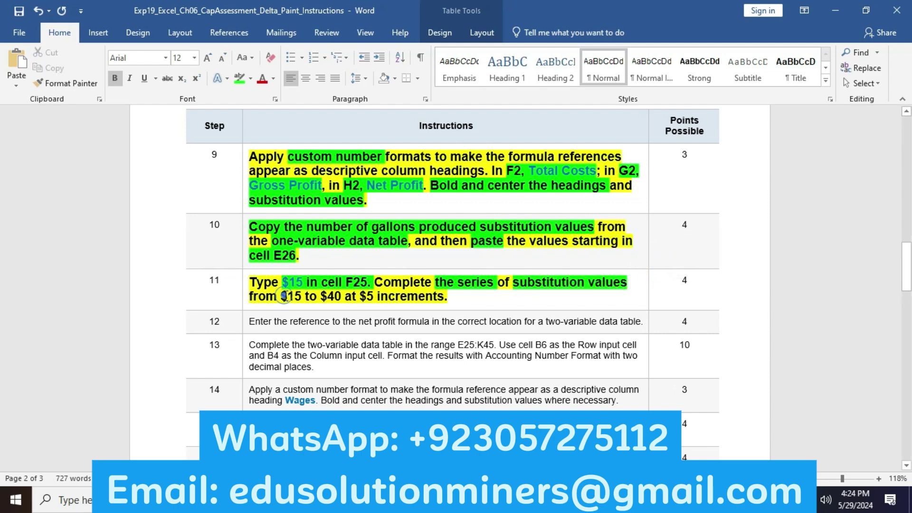
left_click_drag(280, 295, 444, 297)
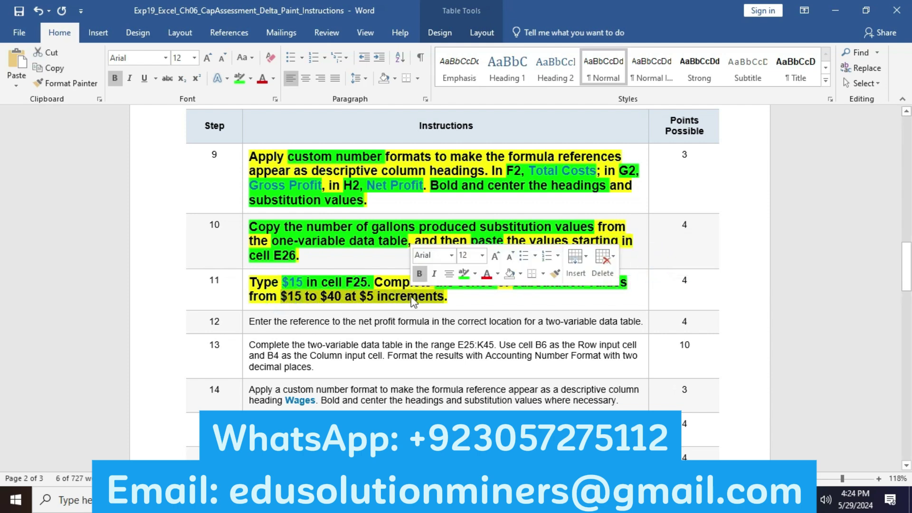
left_click(463, 274)
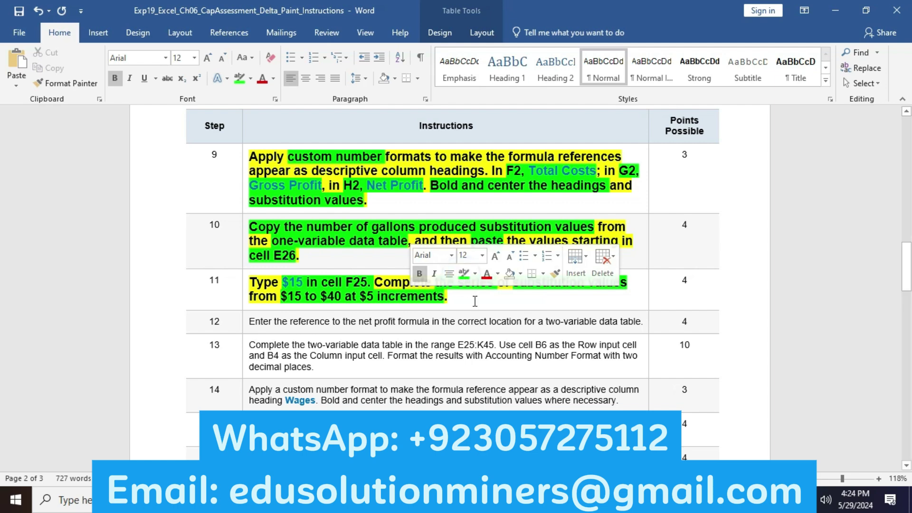
Switch to Excel and enter $15 in cell F25 of the two-variable data table
key("alt+Tab")
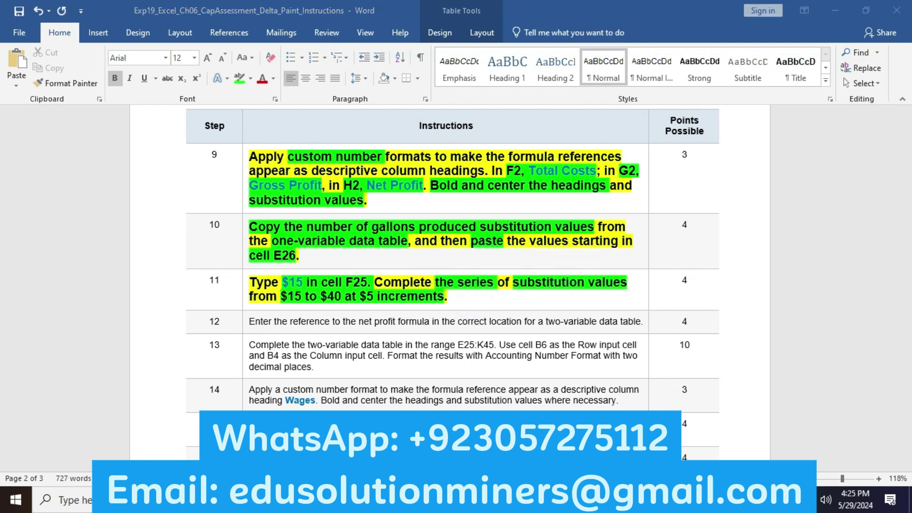
left_click(44, 146)
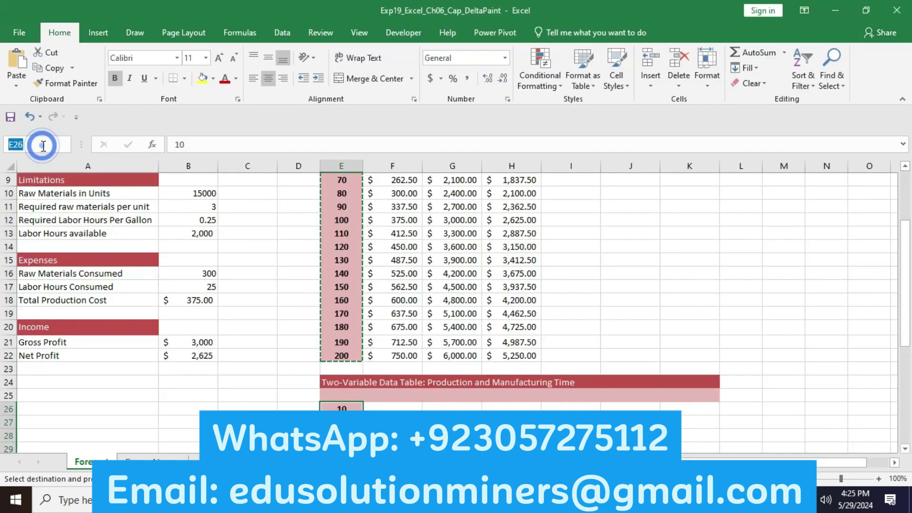
type("F25")
key("Return")
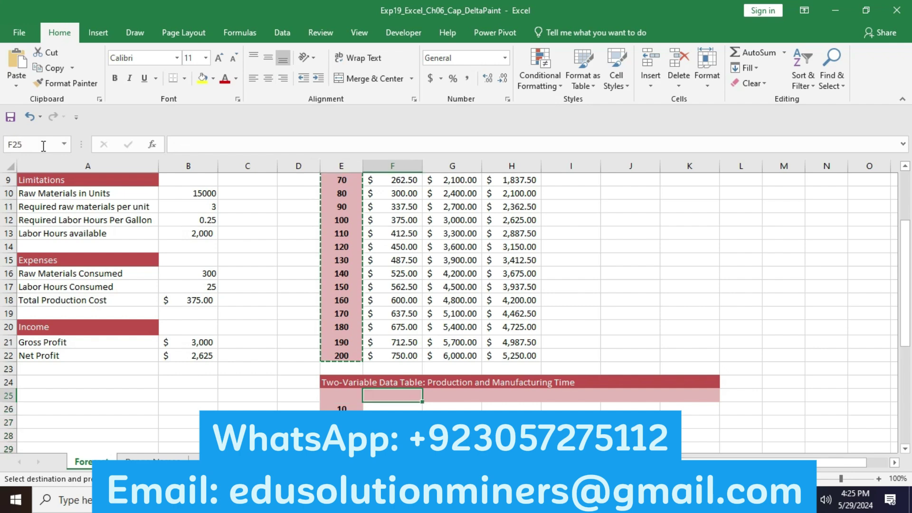
type("15")
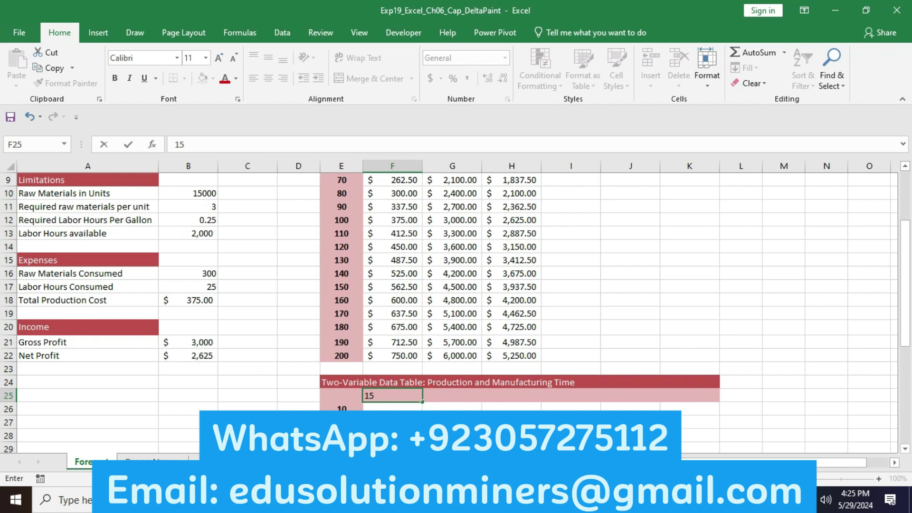
key("alt+Tab")
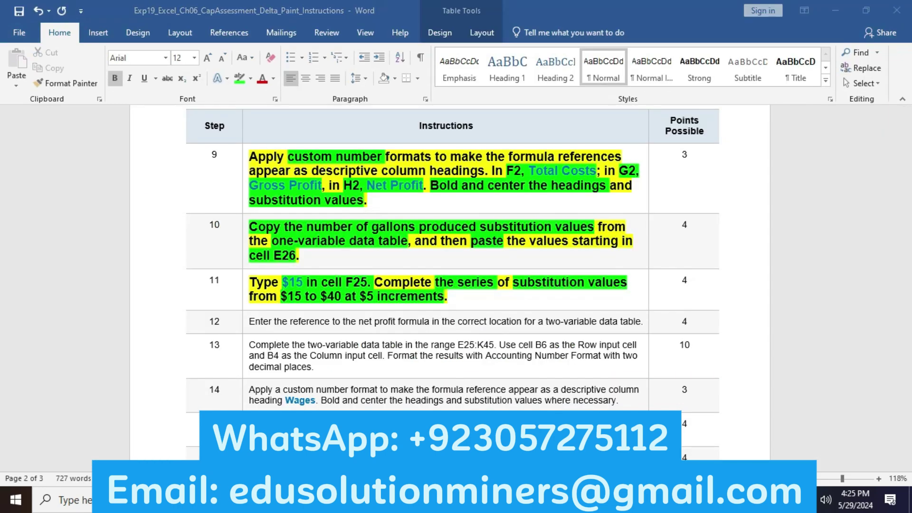
key("alt+Tab")
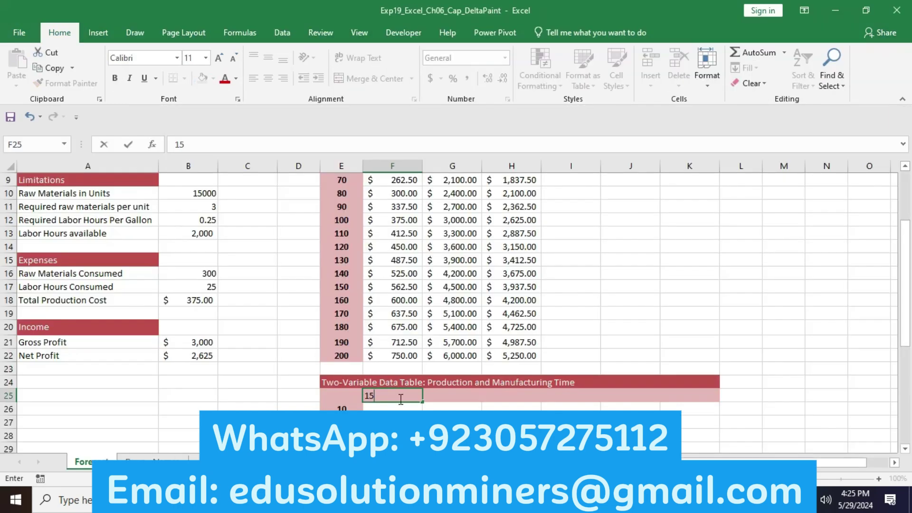
left_click(365, 394)
type("$")
key("Return")
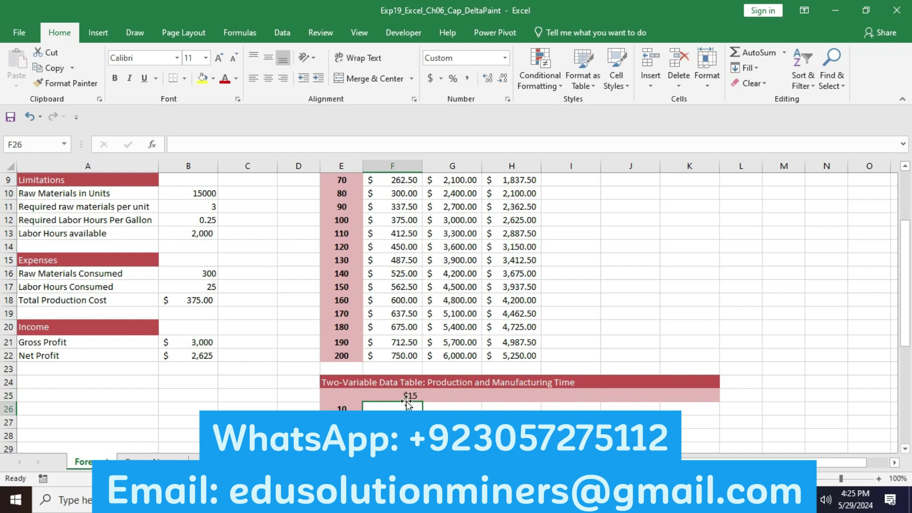
Recheck instruction 11 in Word, then fill F25:K25 in Excel with a linear row series using step value $5 and stop value $40
key("alt+Tab")
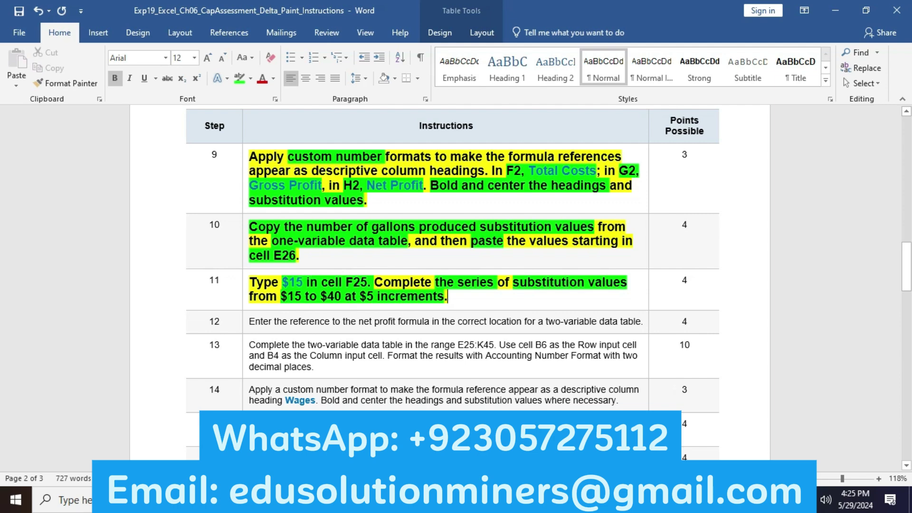
left_click(437, 499)
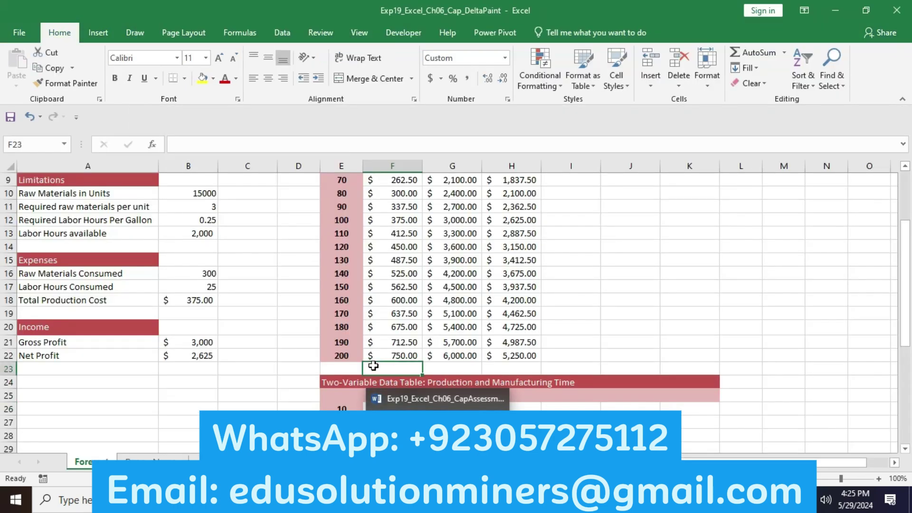
left_click(384, 395)
left_click_drag(385, 396, 674, 380)
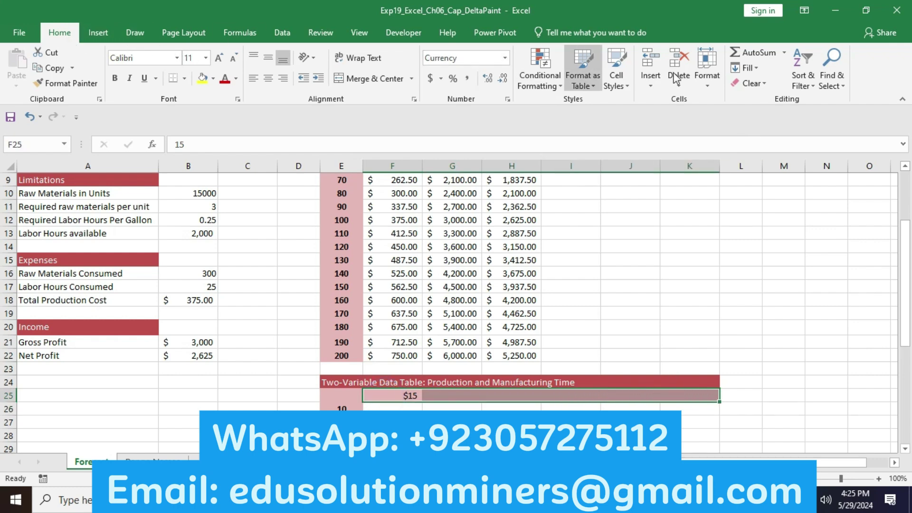
left_click(752, 74)
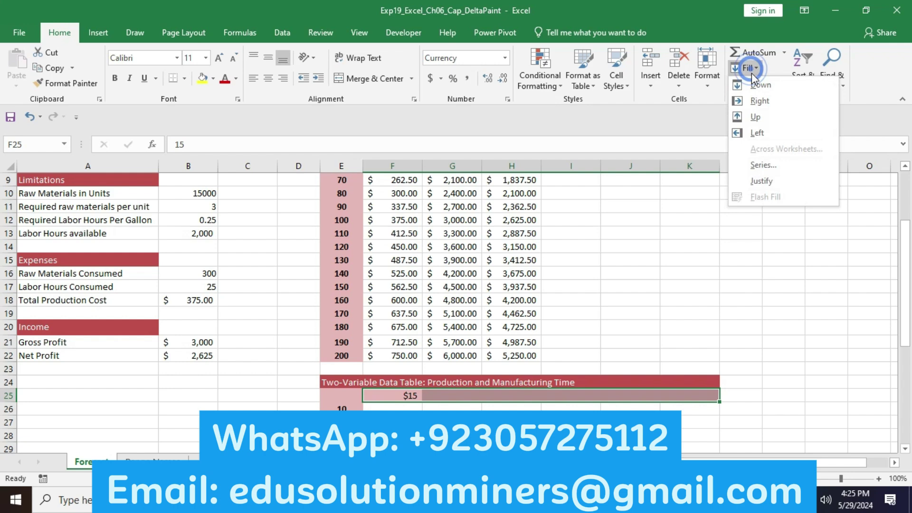
left_click(760, 166)
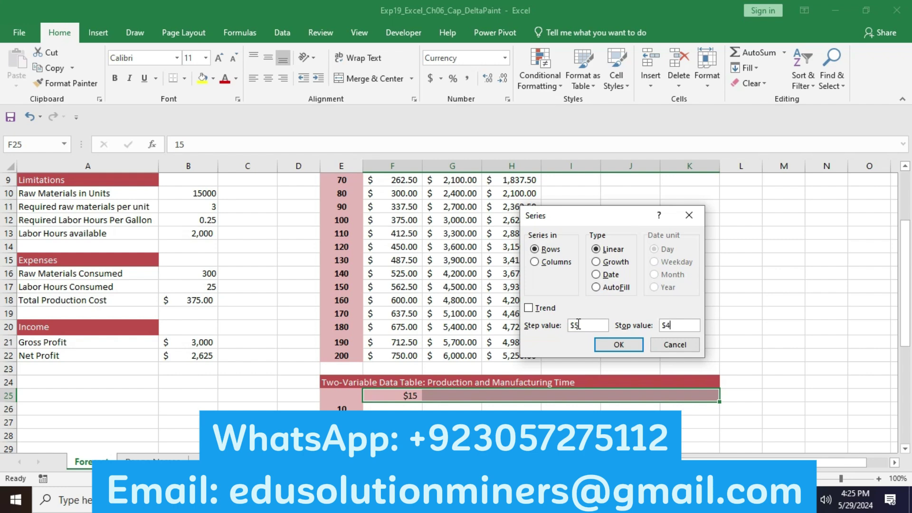
left_click(628, 340)
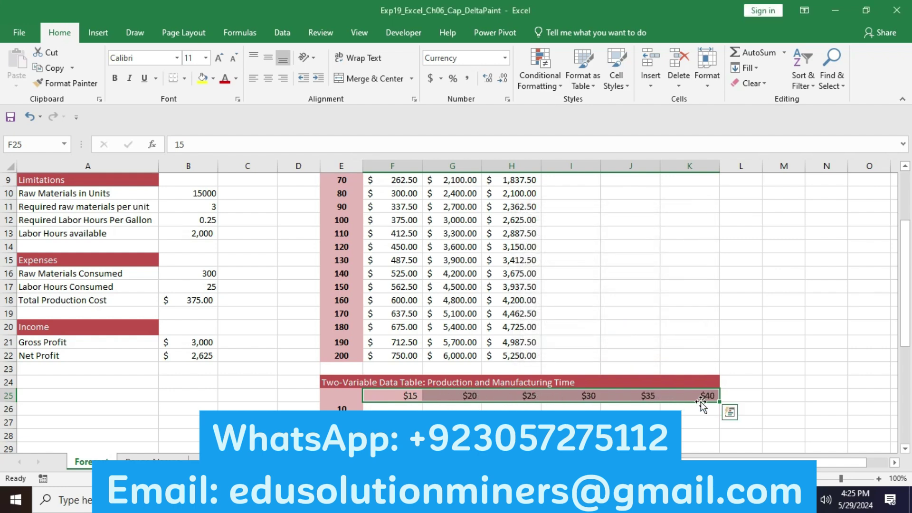
Switch to the Word instructions and make the text of instruction 12 bold at 12 pt with yellow highlighting
key("alt+Tab")
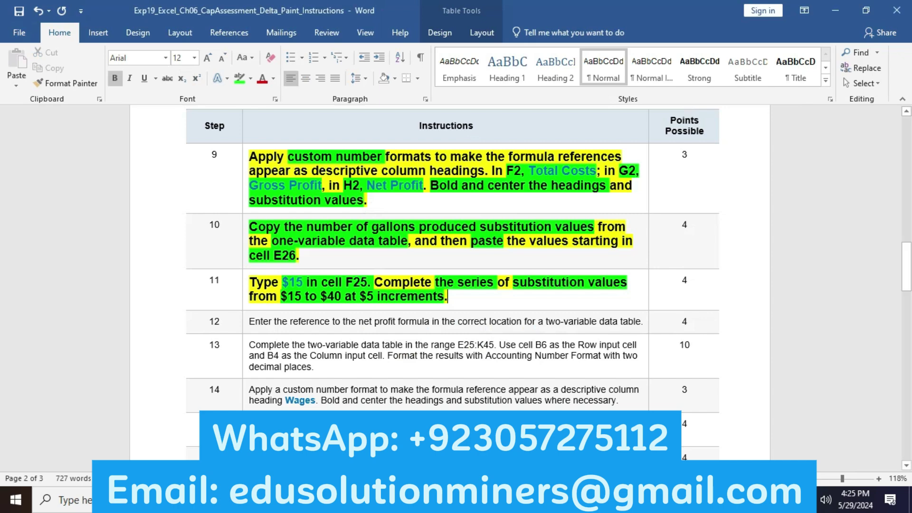
left_click(243, 321)
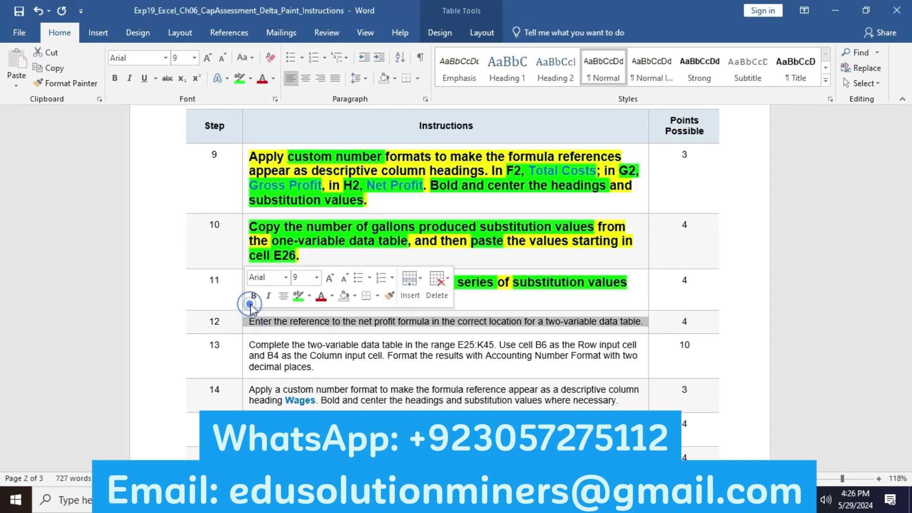
left_click(250, 302)
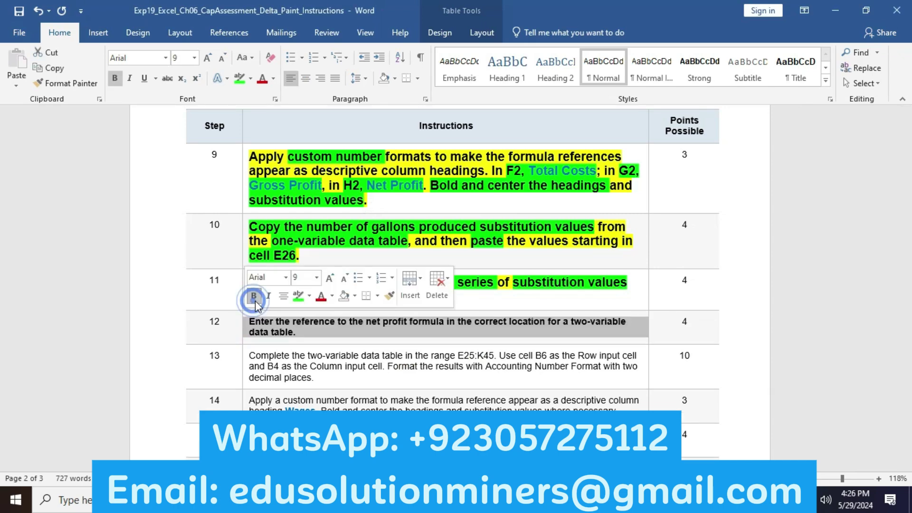
left_click(330, 278)
left_click(330, 278)
left_click(330, 278)
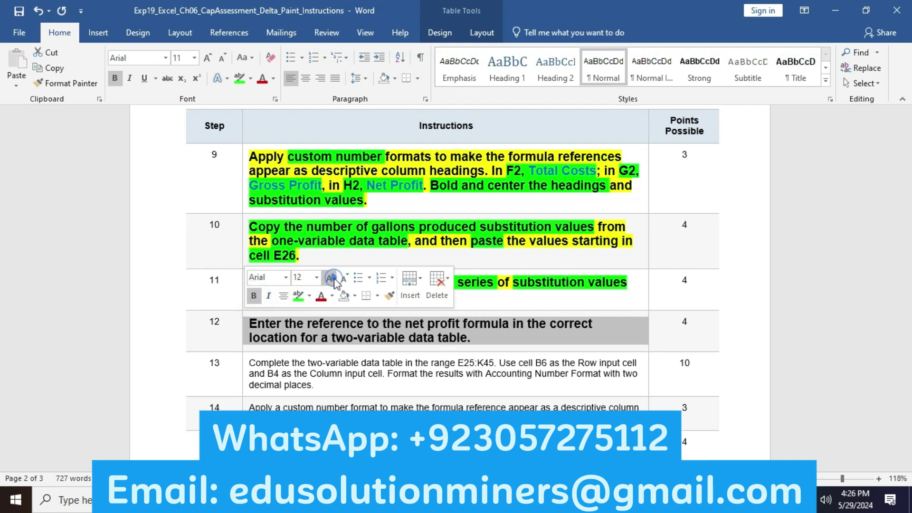
left_click(310, 296)
left_click(305, 312)
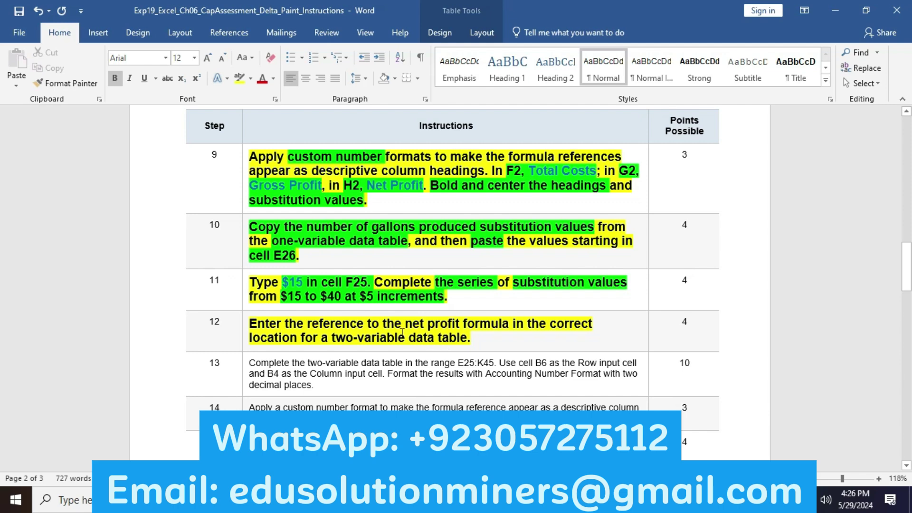
Highlight "net profit formula", "correct location" and "two-variable data table" in instruction 12 in green
left_click_drag(403, 325, 511, 324)
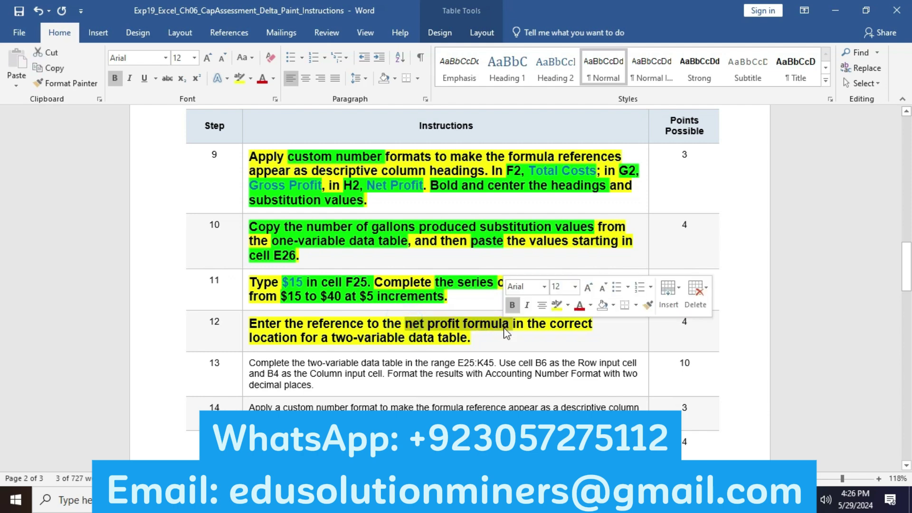
left_click(568, 305)
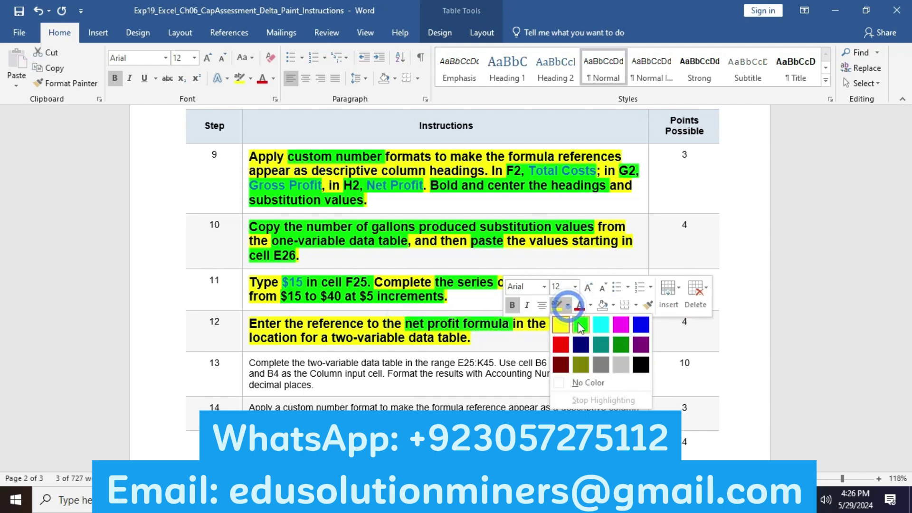
left_click(578, 322)
left_click_drag(549, 324, 459, 340)
left_click(342, 326)
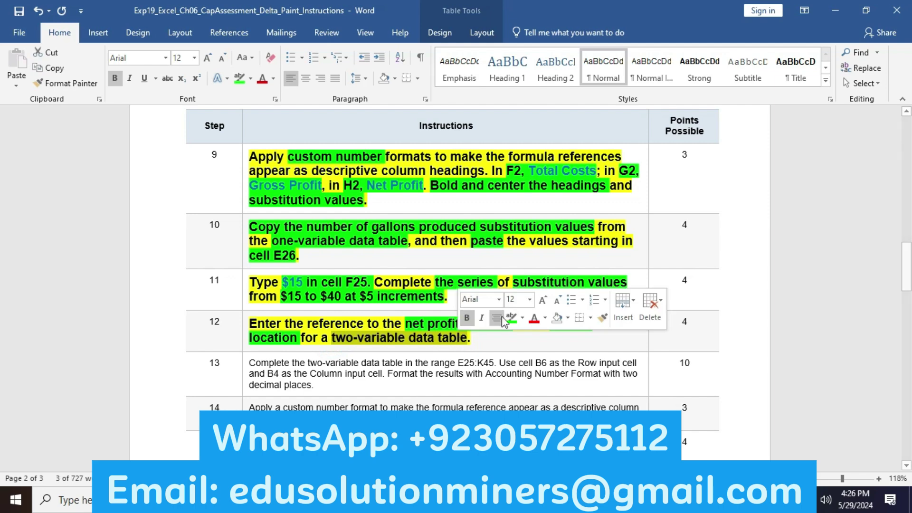
left_click(511, 316)
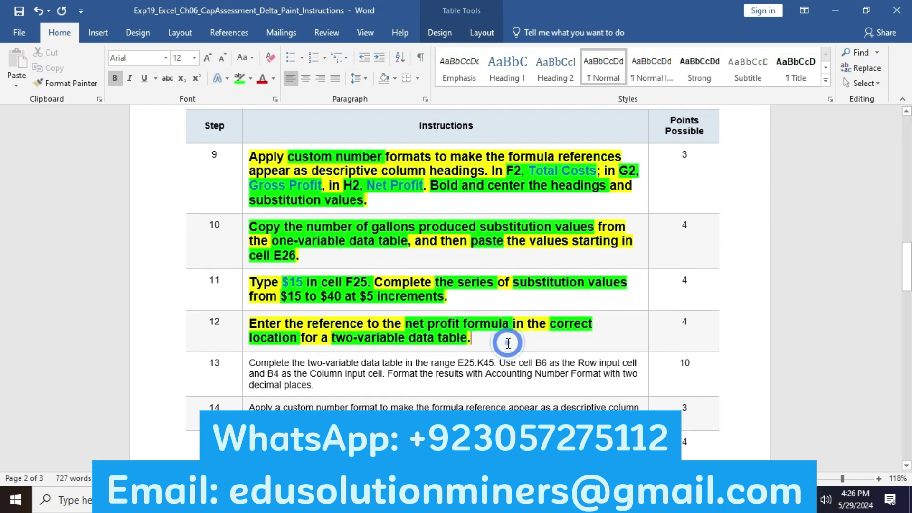
Switch to Excel and enter the net profit reference =B22 in cell E25 of the two-variable data table
key("alt+Tab")
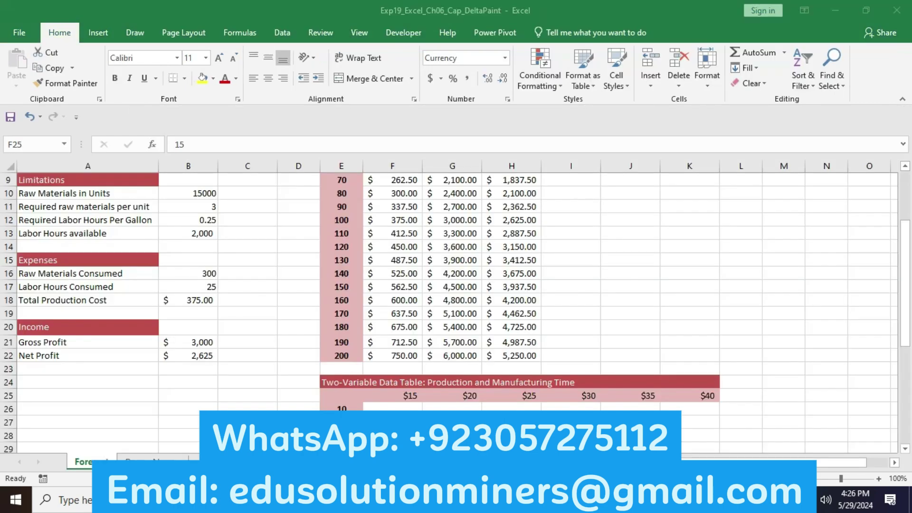
left_click(340, 398)
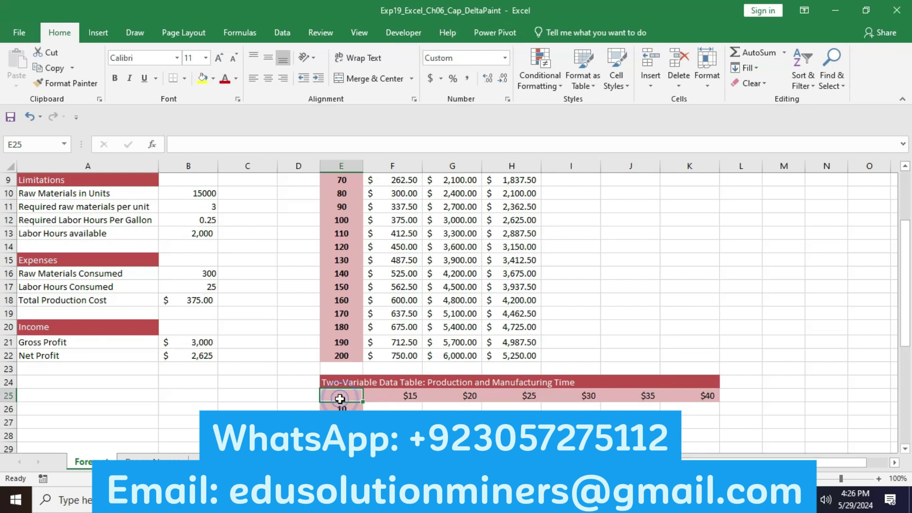
type("=")
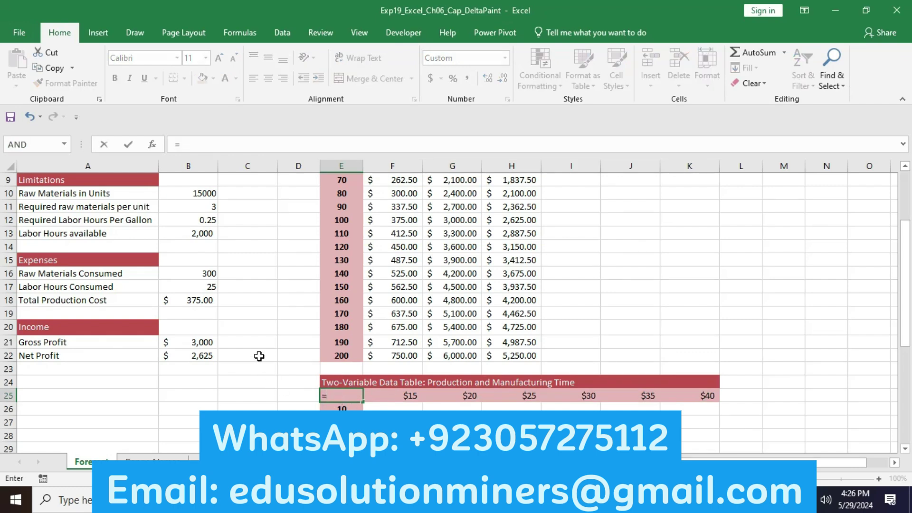
left_click(203, 355)
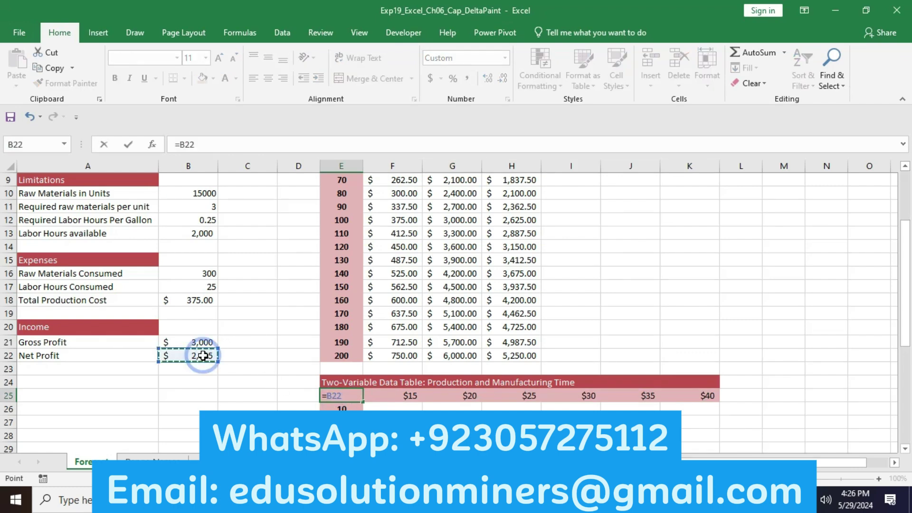
key("Return")
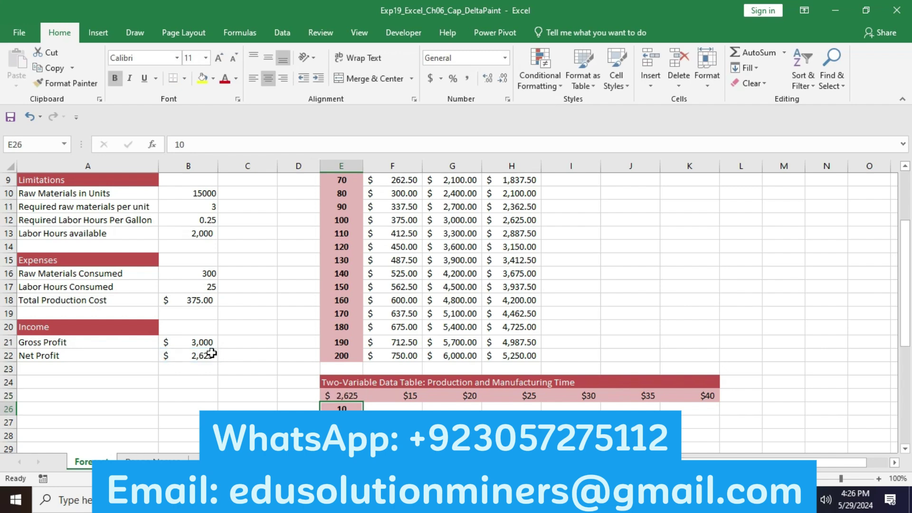
Switch to the Word instructions and make the text of instruction 13 bold at 12 pt with yellow highlighting
left_click(446, 499)
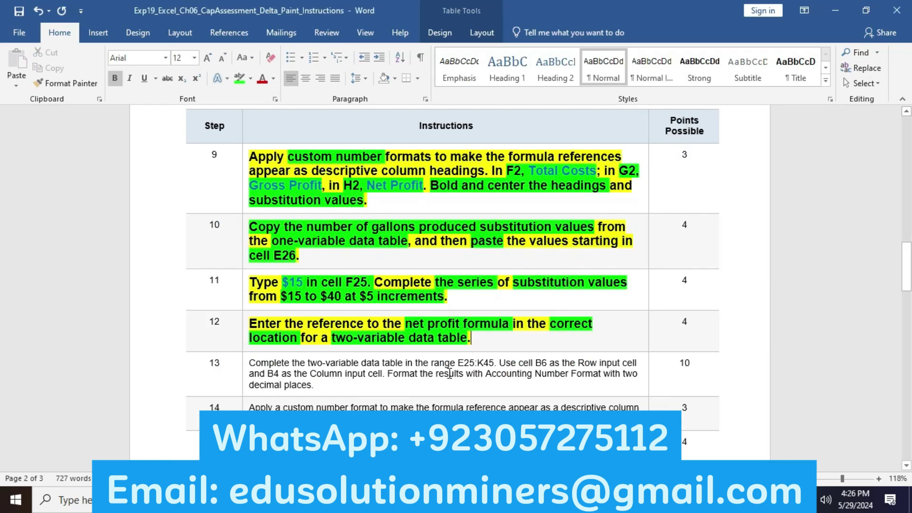
left_click(243, 361)
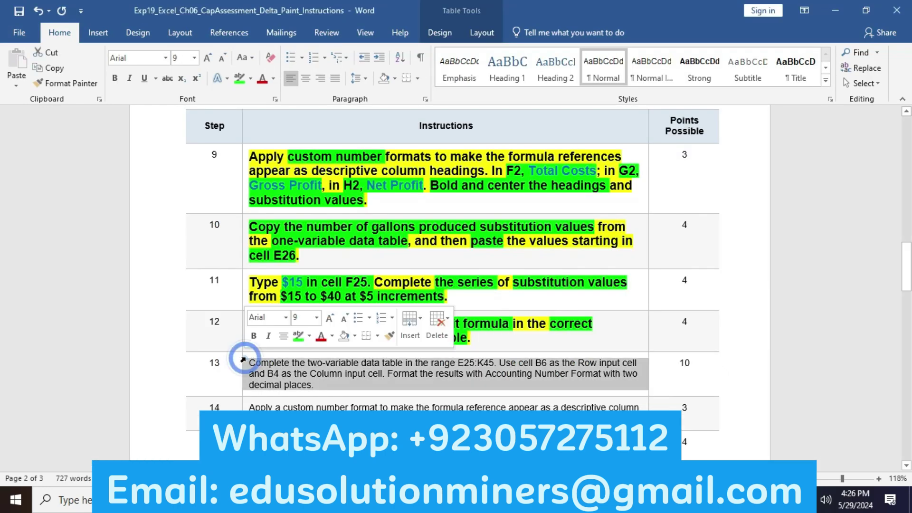
left_click(253, 336)
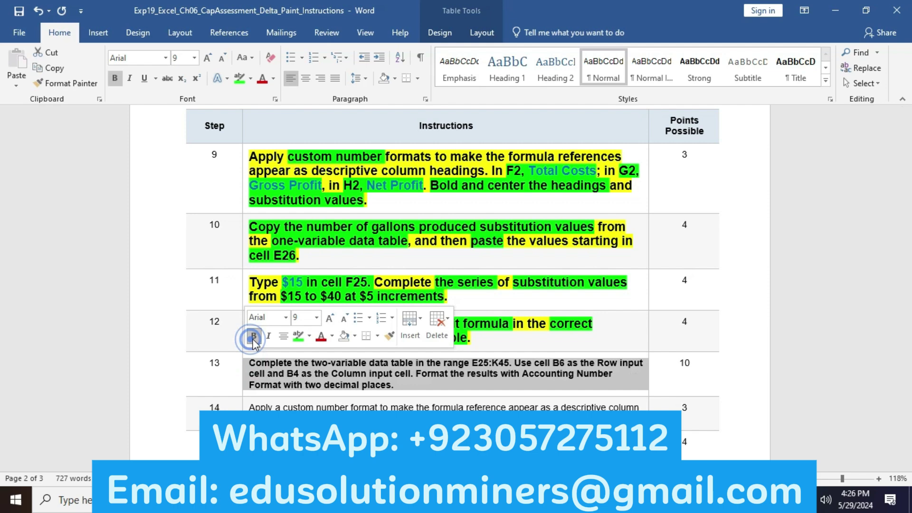
left_click(329, 318)
left_click(329, 318)
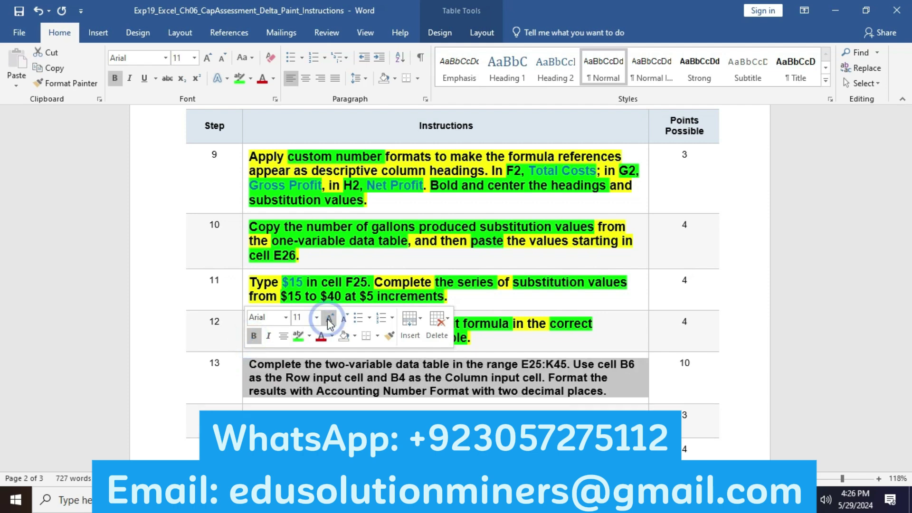
left_click(329, 318)
left_click(309, 339)
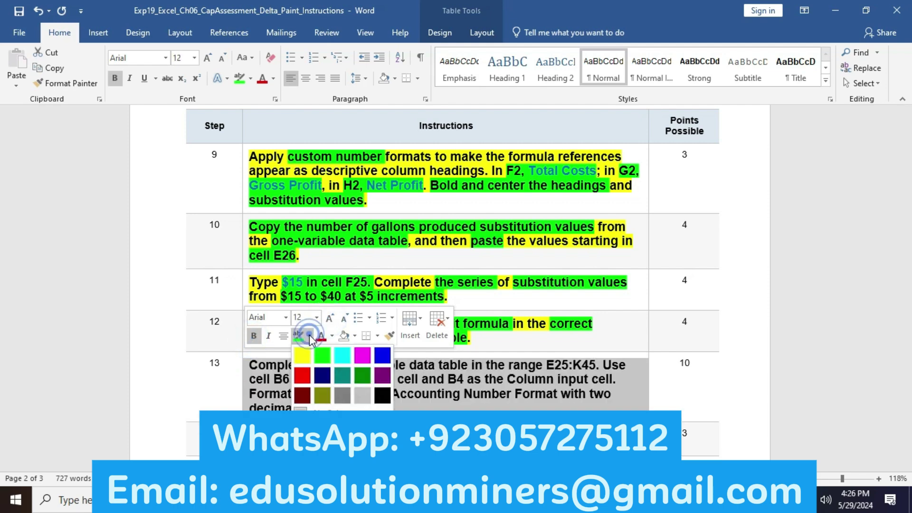
left_click(303, 353)
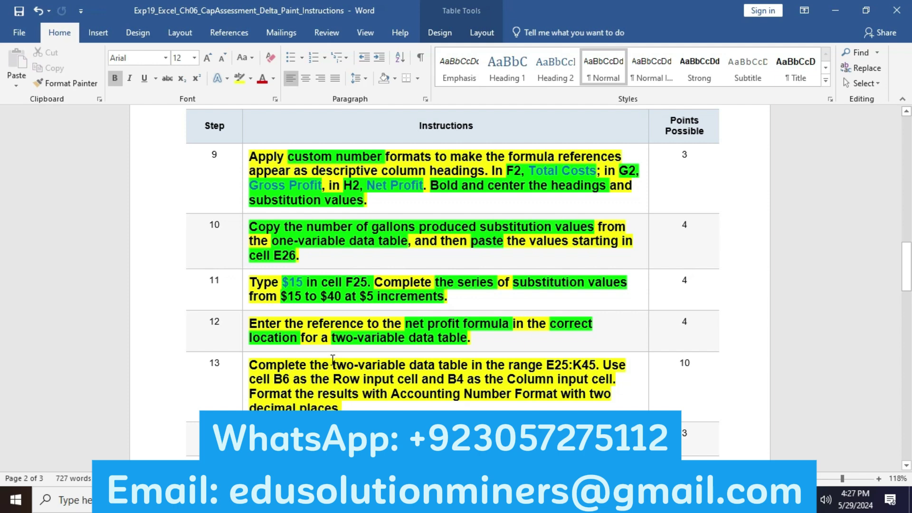
Highlight "two-variable data table" and "range E25:K45" in instruction 13 in green
left_click_drag(332, 365, 469, 366)
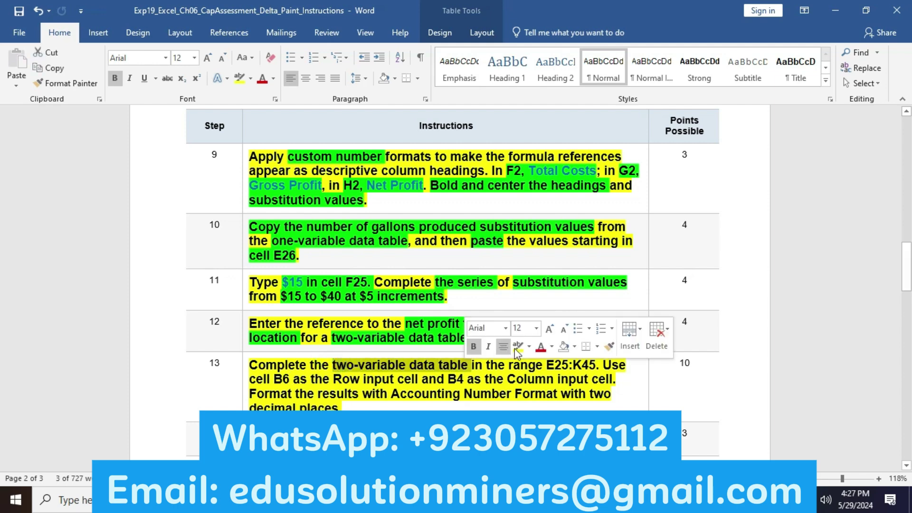
left_click(529, 349)
left_click(539, 361)
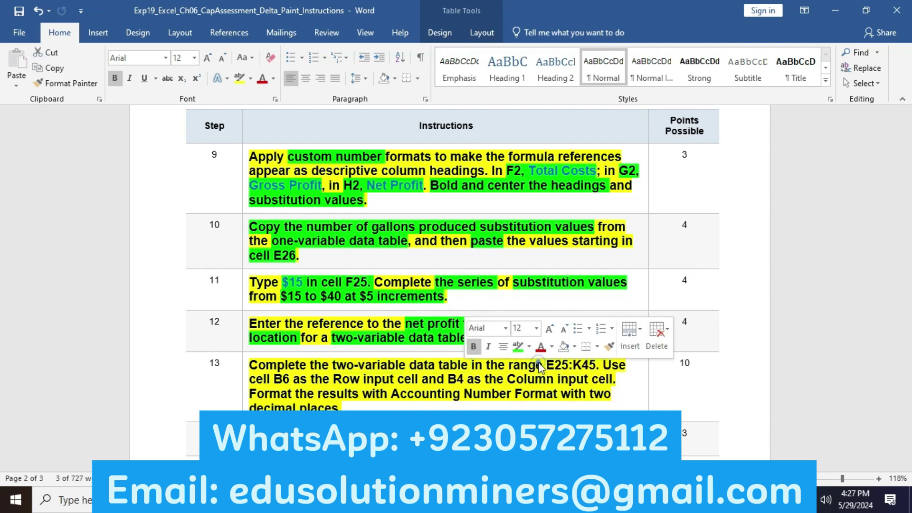
left_click(539, 362)
left_click_drag(508, 364, 592, 366)
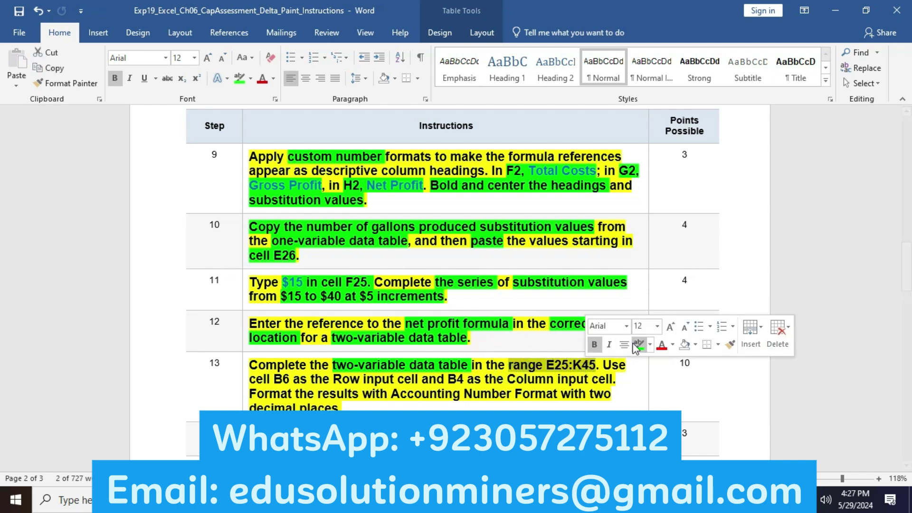
left_click(639, 345)
left_click(325, 382)
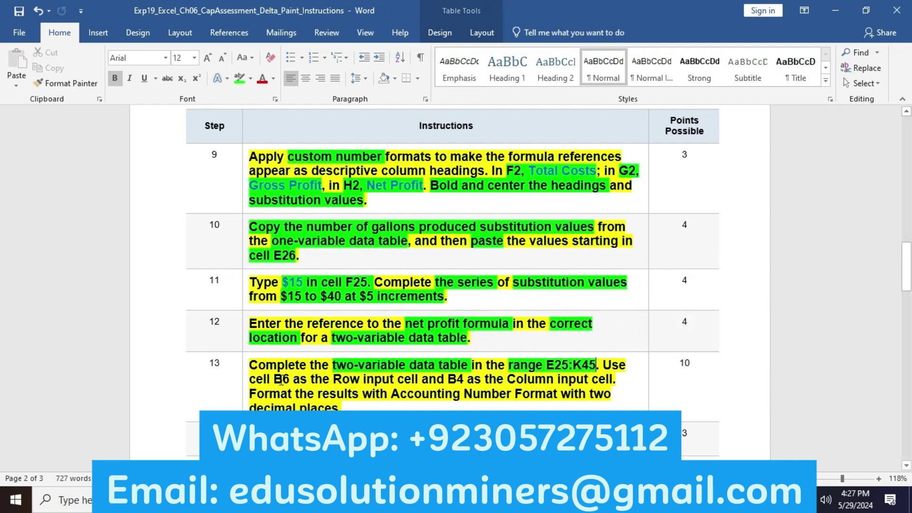
Highlight "B6 as the Row input" and "B4 as the Column input" in instruction 13 in green
left_click_drag(281, 380, 384, 383)
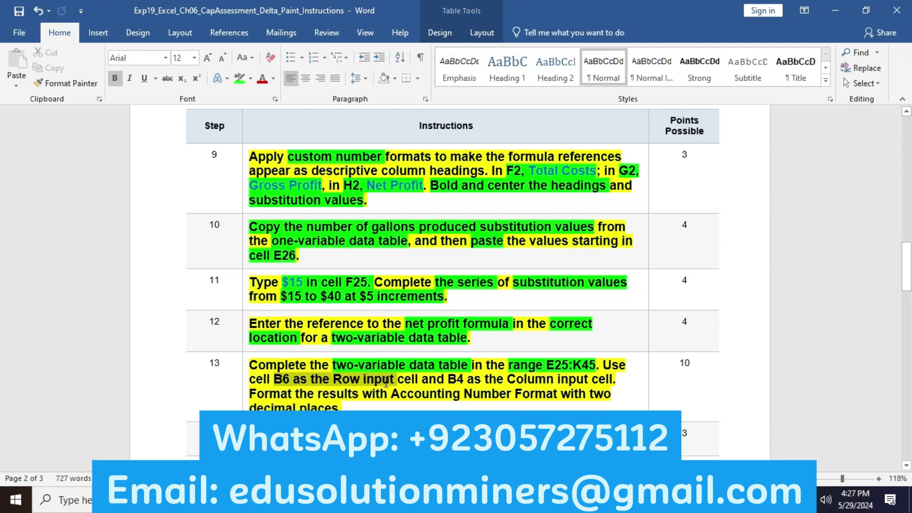
left_click(435, 355)
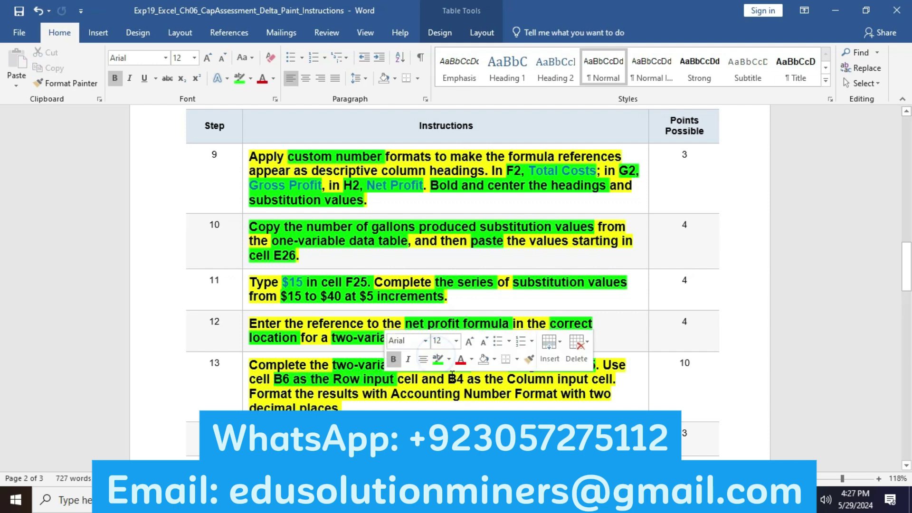
left_click_drag(448, 379, 567, 382)
left_click(618, 359)
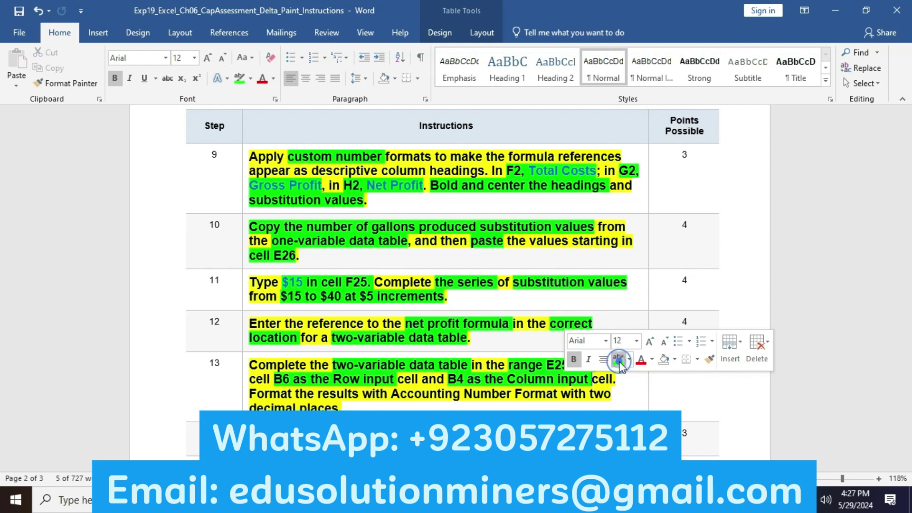
left_click(379, 409)
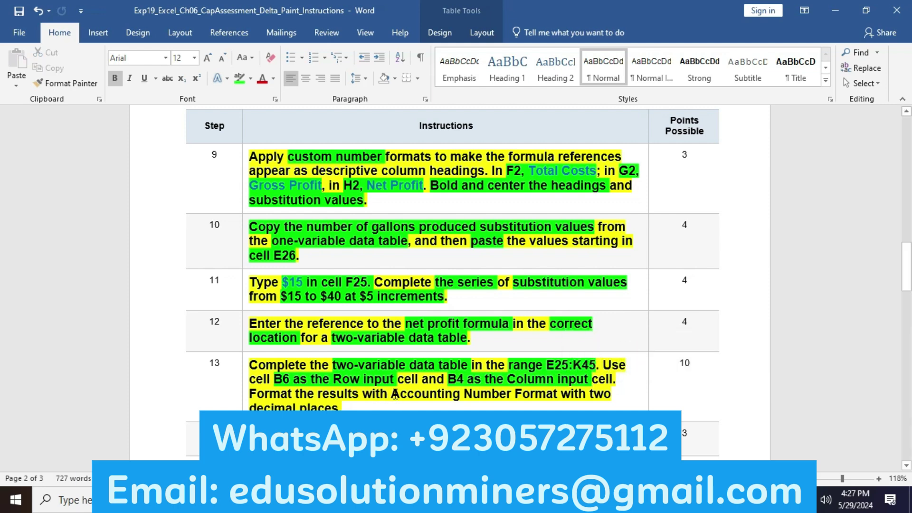
Highlight "Accounting Number" and "two decimal places" in instruction 13 in green
left_click_drag(394, 395, 503, 395)
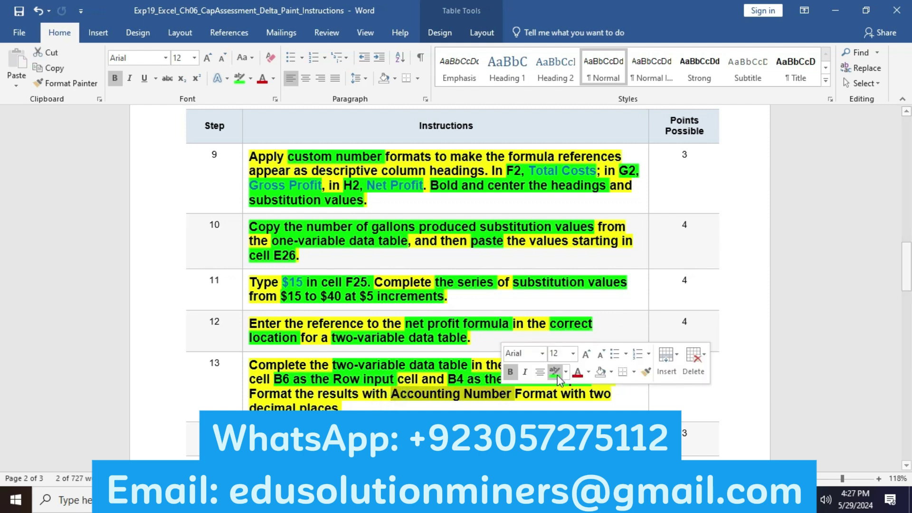
left_click(555, 372)
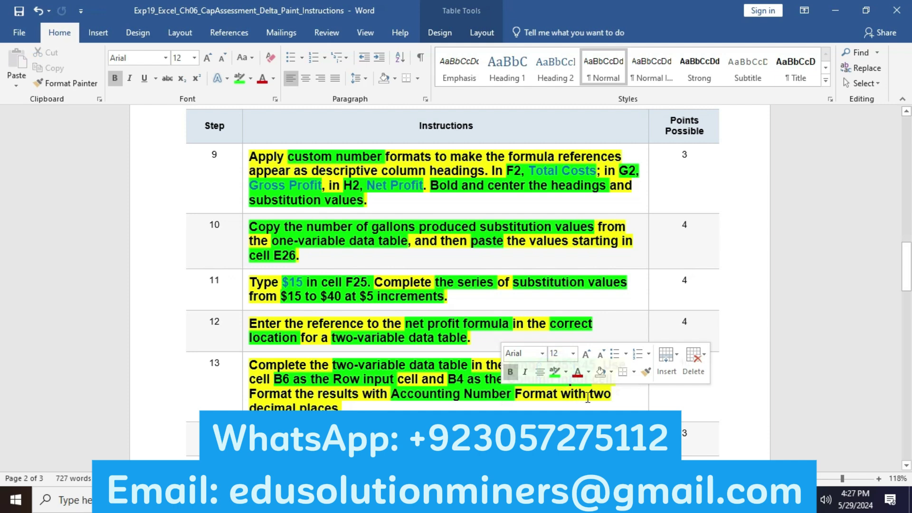
left_click_drag(587, 397, 350, 409)
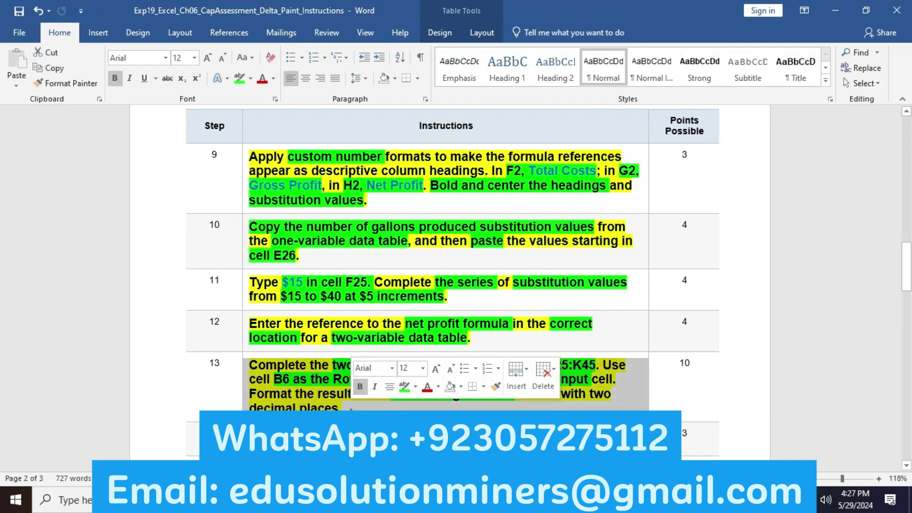
left_click(324, 406)
left_click_drag(346, 406, 590, 396)
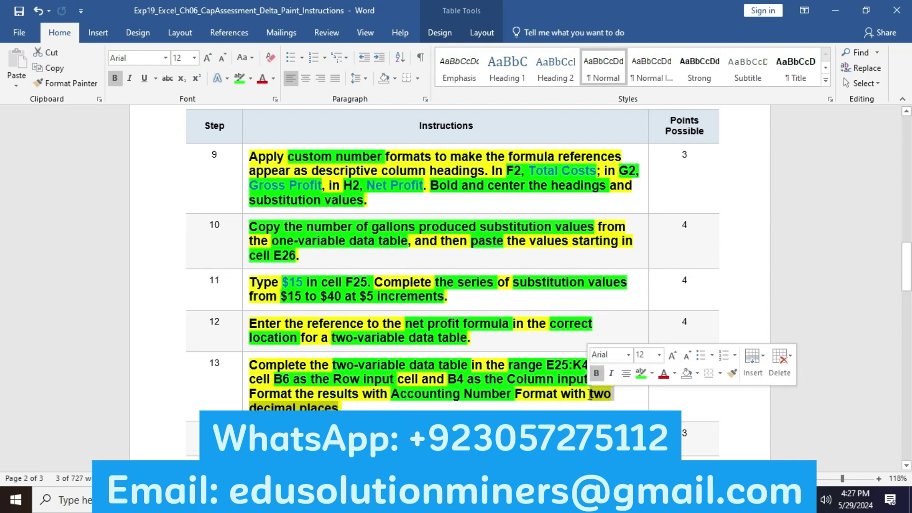
left_click(637, 371)
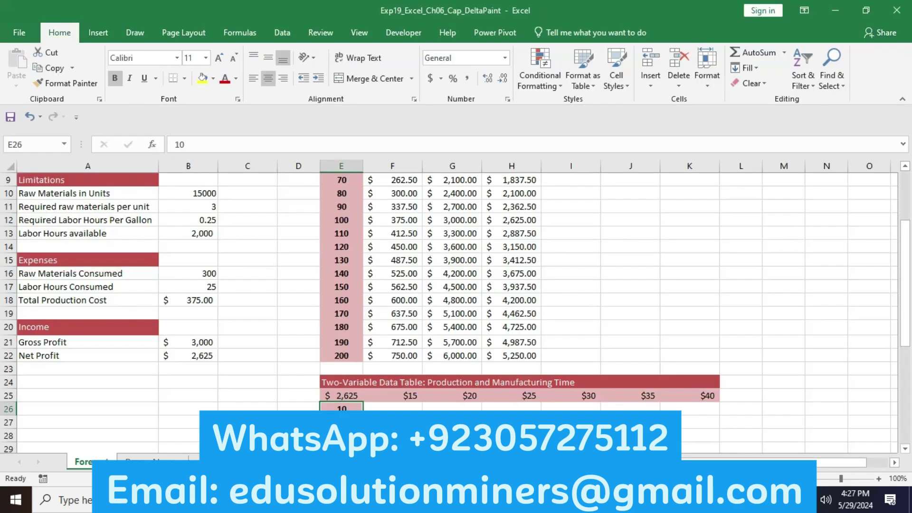
Switch to Excel, select the range E25:K45 and open the What-If Analysis Data Table dialog for it
key("alt+Tab")
left_click(46, 142)
type("E")
type("25:K45")
key("Return")
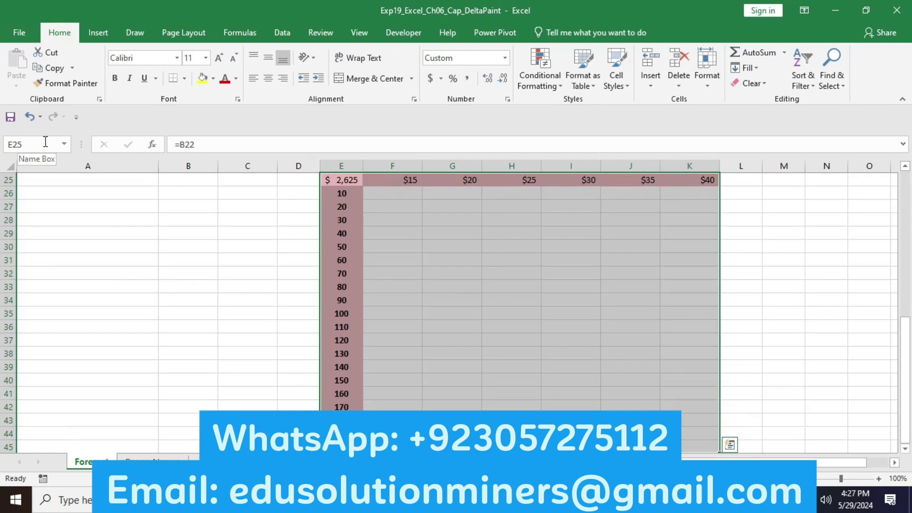
left_click(279, 33)
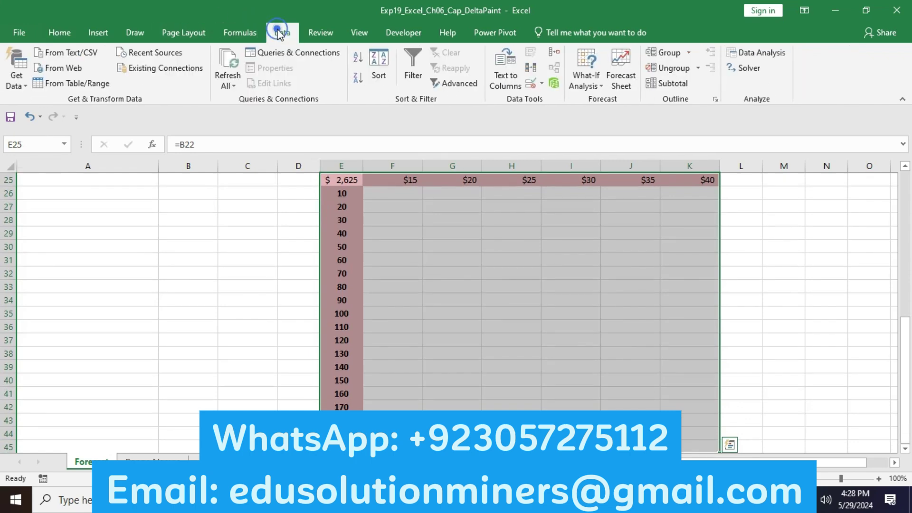
left_click(598, 88)
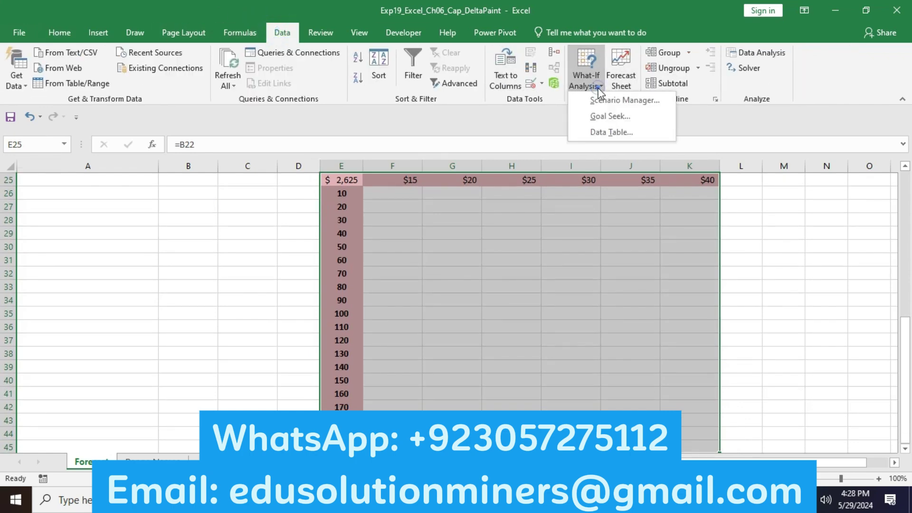
left_click(603, 131)
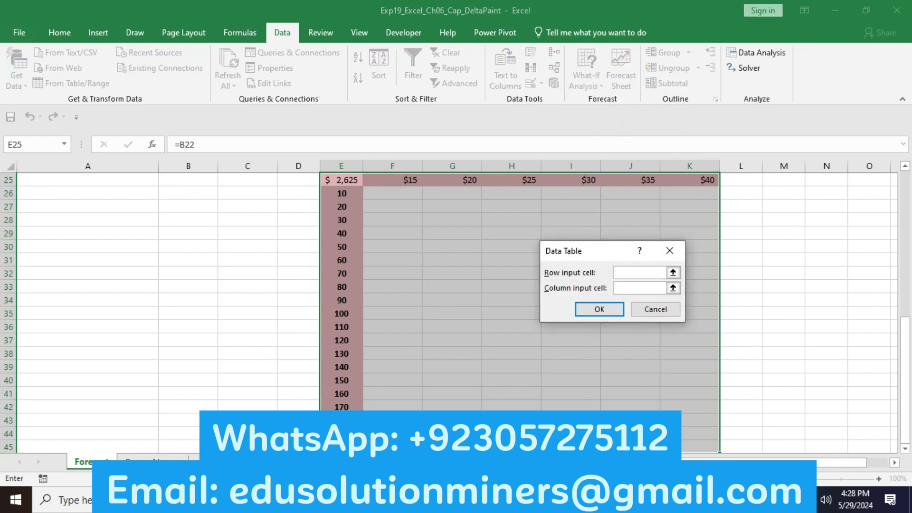
Recheck instruction 13 in Word, then create the data table in Excel with row input cell B6 and column input cell B4
key("alt+Tab")
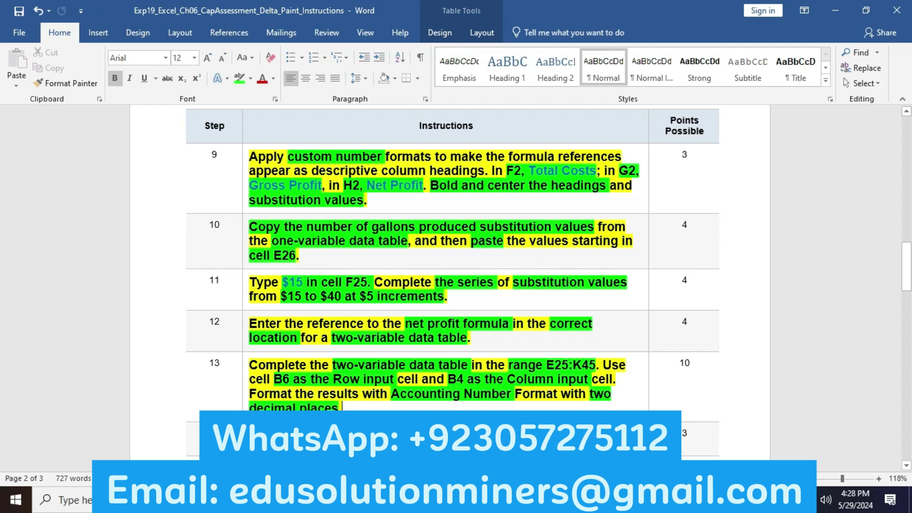
key("alt+Tab")
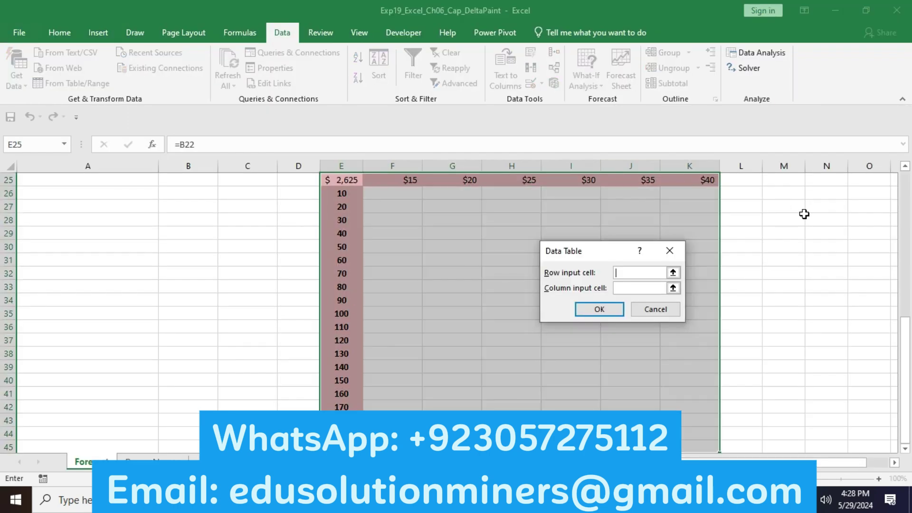
left_click_drag(903, 338, 904, 200)
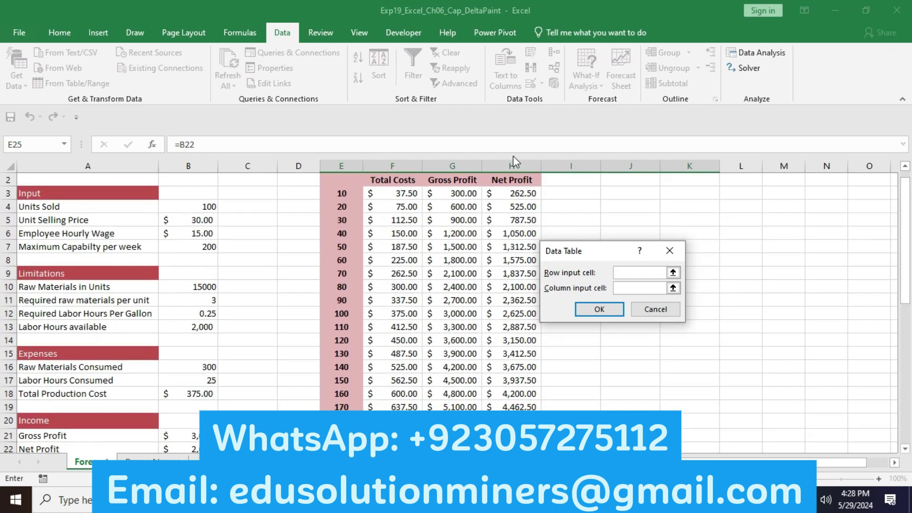
left_click(204, 234)
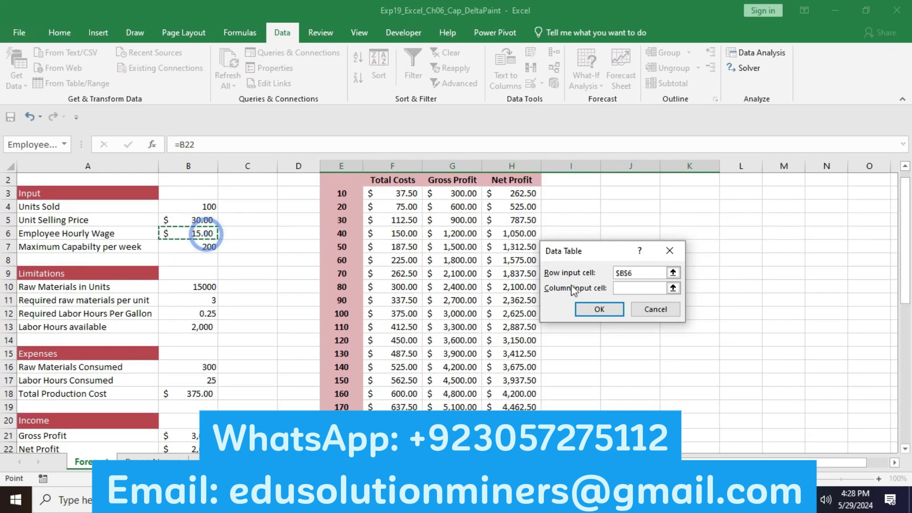
left_click(636, 288)
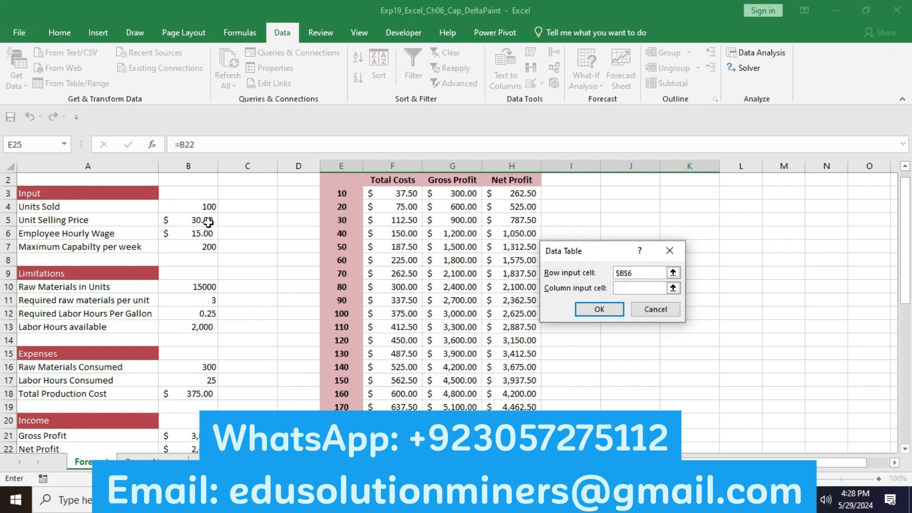
left_click(208, 207)
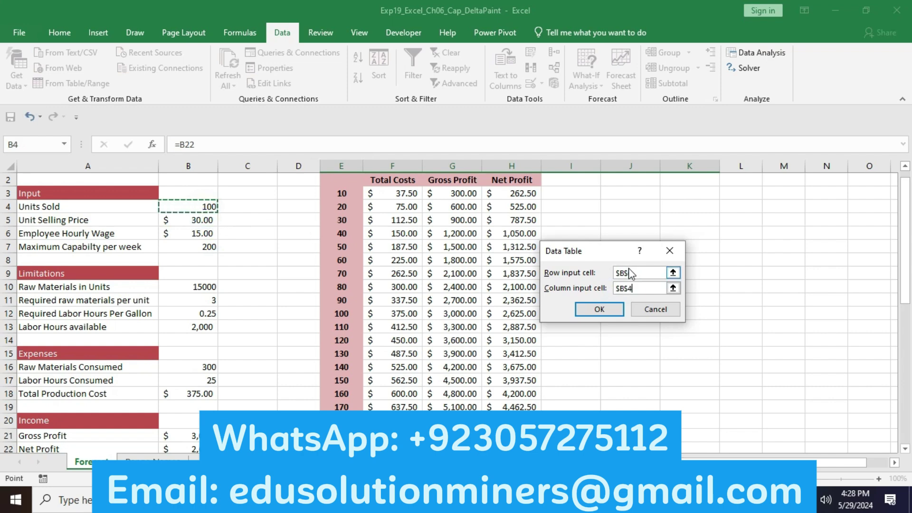
left_click(600, 309)
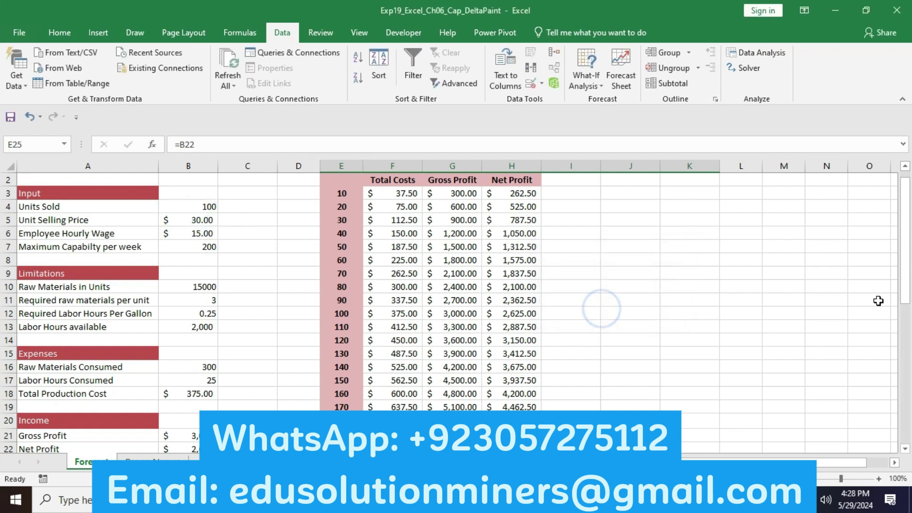
Recheck instruction 13 in Word, then format the data table results F26:K45 in Excel as Accounting with two decimal places
left_click_drag(905, 300, 908, 436)
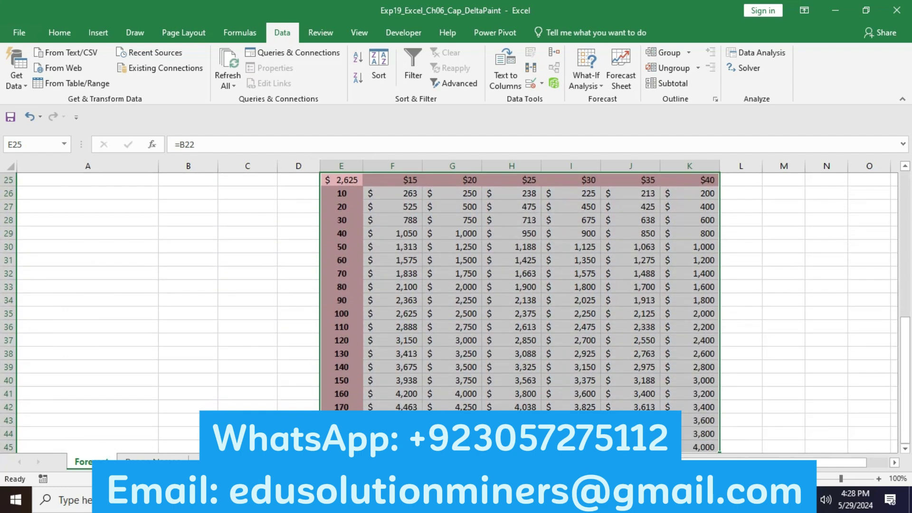
key("alt+Tab")
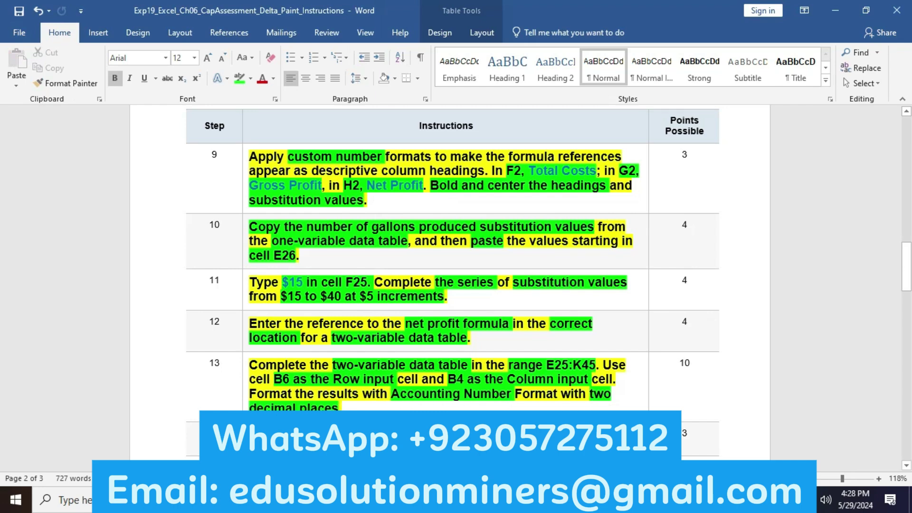
key("alt+Tab")
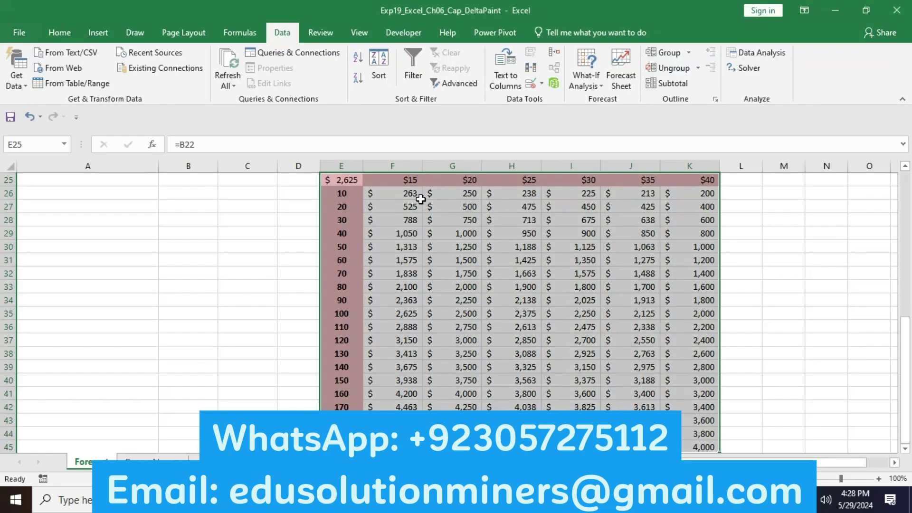
left_click_drag(406, 196, 688, 394)
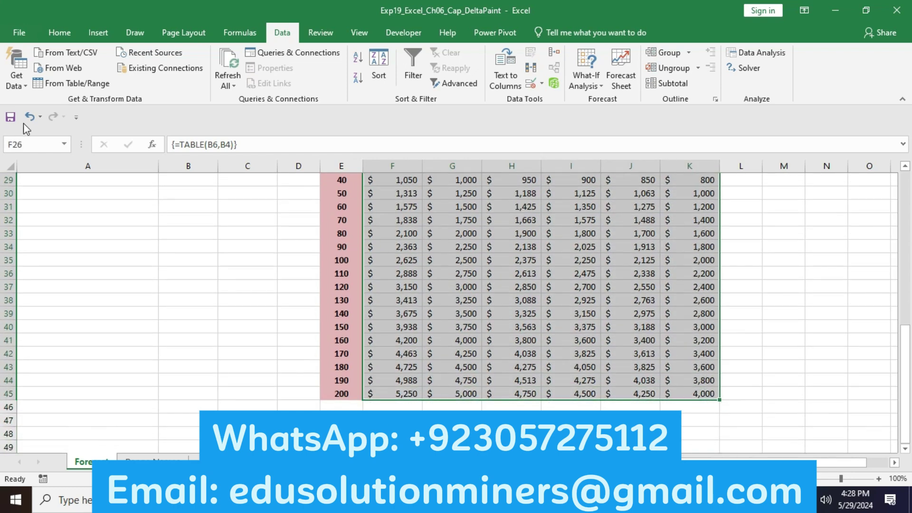
left_click(61, 34)
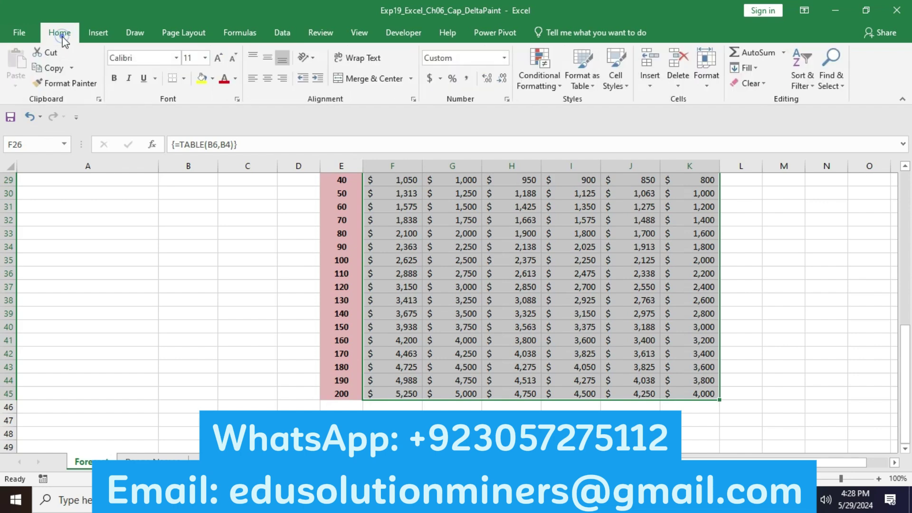
left_click(429, 79)
scroll(427, 238, "up", 4)
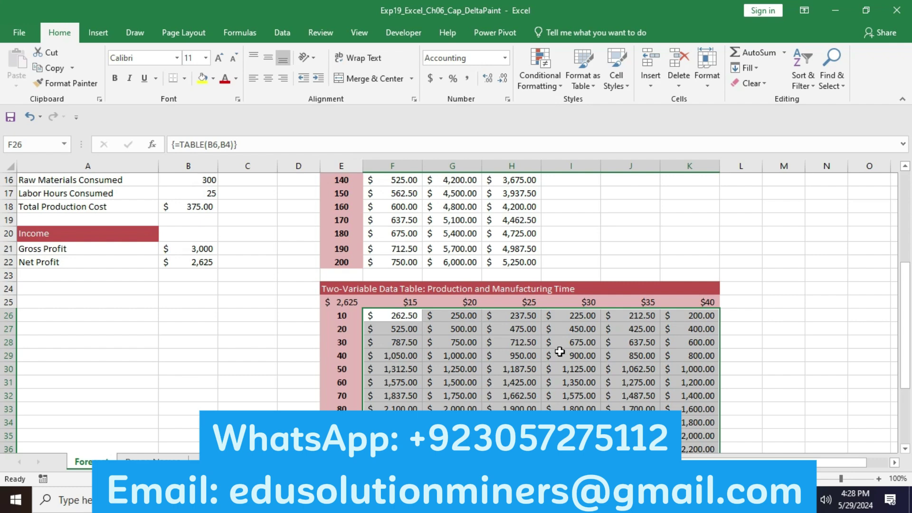
left_click_drag(905, 338, 899, 415)
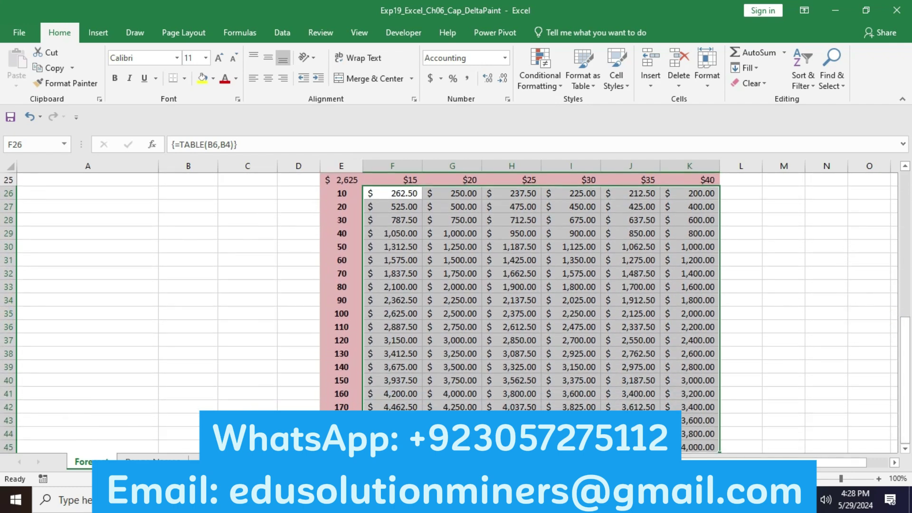
Switch to Word and make the text of instruction 14 bold, size 12, with yellow highlighting
key("alt+Tab")
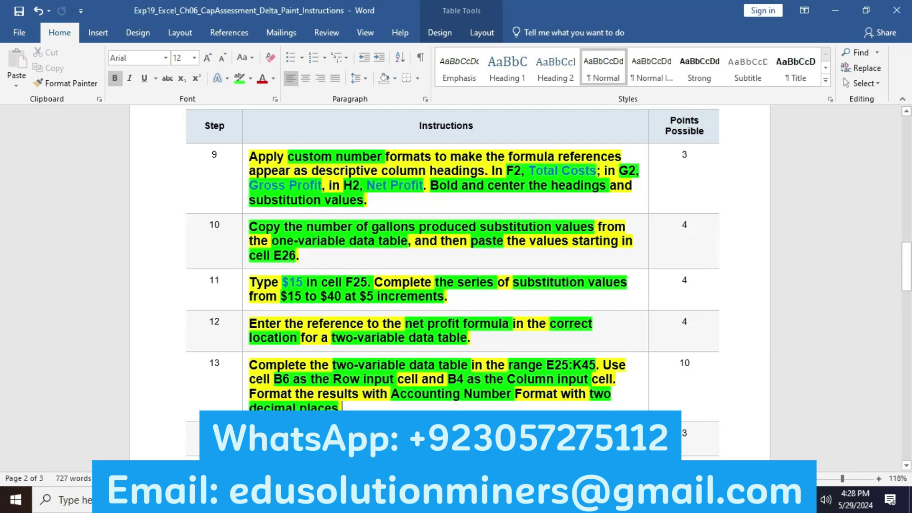
left_click(245, 431)
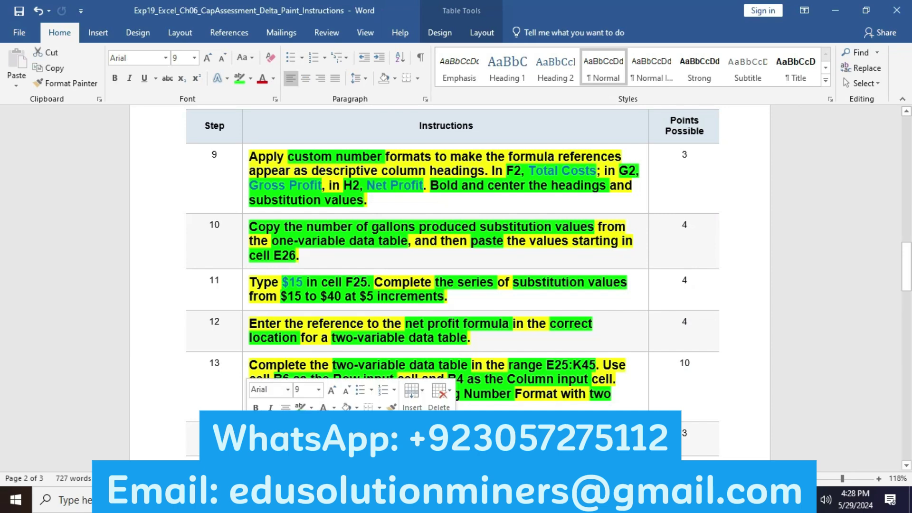
left_click(252, 411)
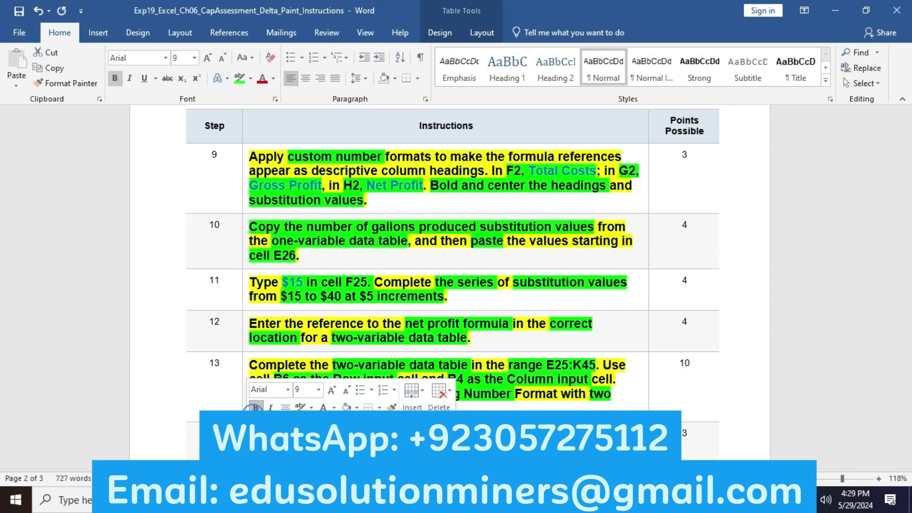
left_click(332, 390)
left_click(332, 390)
left_click(332, 390)
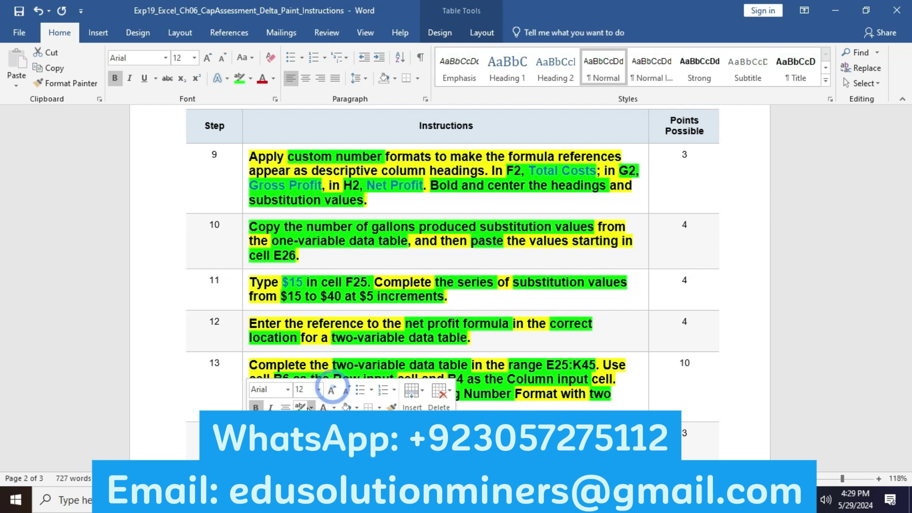
left_click(311, 406)
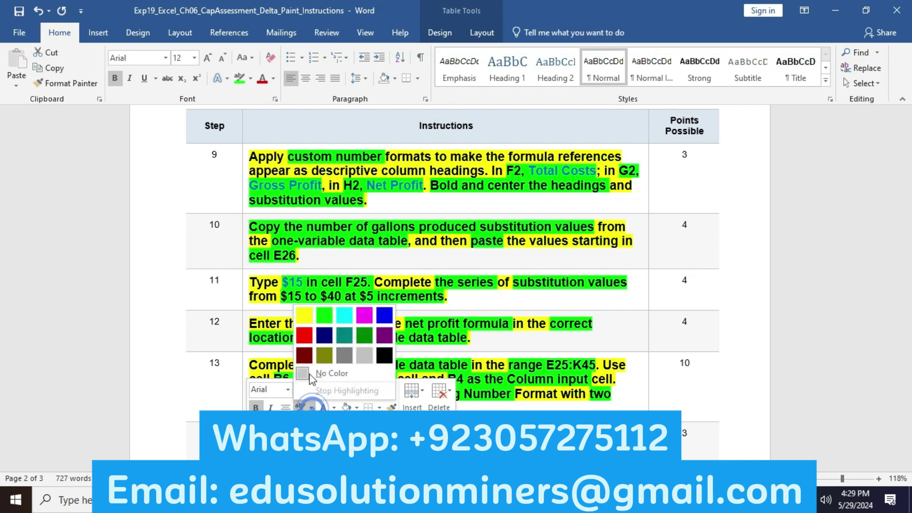
left_click(304, 315)
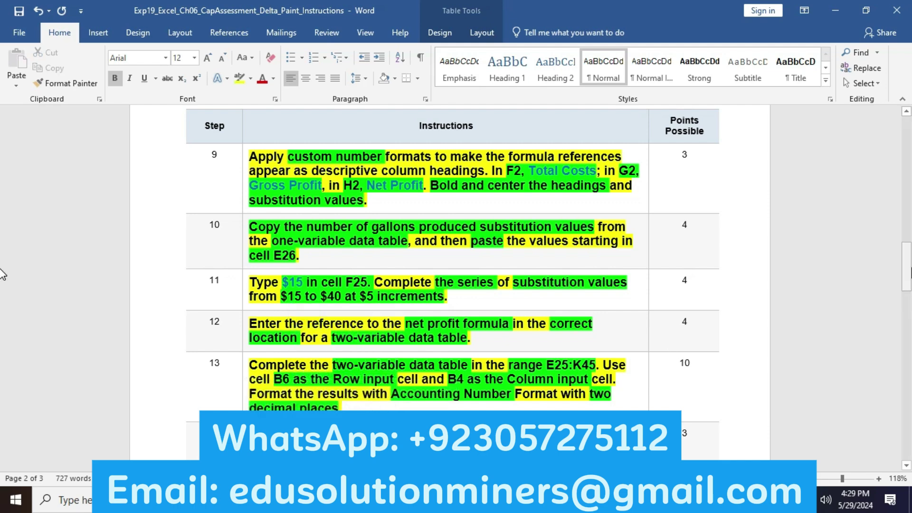
Highlight "custom number format" and "descriptive column heading Wages" in instruction 14 in green
left_click_drag(908, 275, 908, 308)
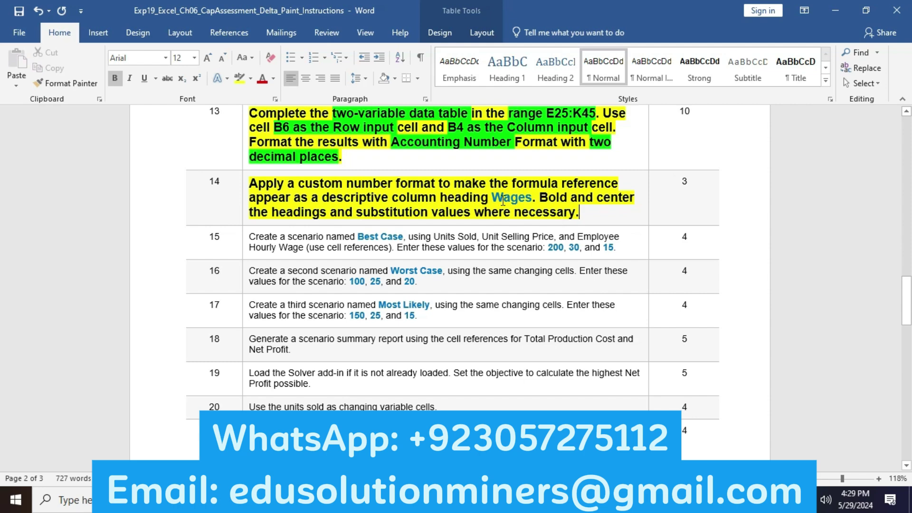
left_click_drag(299, 184, 435, 185)
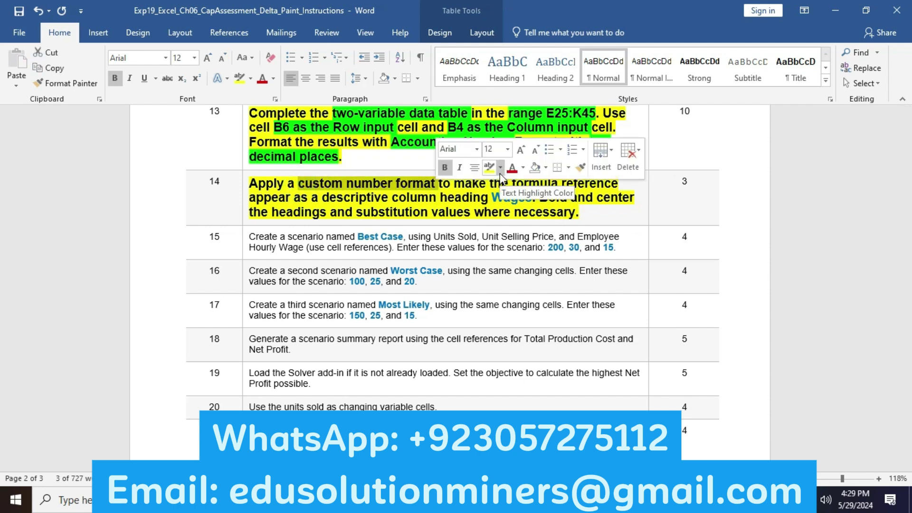
left_click(500, 168)
left_click(512, 182)
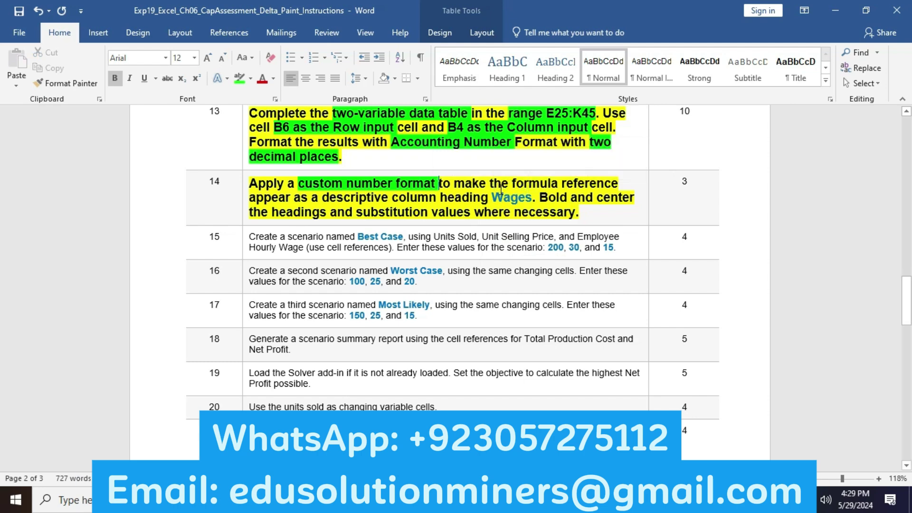
left_click(499, 187)
left_click_drag(388, 197, 512, 198)
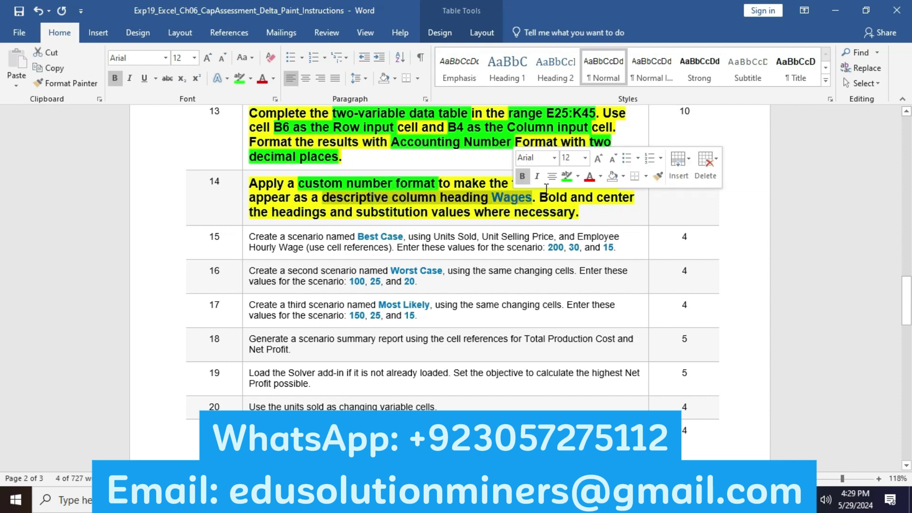
left_click(567, 176)
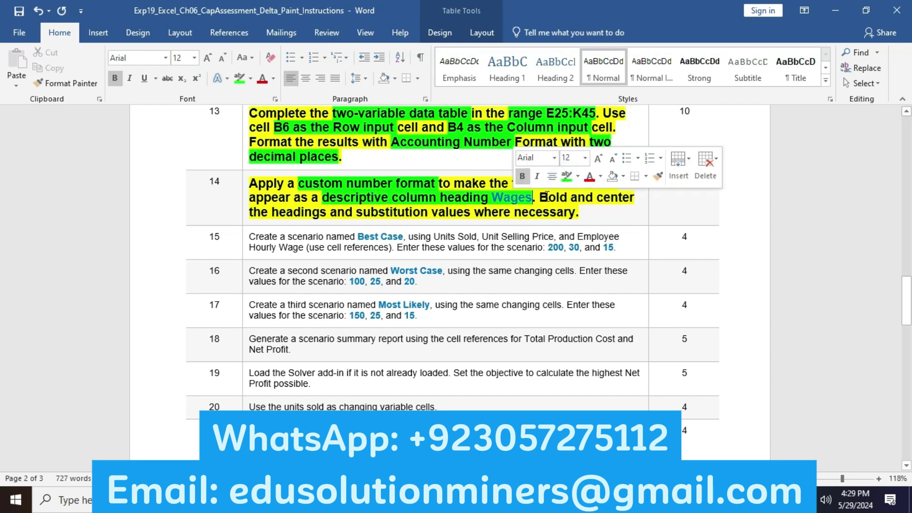
Highlight "Bold and center" and "headings and substitution values" in instruction 14 in green
left_click_drag(539, 197, 624, 203)
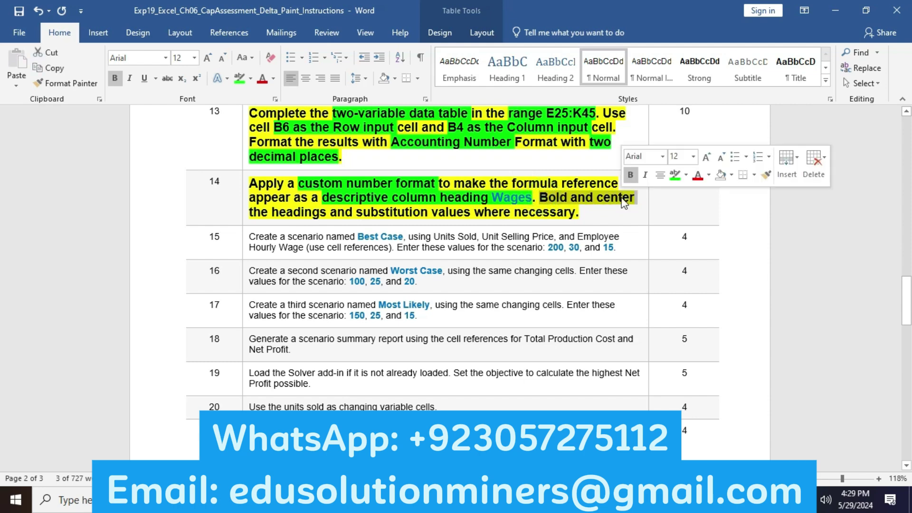
left_click(668, 176)
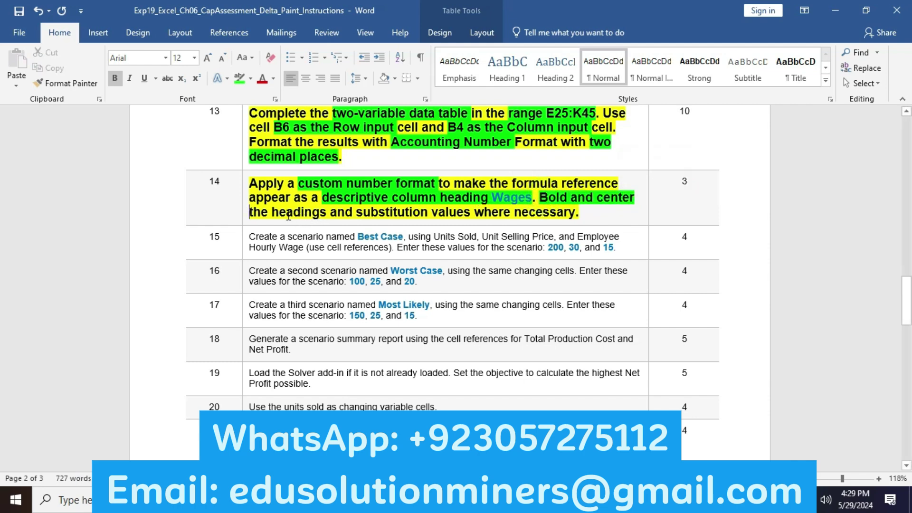
left_click_drag(272, 210, 474, 212)
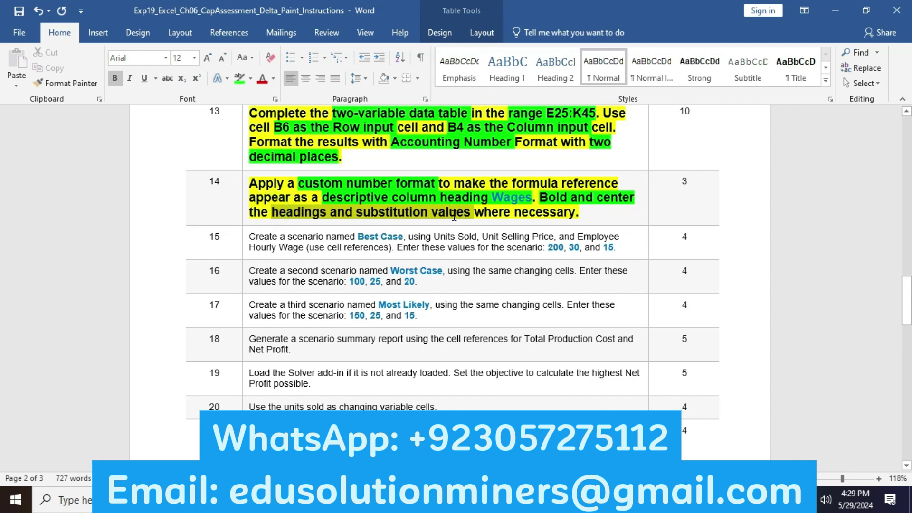
left_click(507, 190)
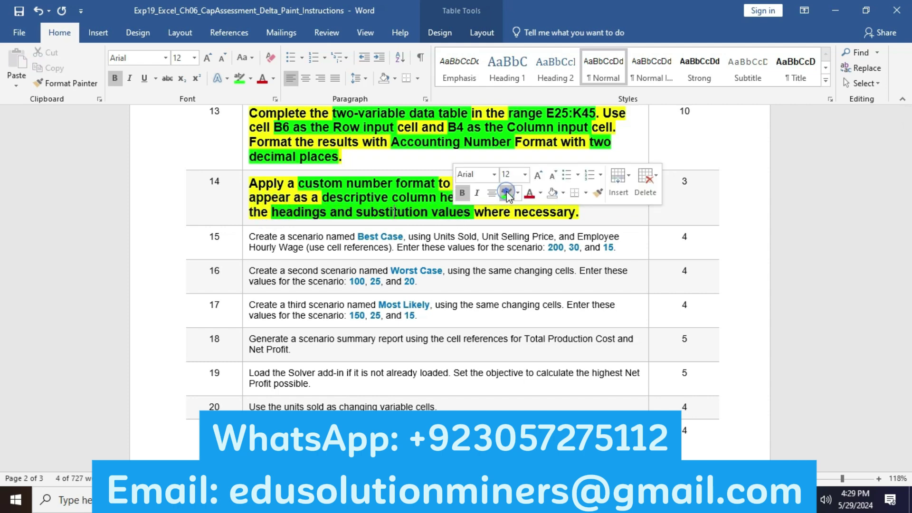
left_click(512, 224)
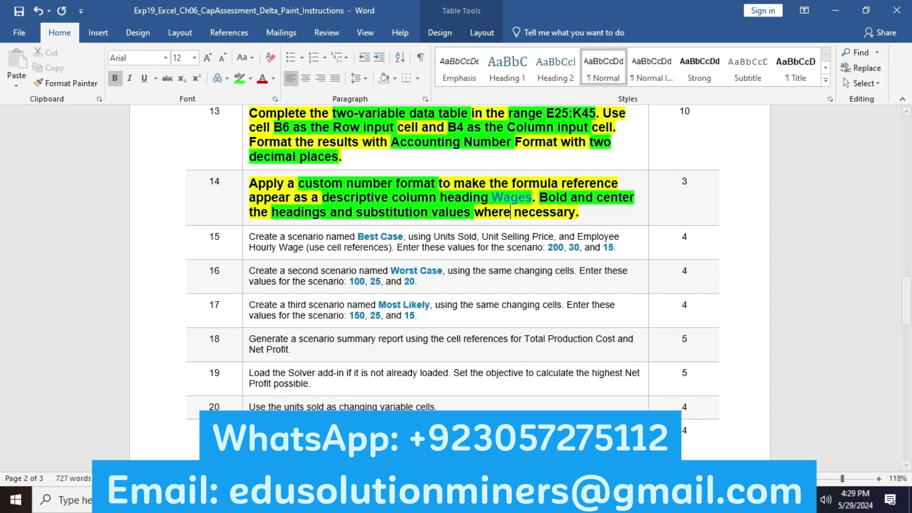
Switch to Excel and apply the custom number format "Wages" in quotation marks to cell E25
key("alt+Tab")
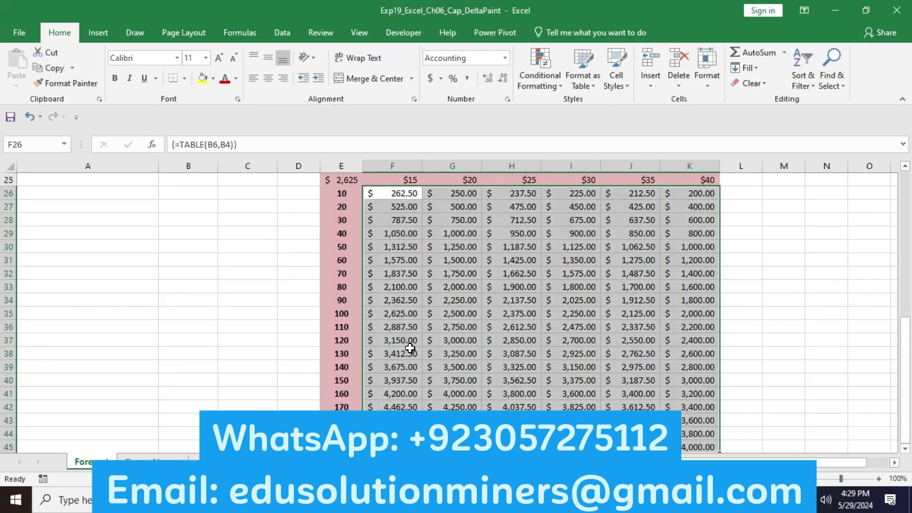
left_click(350, 181)
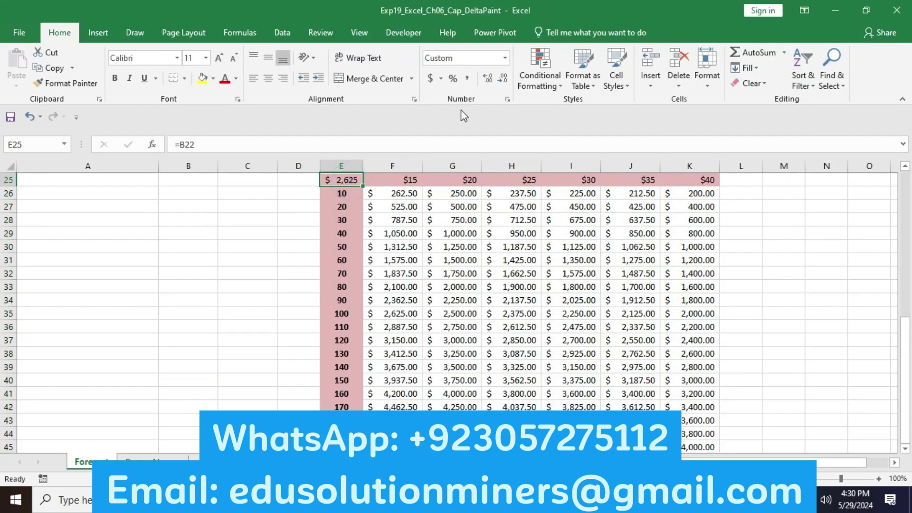
left_click(508, 99)
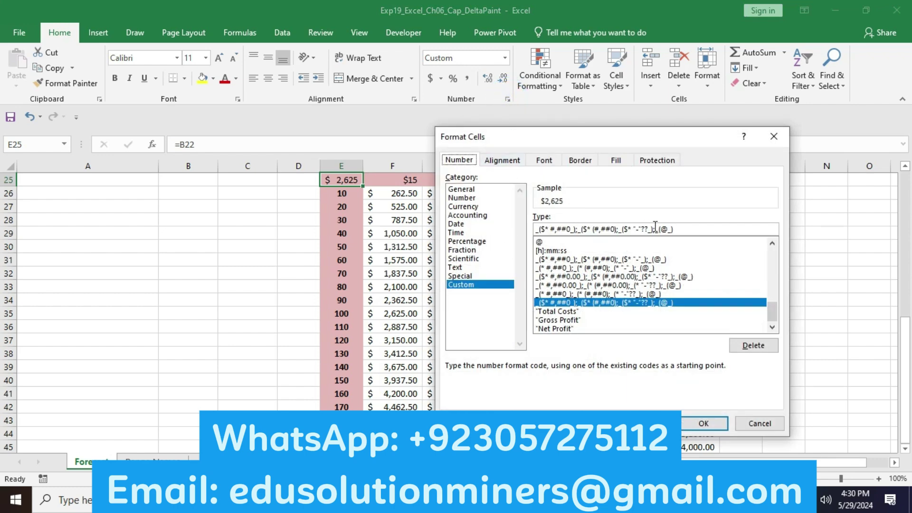
left_click_drag(690, 228, 539, 232)
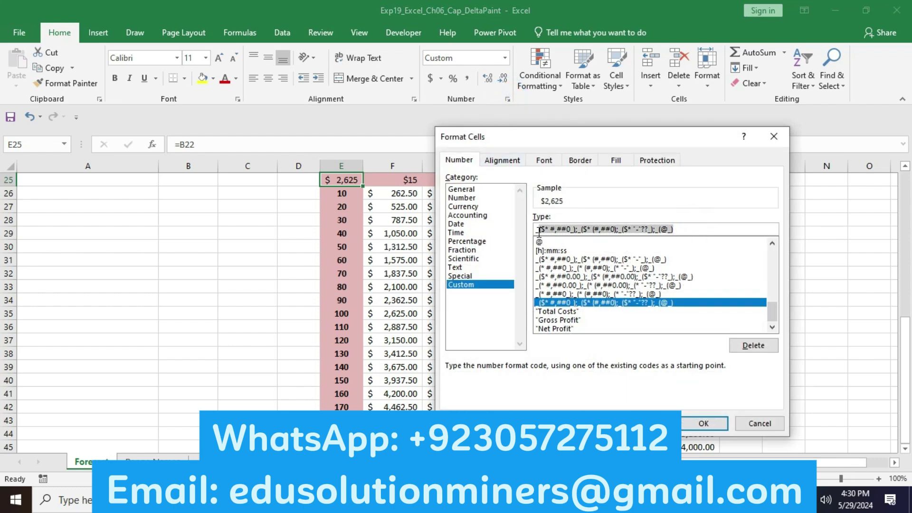
key("BackSpace")
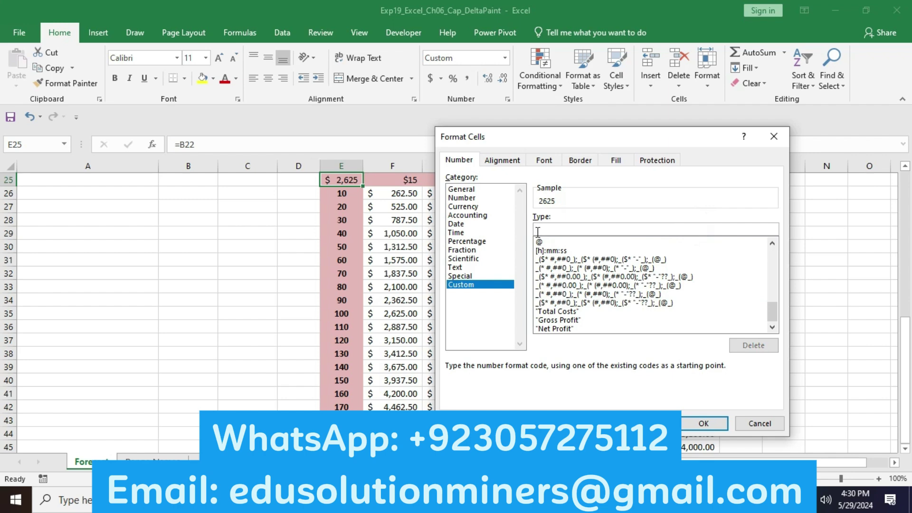
type("\"Wages\"")
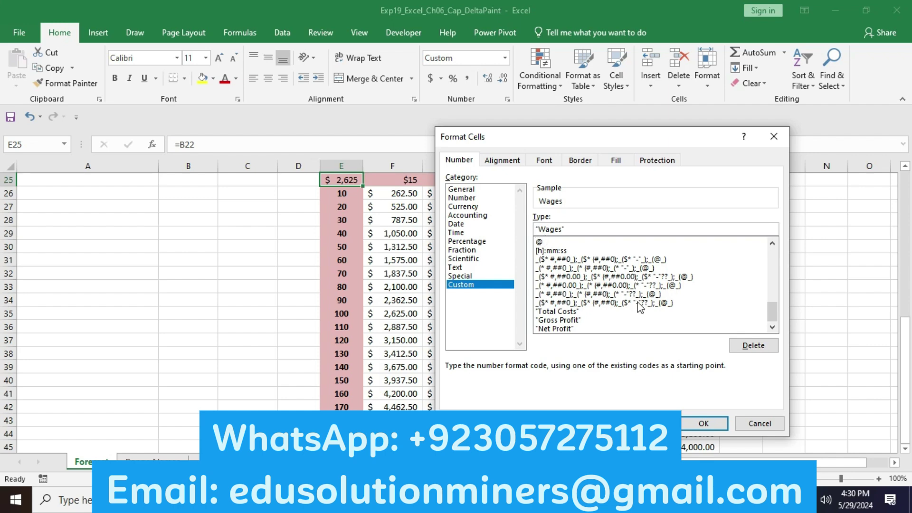
left_click(704, 424)
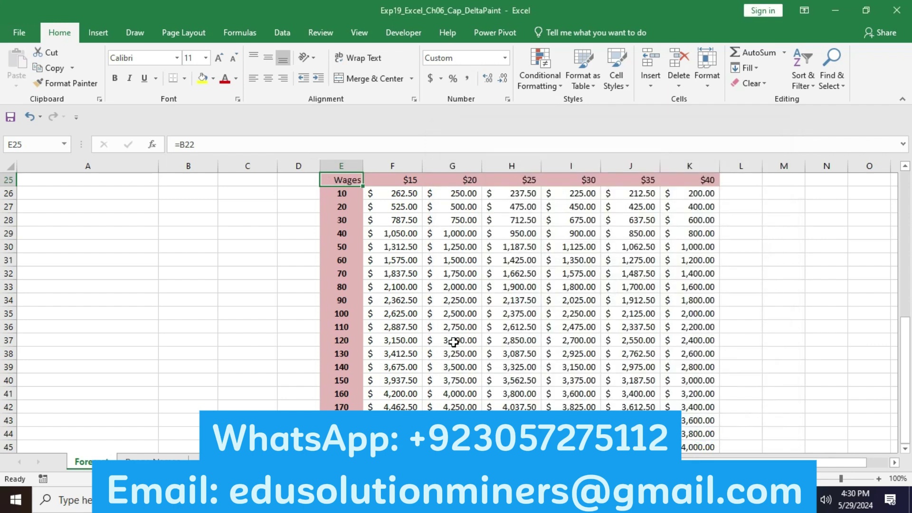
Recheck instruction 14 in Word, then bold and center the heading and substitution values in E25:K25 in Excel
key("alt+Tab")
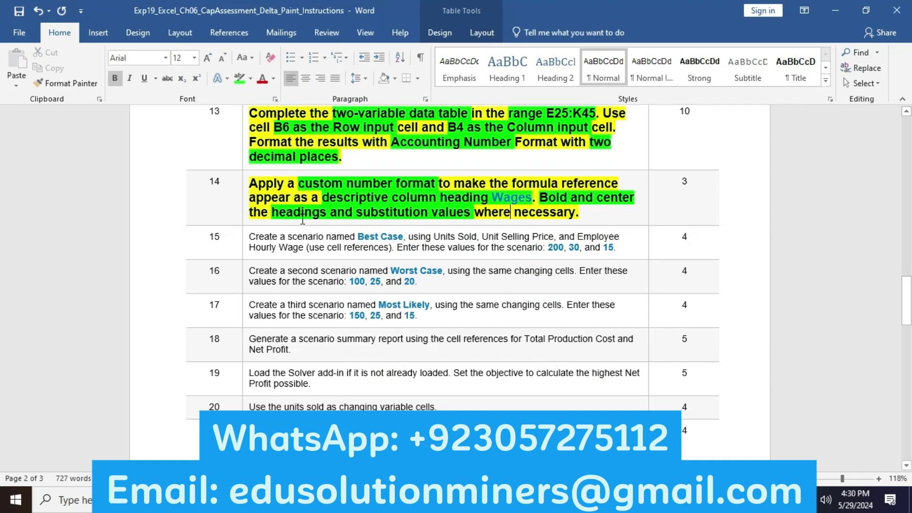
key("alt+Tab")
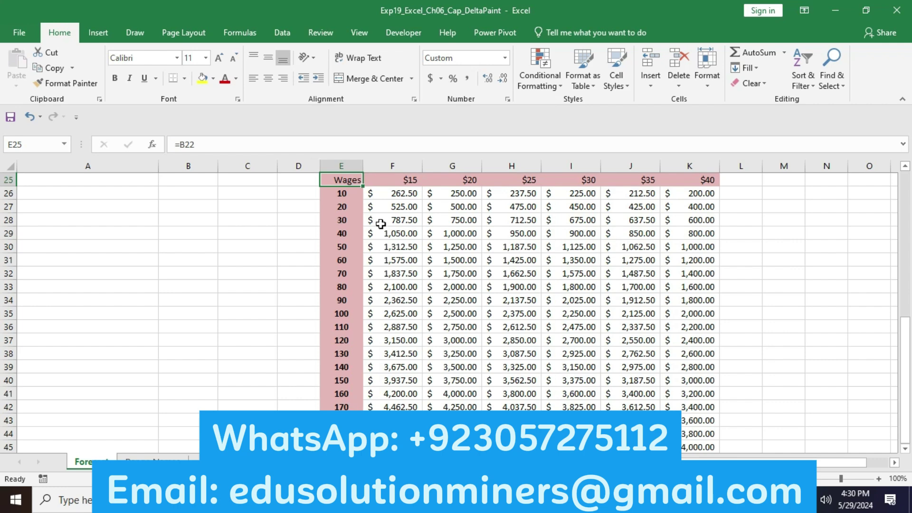
left_click_drag(352, 181, 676, 178)
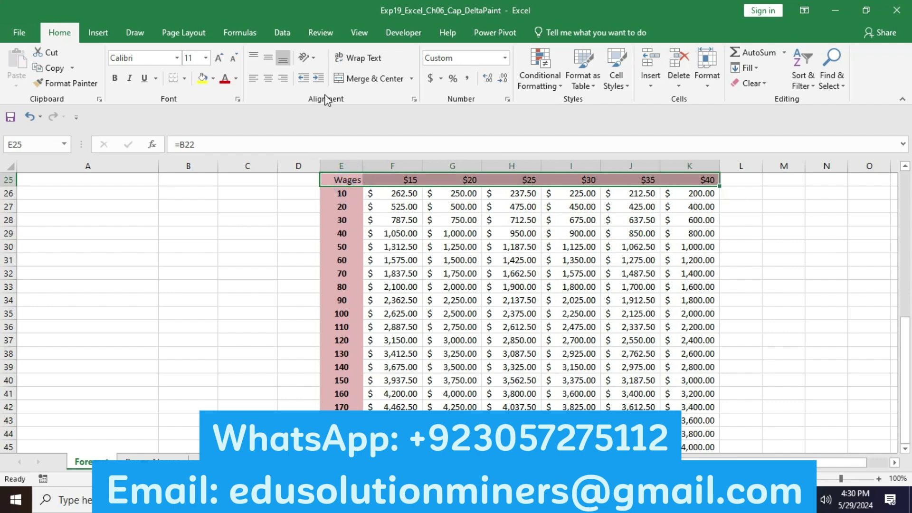
left_click(117, 79)
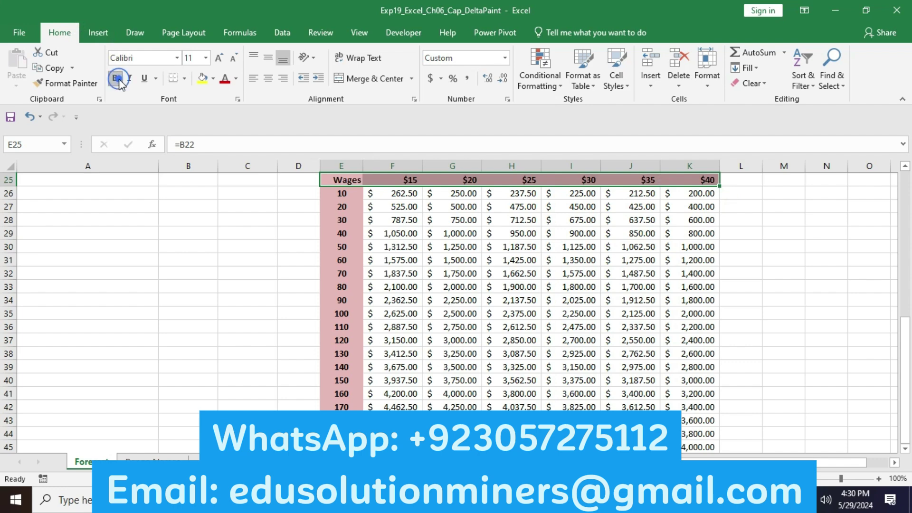
left_click(268, 84)
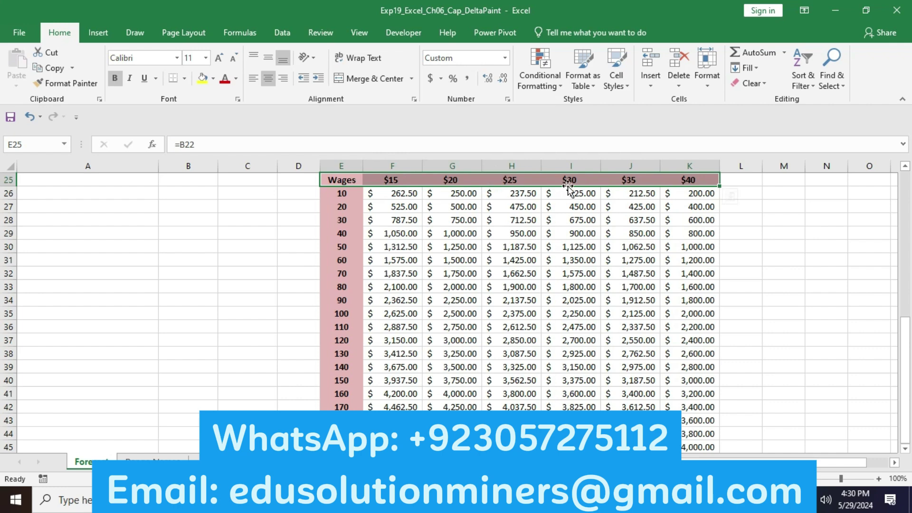
Switch to Word and make instruction 15 bold, 12 pt and highlighted in yellow
left_click(340, 499)
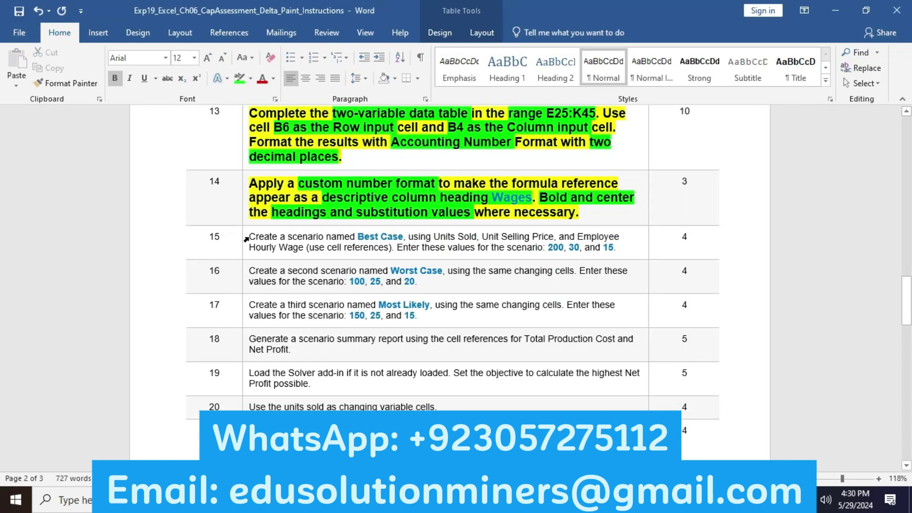
left_click(246, 238)
left_click(258, 216)
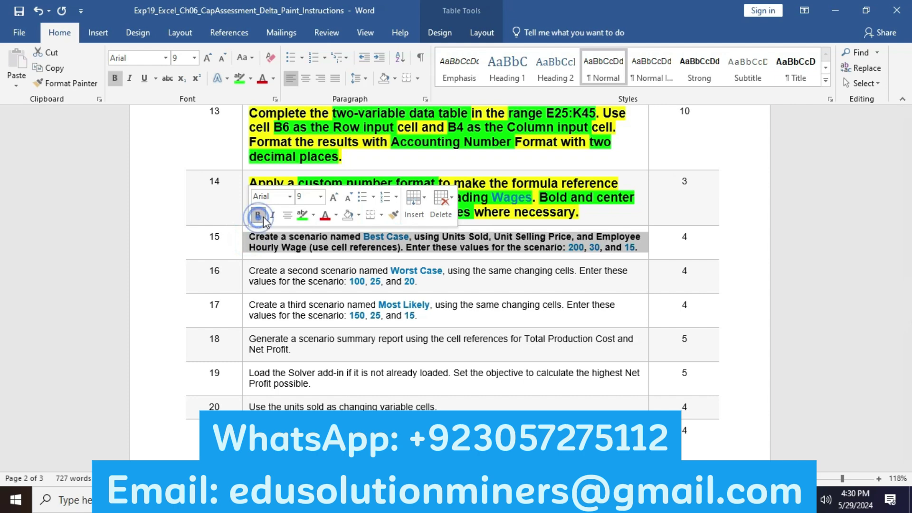
left_click(333, 199)
left_click(333, 199)
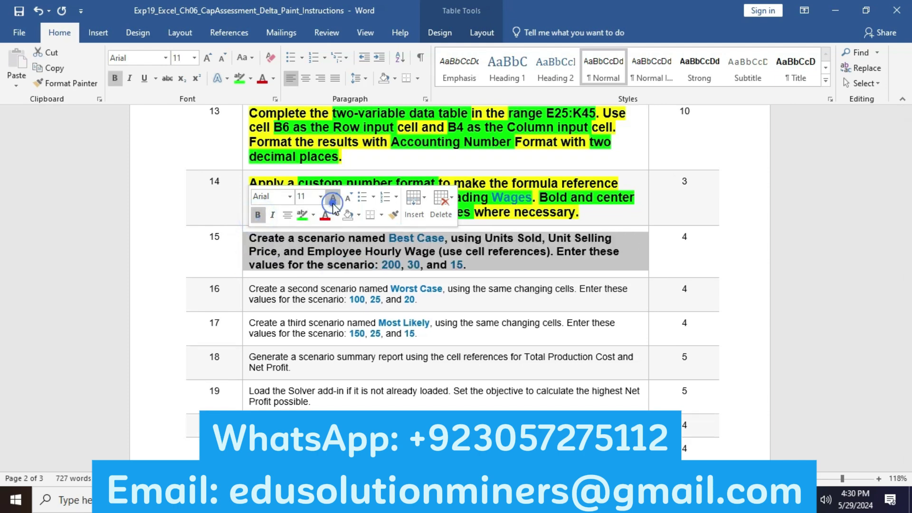
left_click(333, 201)
left_click(313, 216)
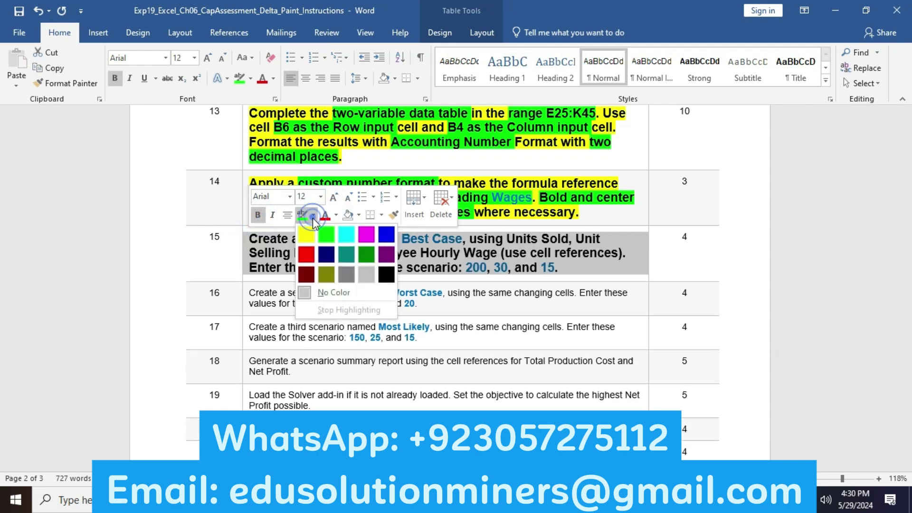
left_click(306, 235)
left_click(303, 250)
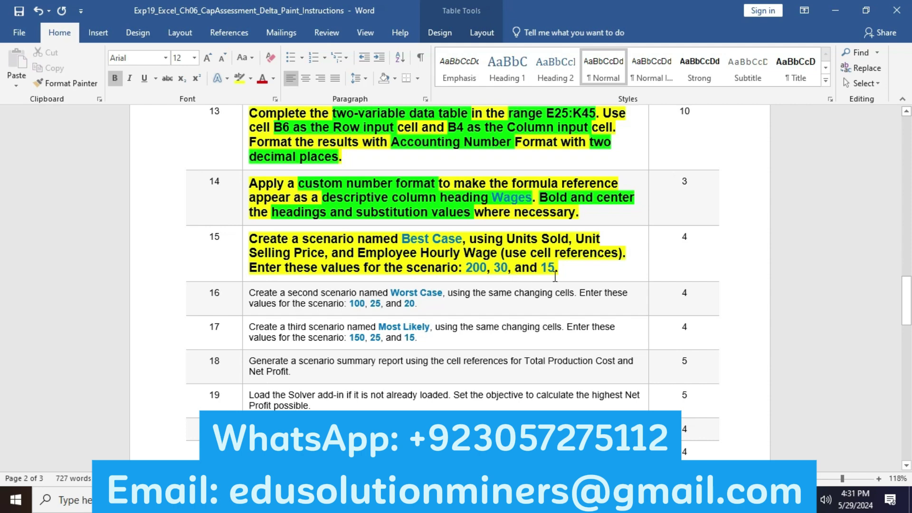
Highlight "scenario" and "Best Case" in instruction 15 in green
double_click(304, 237)
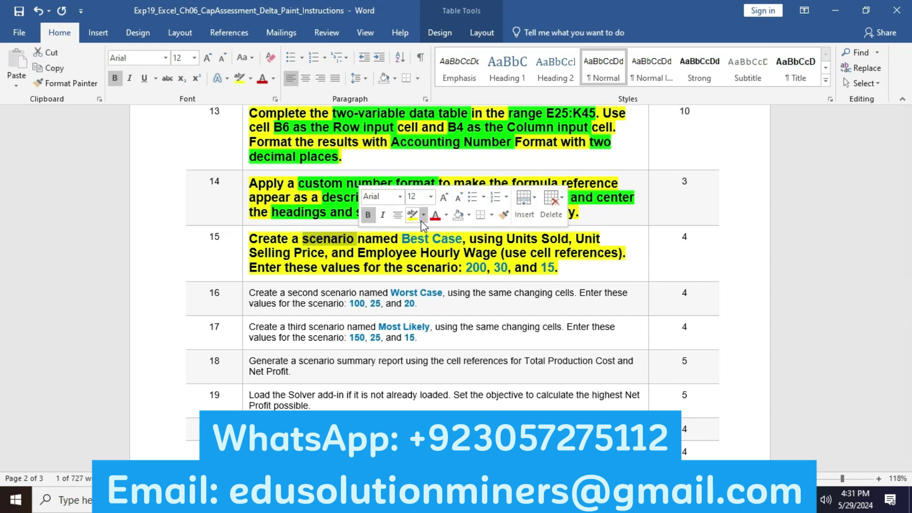
left_click(422, 219)
left_click(434, 230)
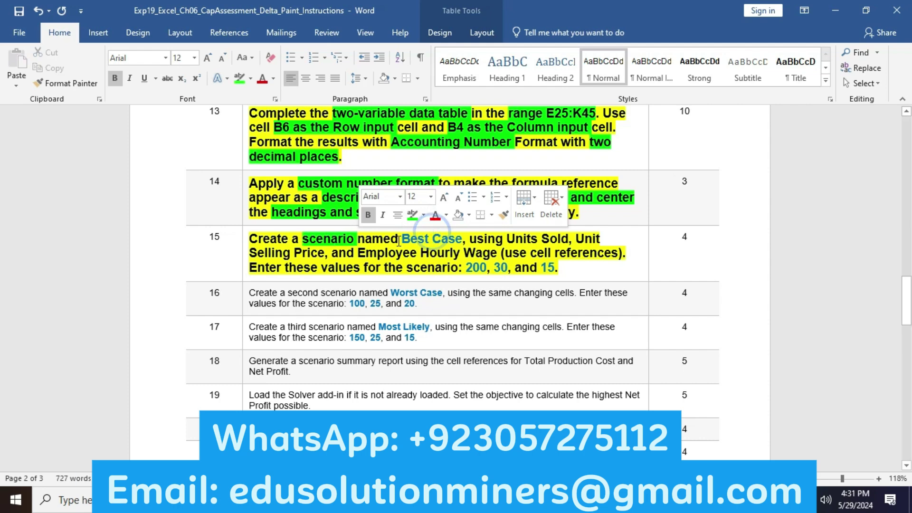
left_click_drag(401, 239, 459, 239)
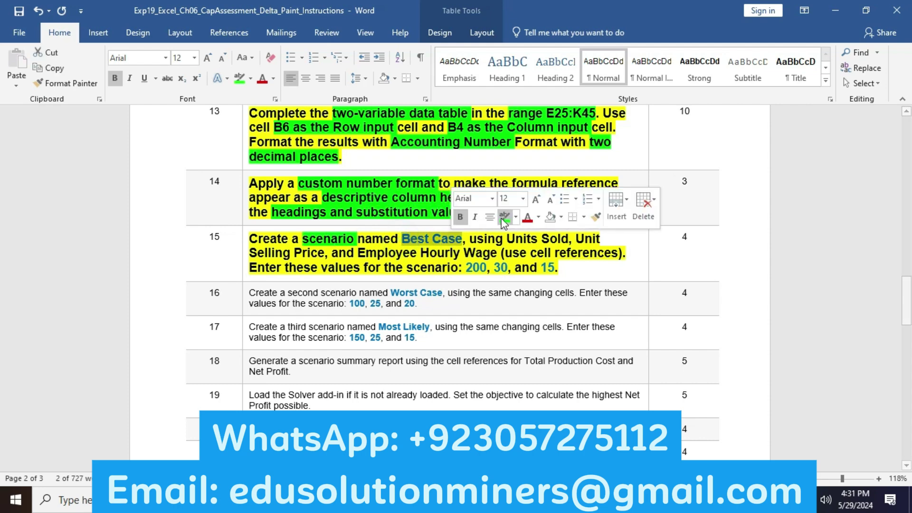
left_click(504, 217)
key("Right")
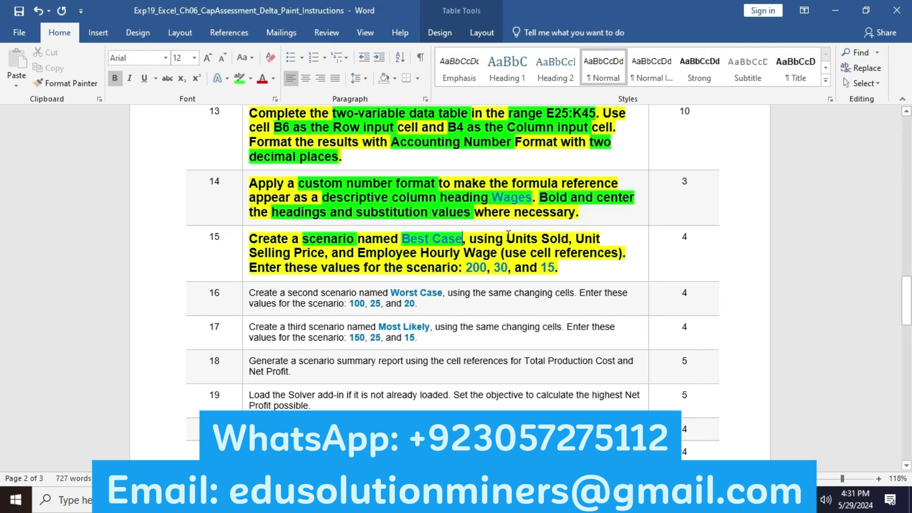
Highlight "Units Sold, Unit Selling Price, and Employee Hourly Wage" and the values "200, 30, and 15" in instruction 15 in green
left_click_drag(508, 236, 480, 255)
left_click(533, 232)
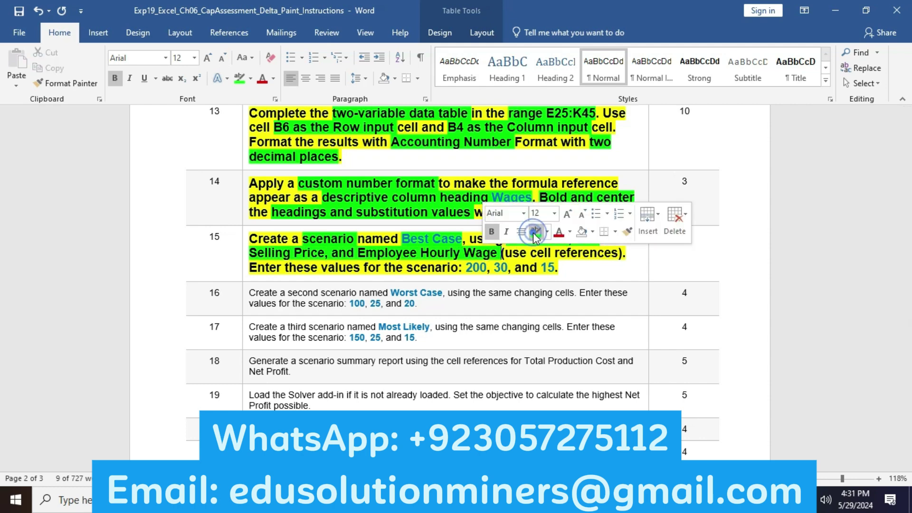
left_click_drag(465, 267, 554, 267)
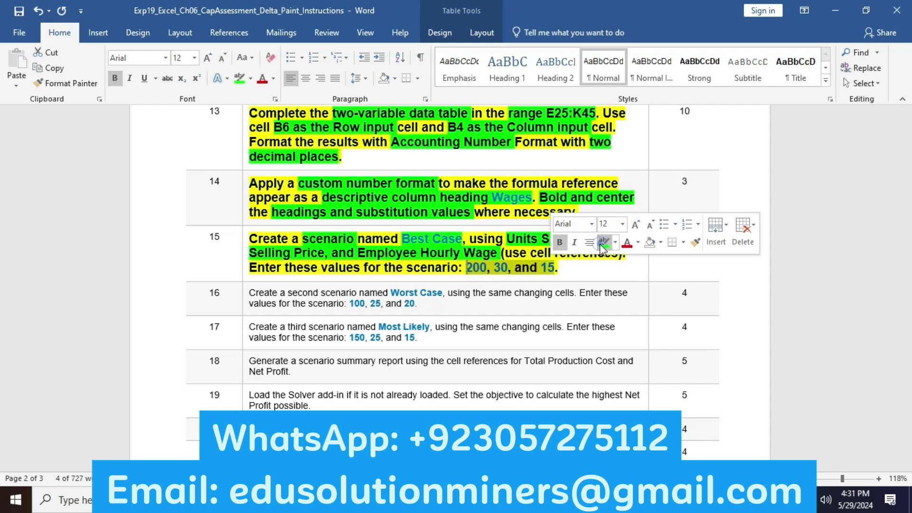
left_click(603, 243)
left_click(593, 267)
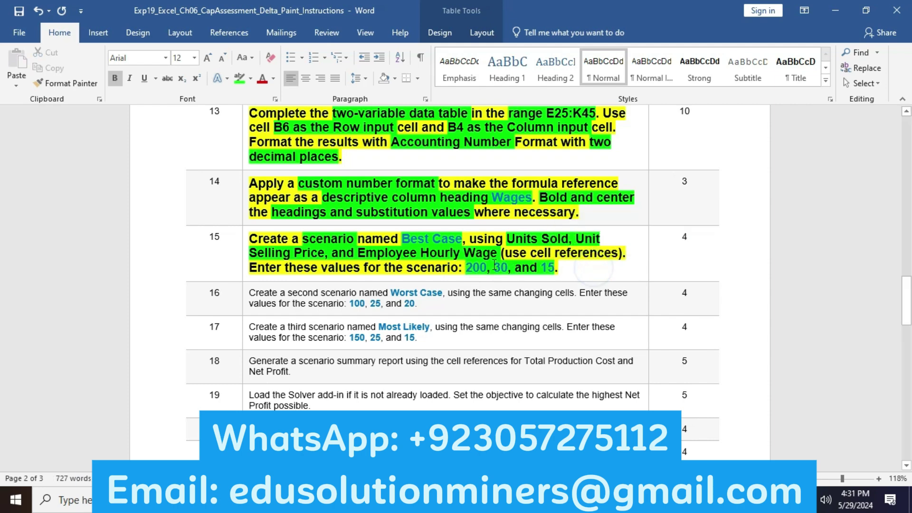
Switch to Excel and add a what-if scenario named "Best Case" in the Scenario Manager
key("alt+Tab")
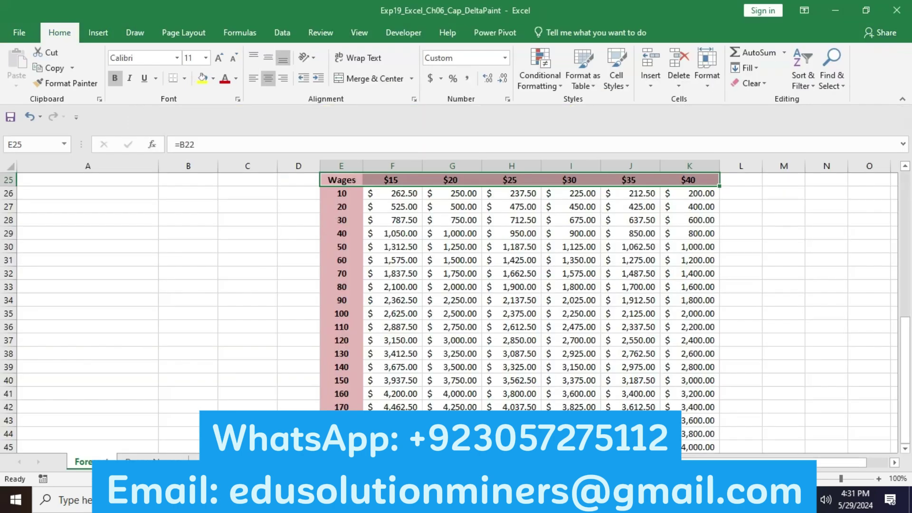
left_click_drag(905, 355, 909, 214)
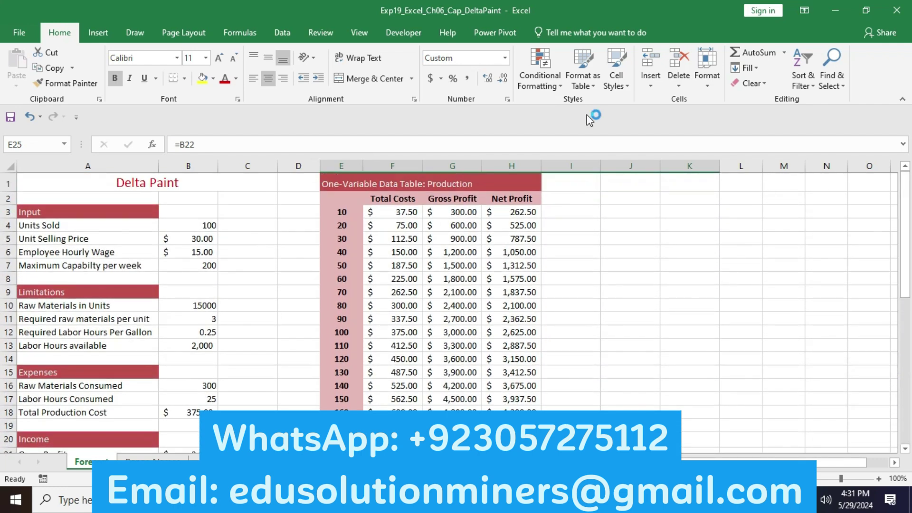
left_click(281, 33)
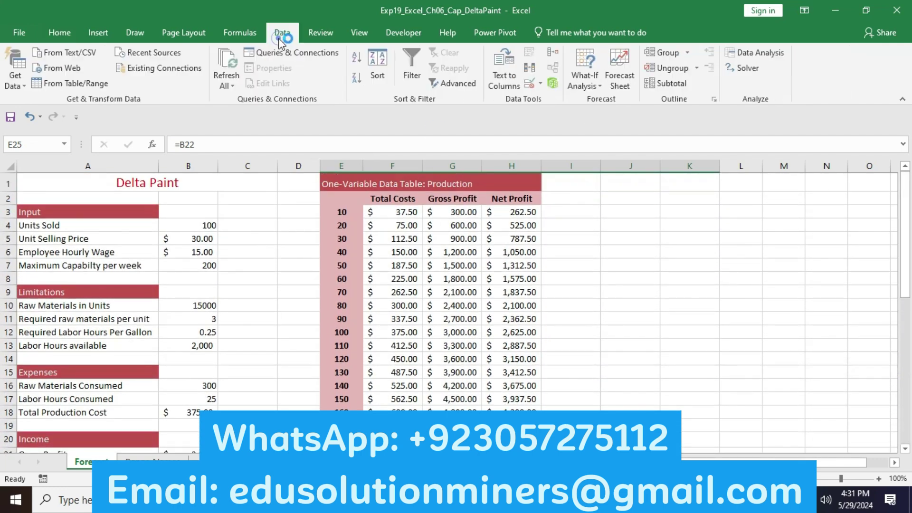
left_click(585, 83)
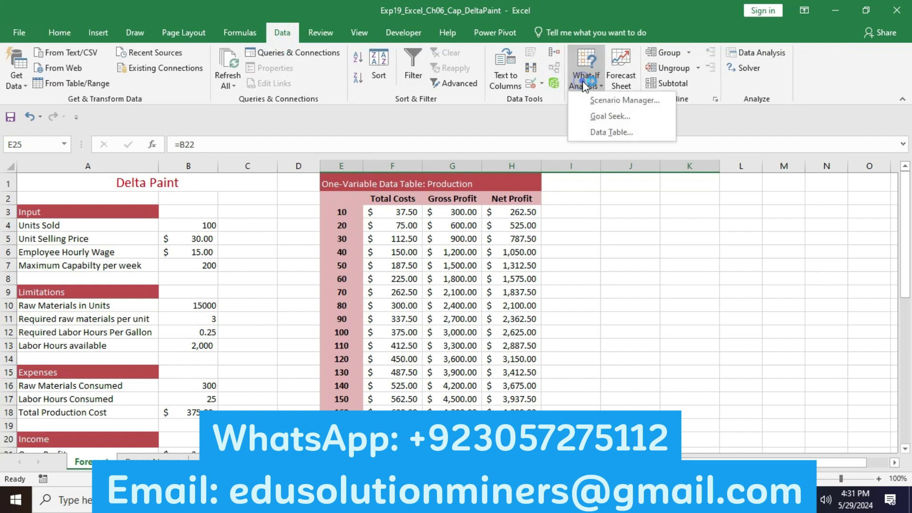
left_click(597, 101)
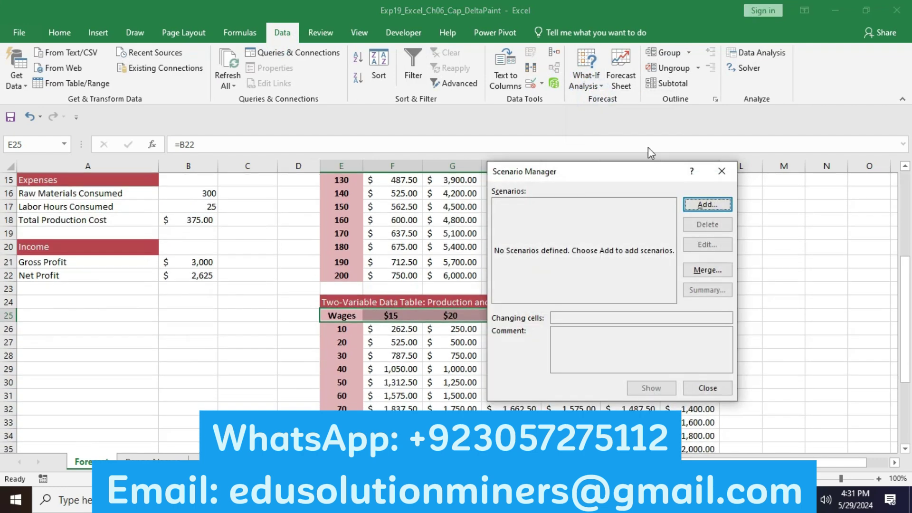
left_click(695, 205)
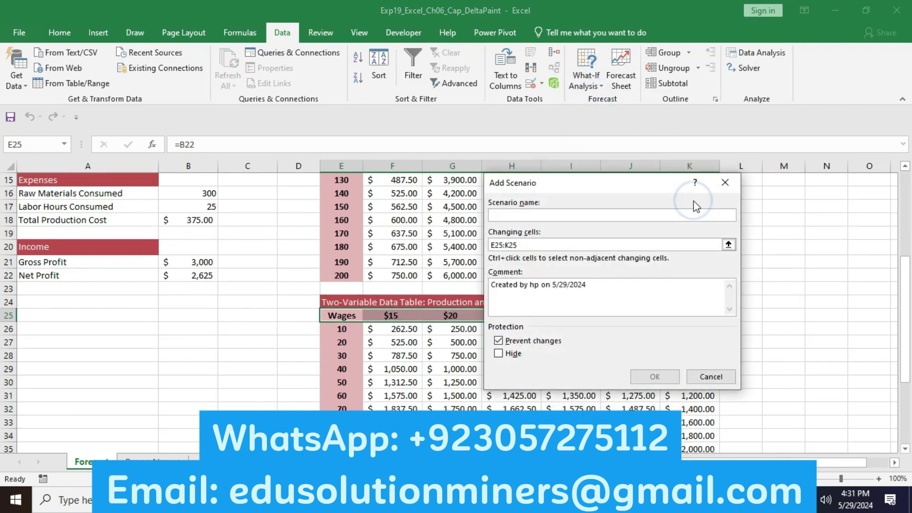
type("Best Case")
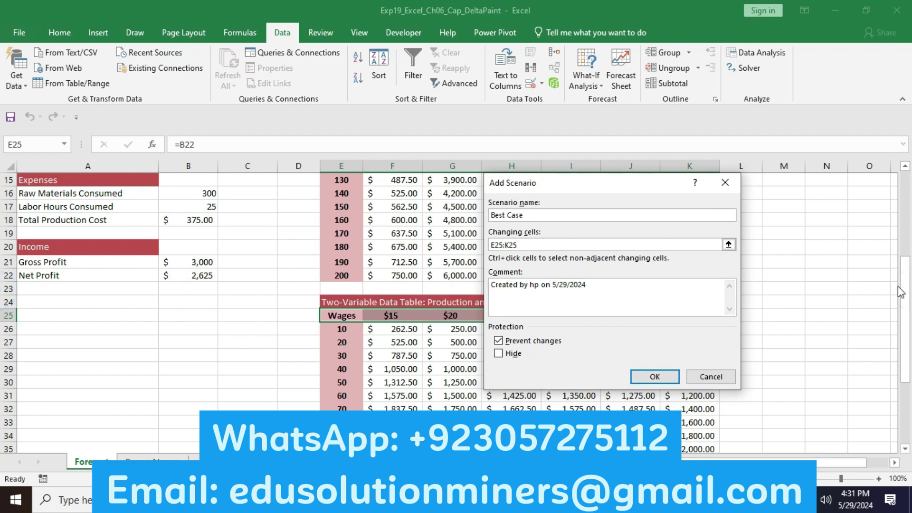
Replace the Best Case scenario's changing cells with the Units Sold, Unit Selling Price and Employee Hourly Wage cells, B4:B6
left_click(562, 245)
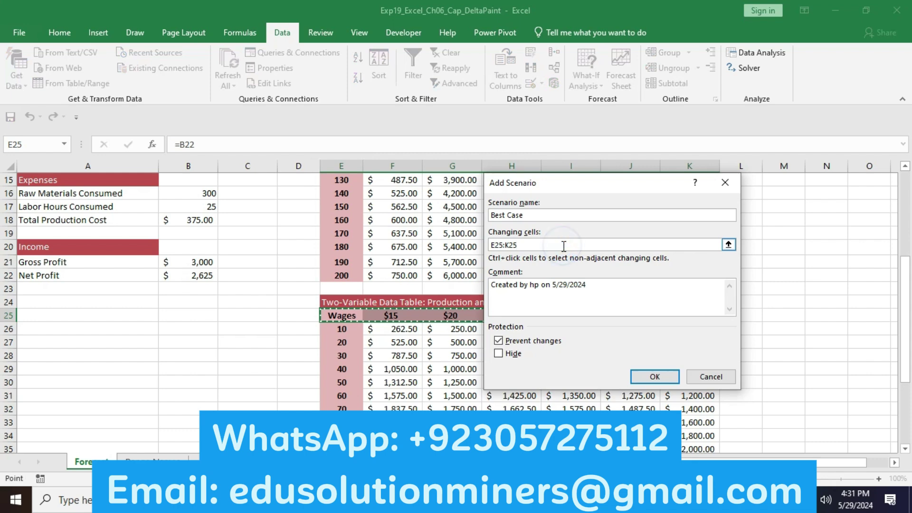
key("BackSpace")
key("BackSpace")
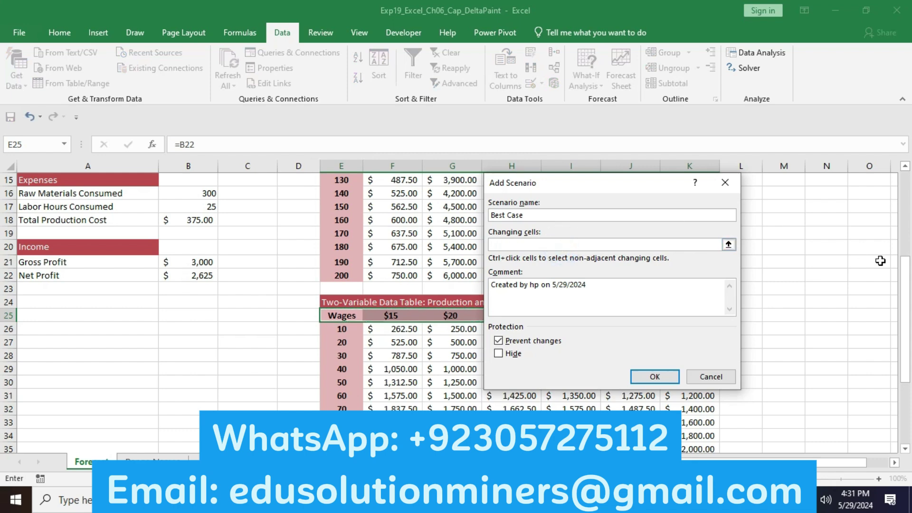
left_click_drag(902, 272, 903, 189)
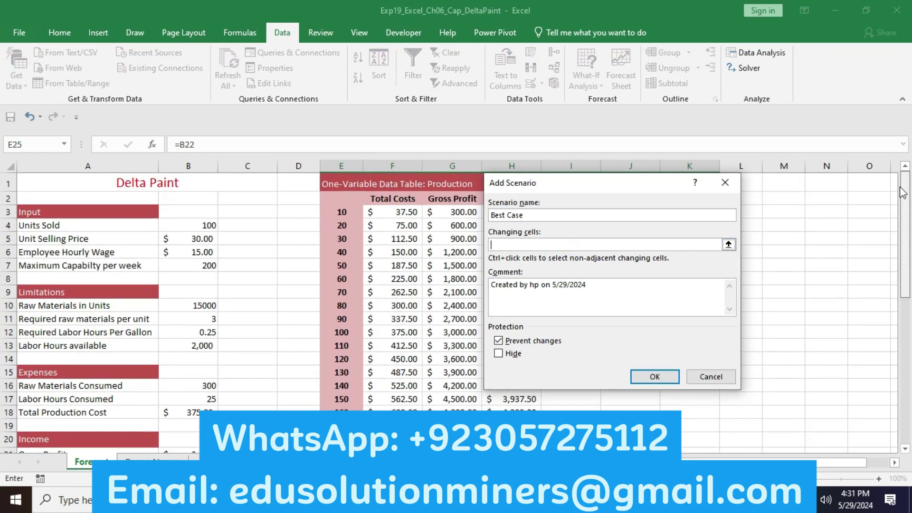
left_click_drag(200, 226, 197, 248)
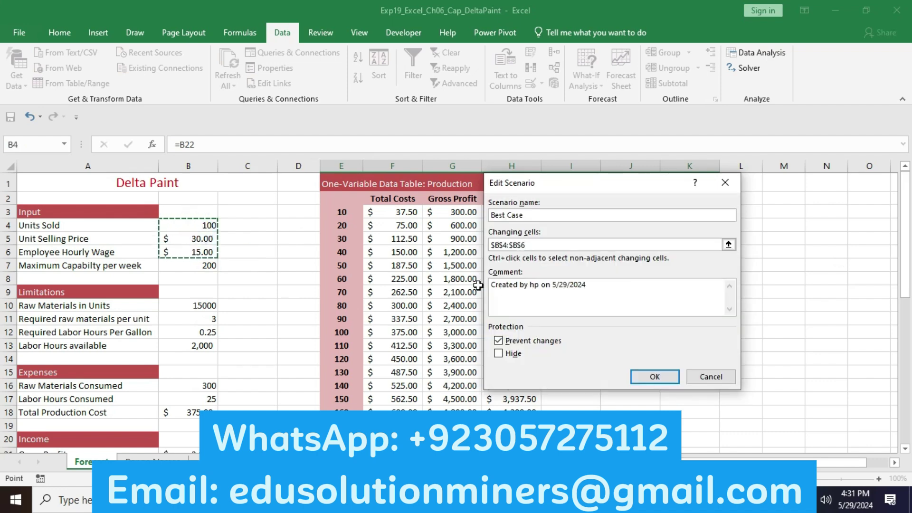
Recheck instruction 15 in Word, then set Best Case's B4 value to 200 in Excel, keep 30 and 15, and start adding another scenario
left_click(410, 499)
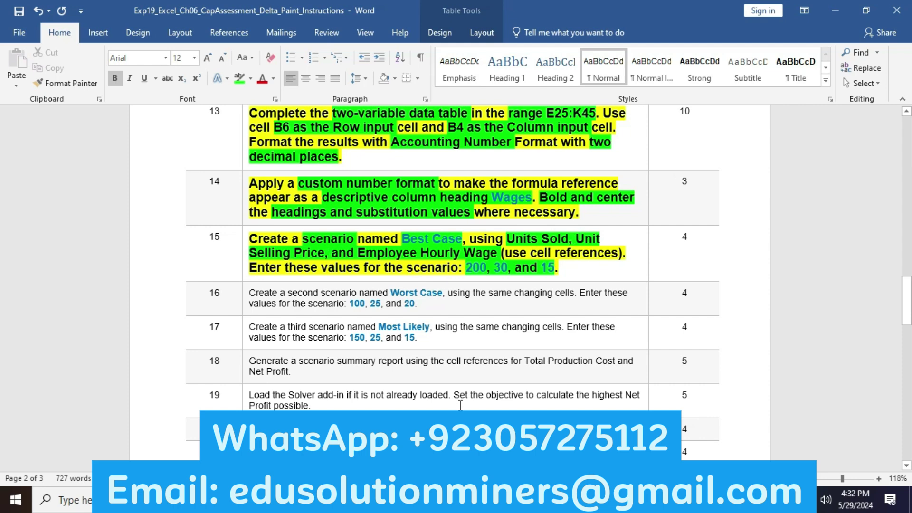
left_click(380, 500)
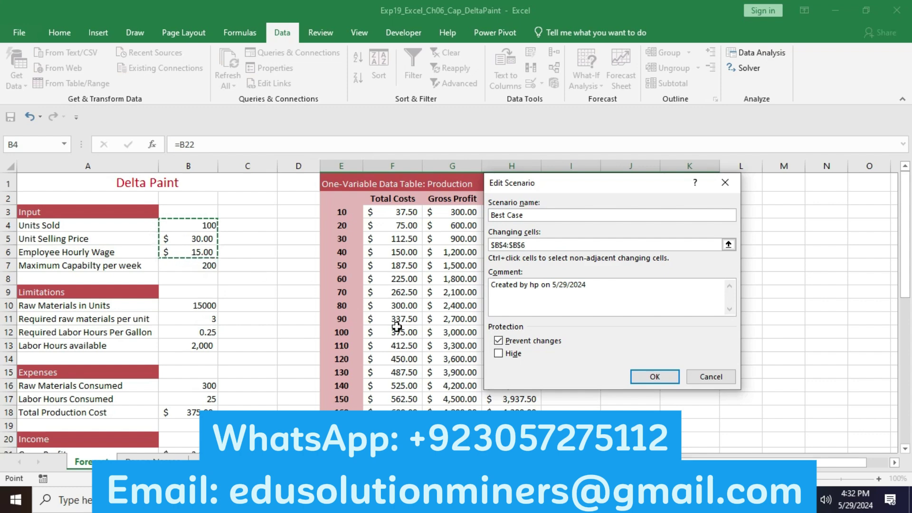
left_click(649, 374)
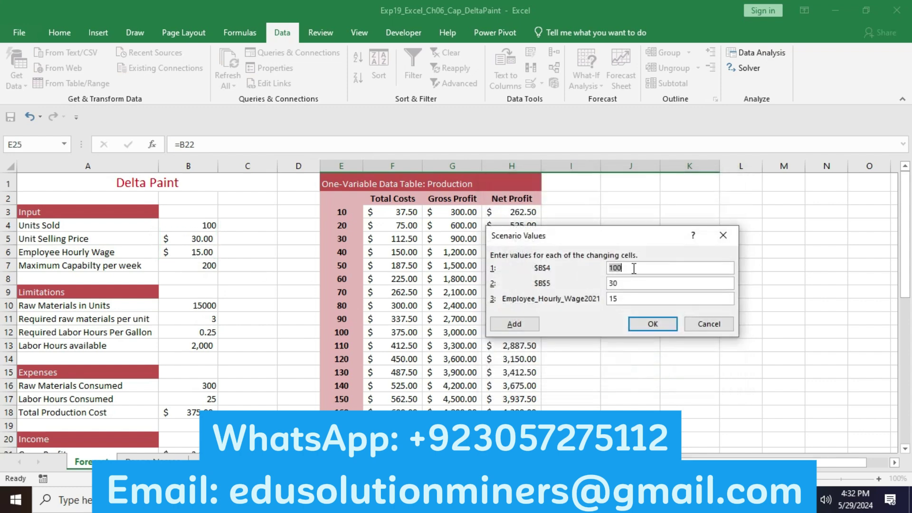
type("200")
key("Tab")
key("Tab")
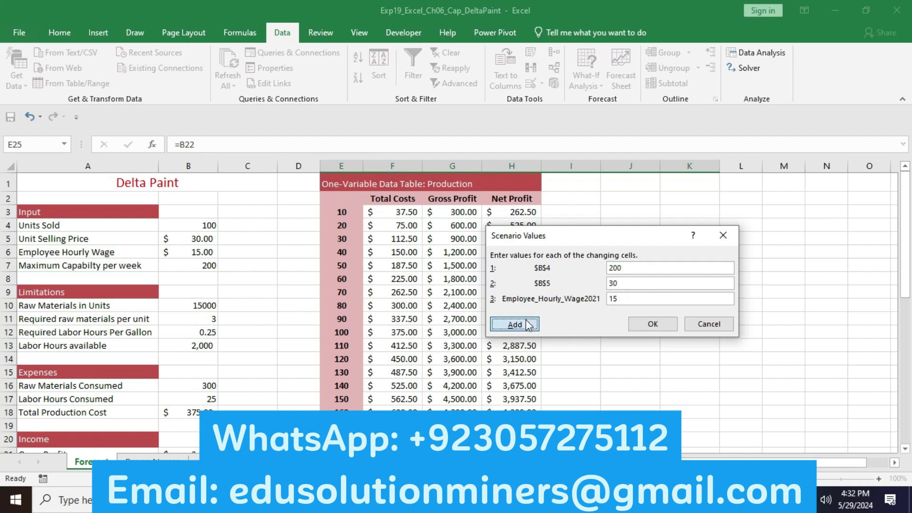
left_click(515, 324)
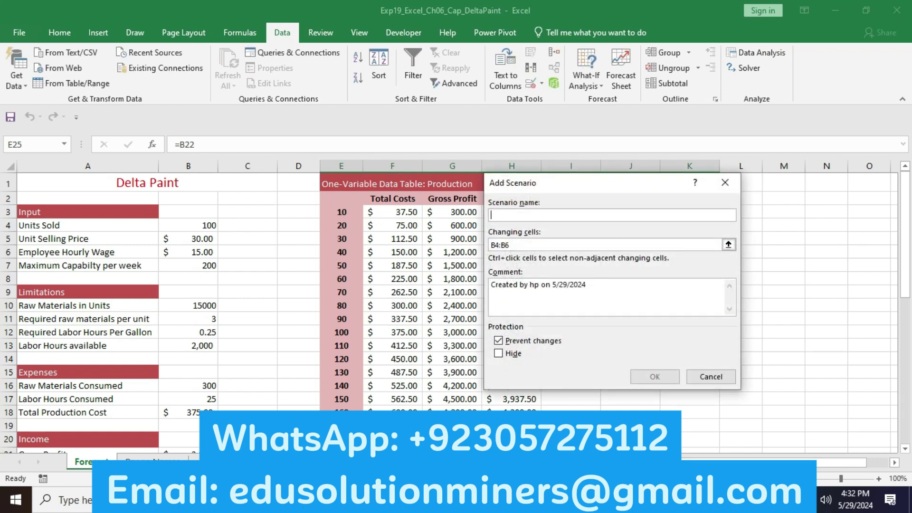
Switch to Word and make instruction 16 bold, 12 pt and highlighted in yellow
key("alt+Tab")
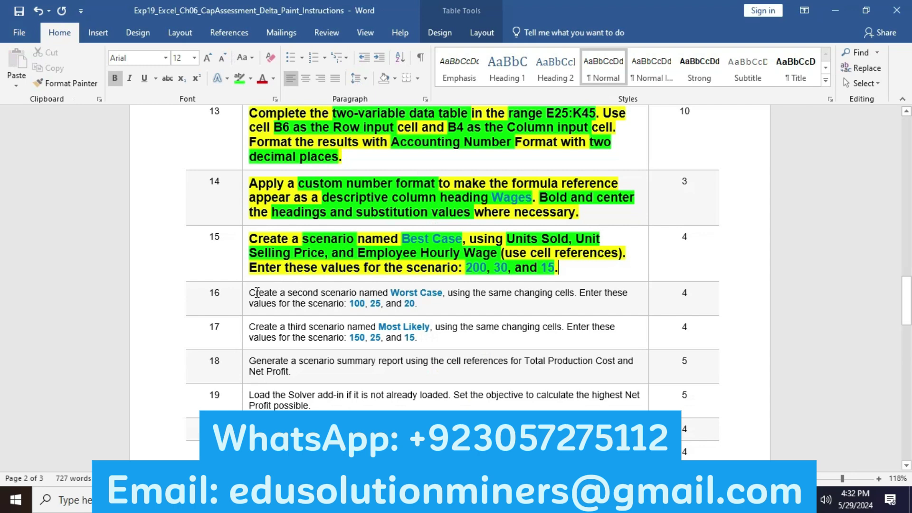
left_click(245, 294)
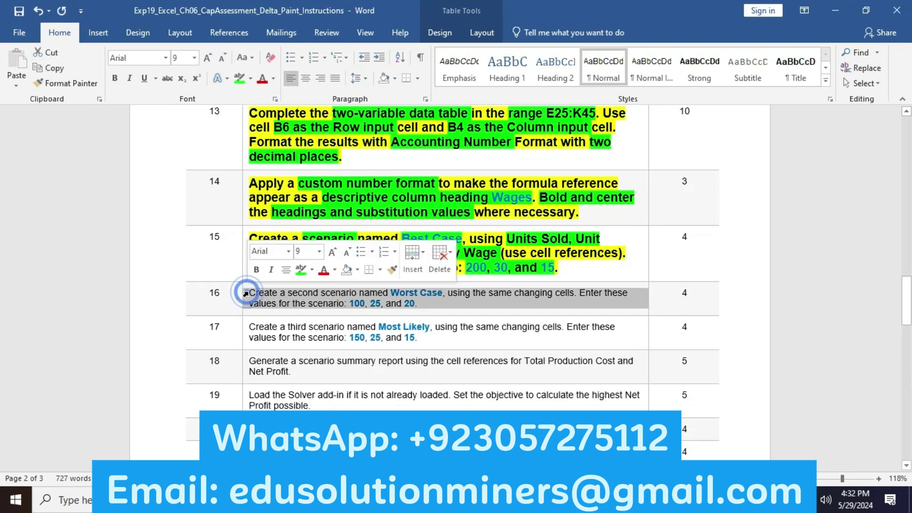
left_click(256, 270)
left_click(332, 253)
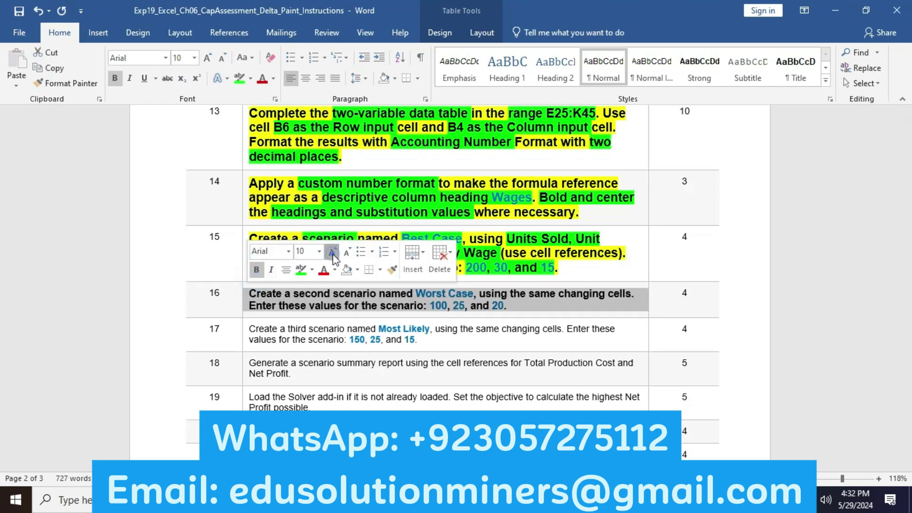
left_click(332, 253)
left_click(333, 253)
left_click(312, 269)
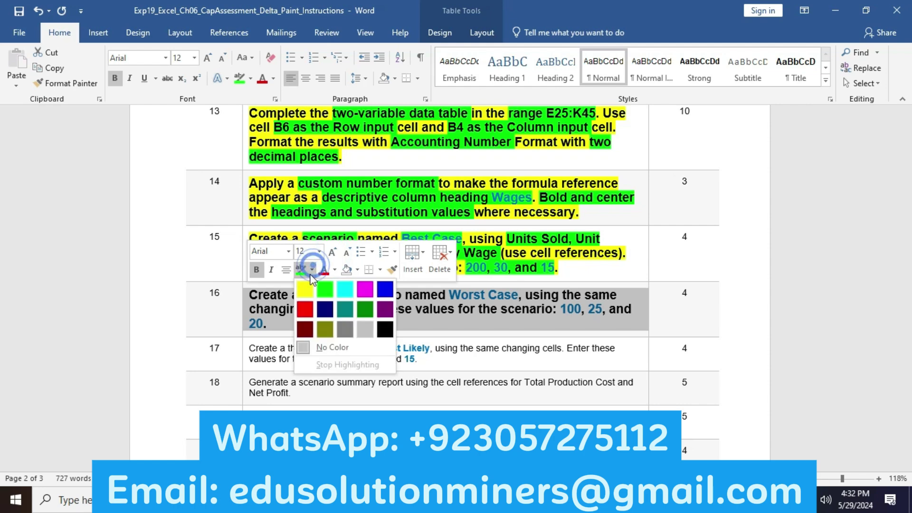
left_click(303, 285)
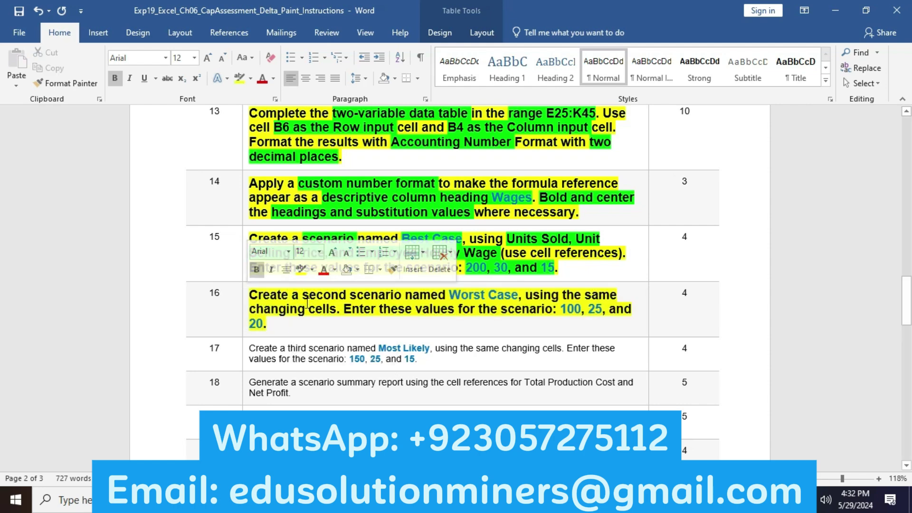
Highlight "second scenario" in instruction 16 in green
left_click_drag(302, 296, 391, 300)
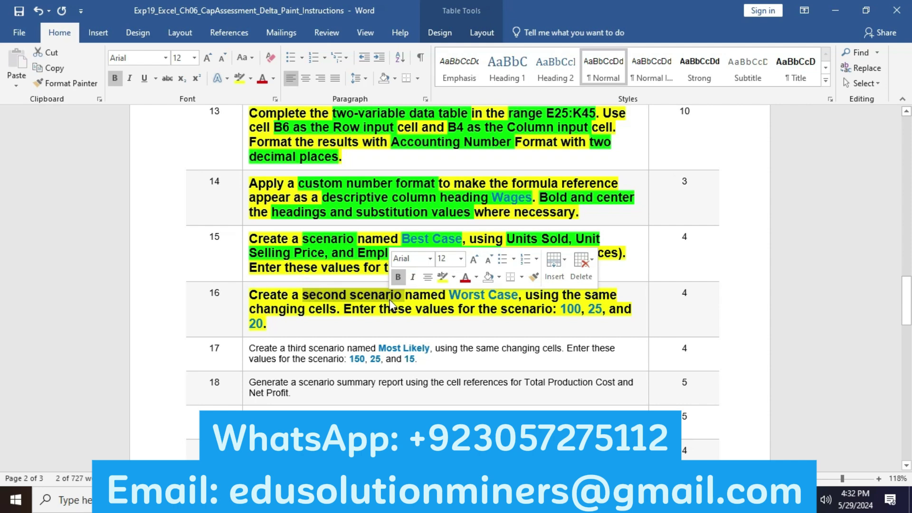
left_click(454, 277)
left_click(462, 282)
left_click(448, 307)
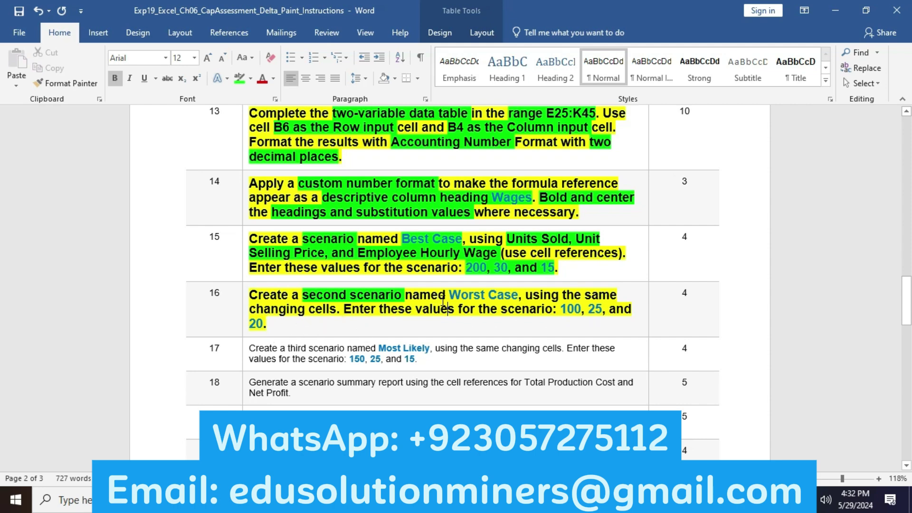
Highlight "Worst Case", "same changing cells." and the values "100, 25, and 20." in instruction 16 in green
left_click_drag(449, 296, 517, 296)
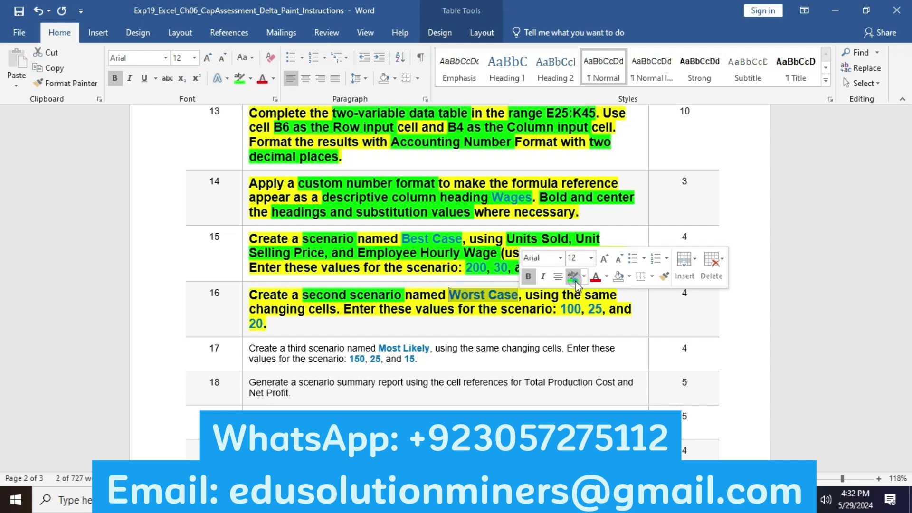
left_click(573, 278)
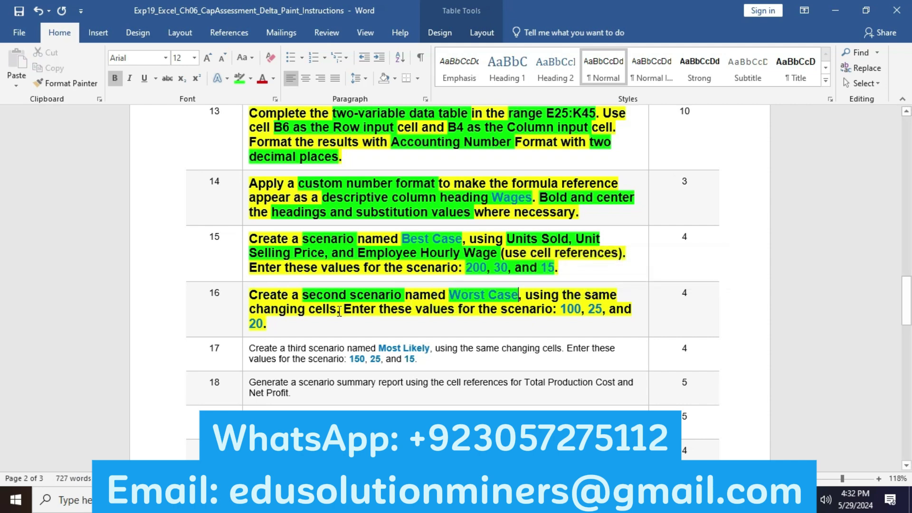
left_click_drag(339, 309, 582, 295)
left_click(634, 272)
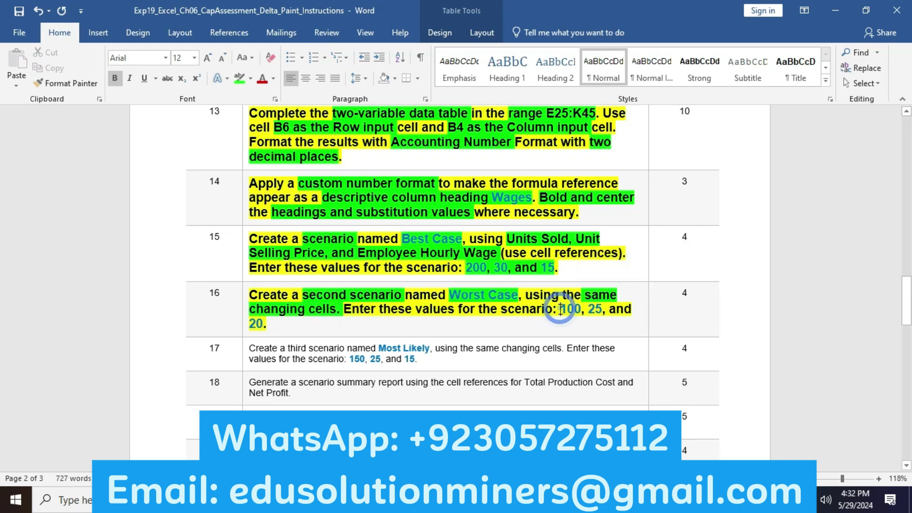
left_click_drag(562, 308, 516, 323)
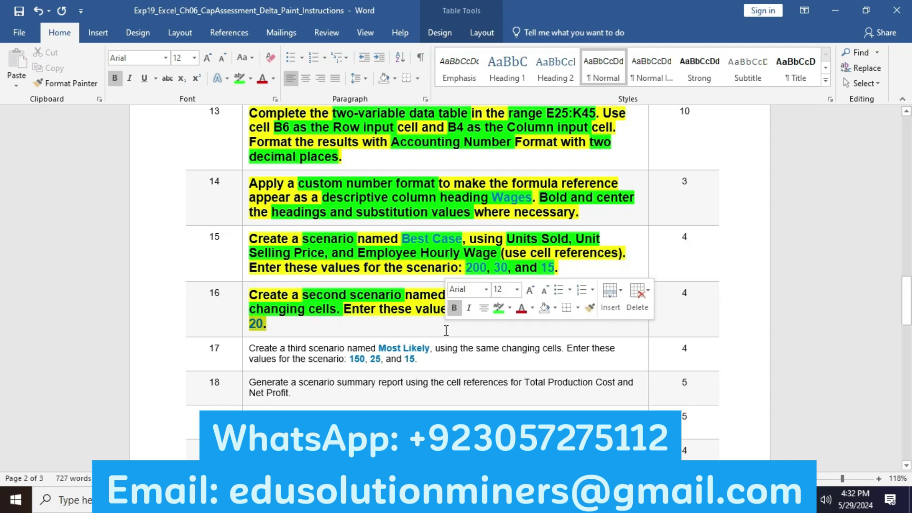
left_click(498, 308)
left_click(490, 330)
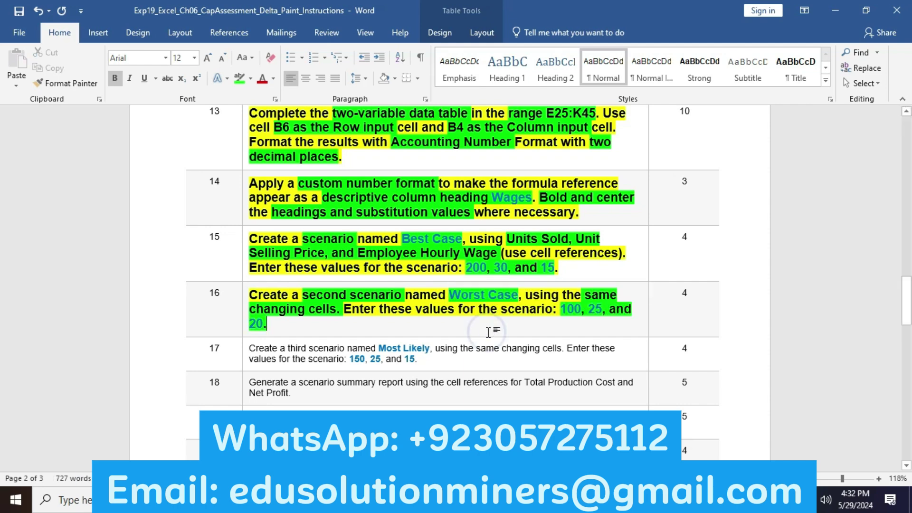
Switch to Excel and name the new scenario Worst Case, keeping B4:B6 as its changing cells
key("alt+Tab")
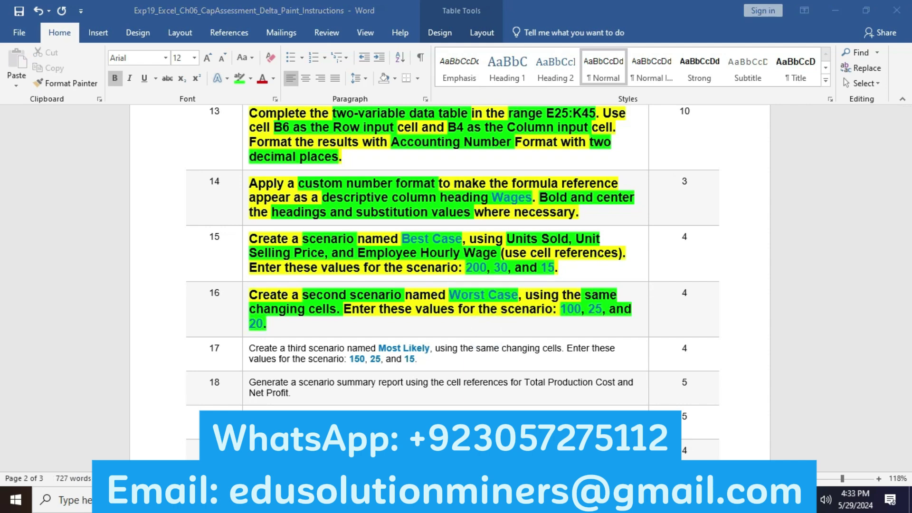
type("Worst Case")
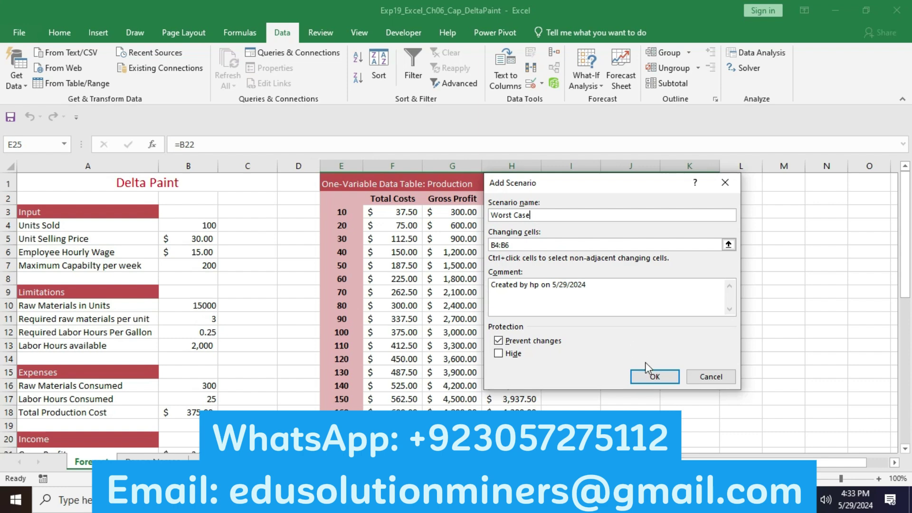
left_click(651, 376)
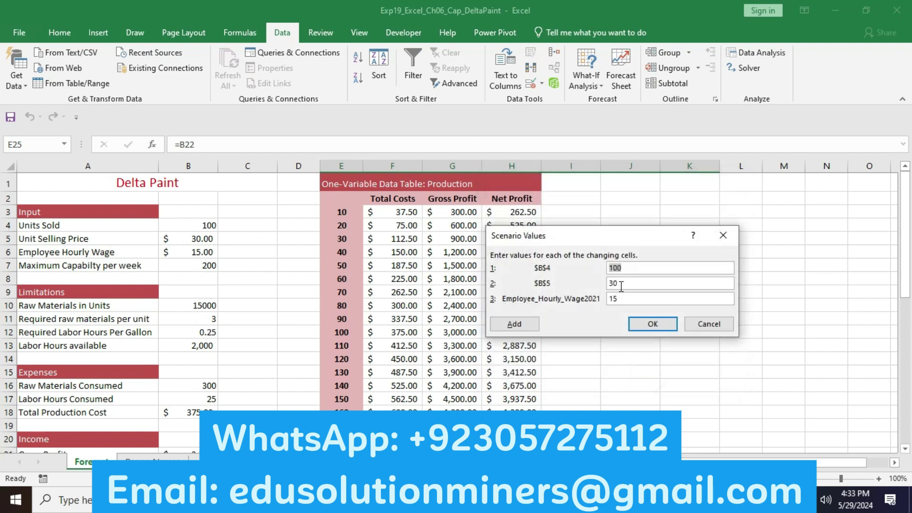
Set Worst Case's B5 value to 25 and hourly wage to 20, keeping 100 for B4, recheck instruction 16 in Word, and start adding another scenario
double_click(621, 285)
key("BackSpace")
key("Tab")
key("alt+Tab")
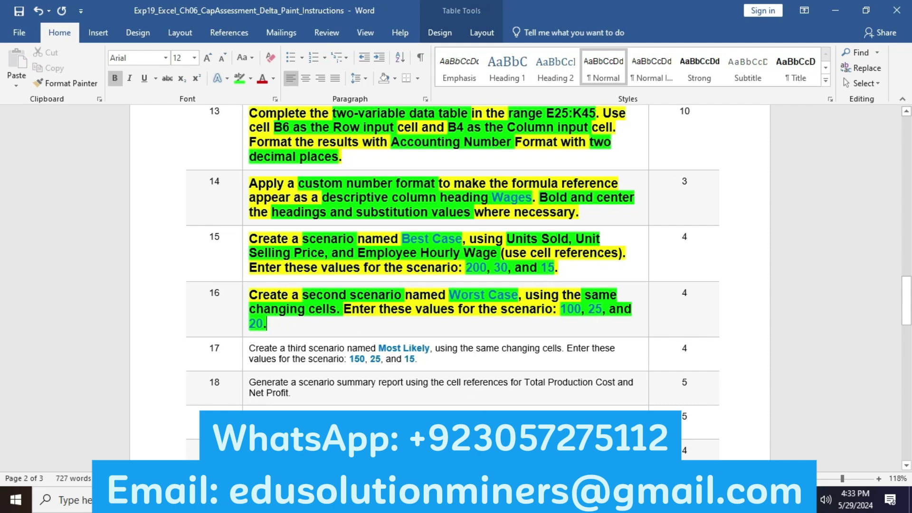
key("alt+Tab")
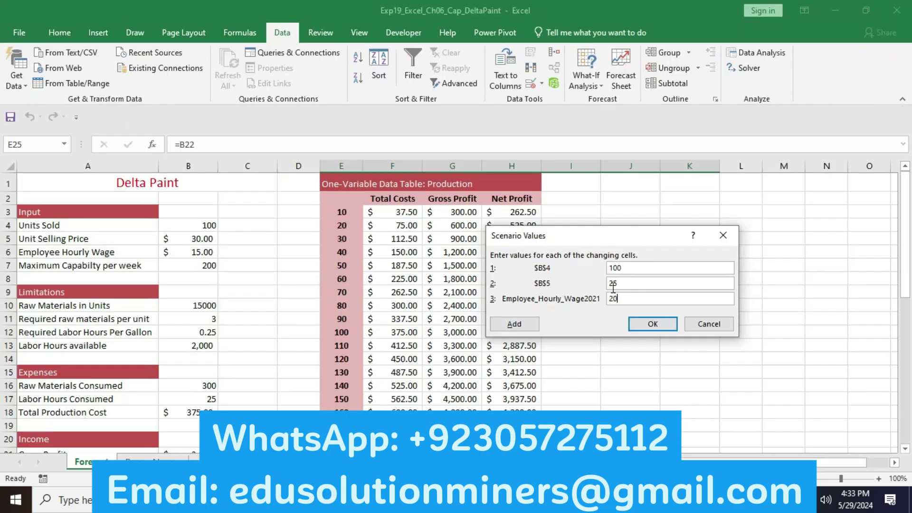
left_click(514, 324)
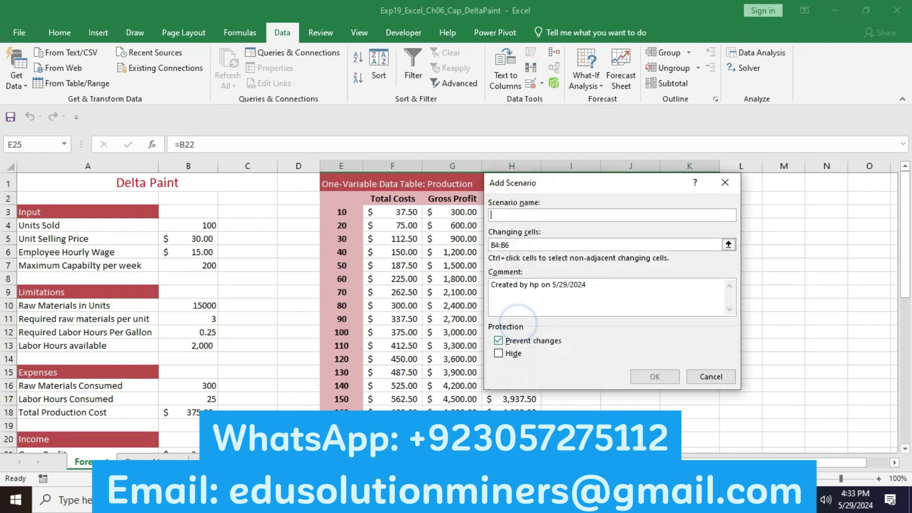
Switch to Word and select the text of instruction 17 about the Most Likely scenario
key("alt+Tab")
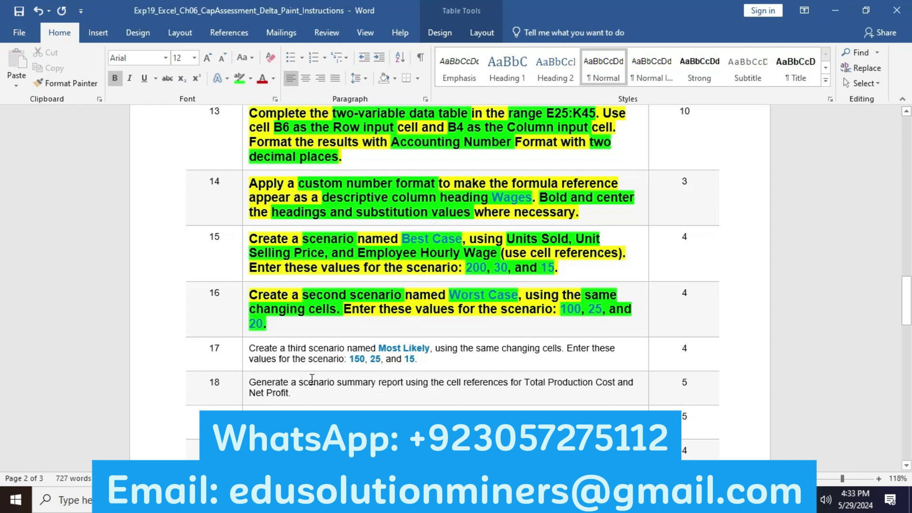
left_click(246, 349)
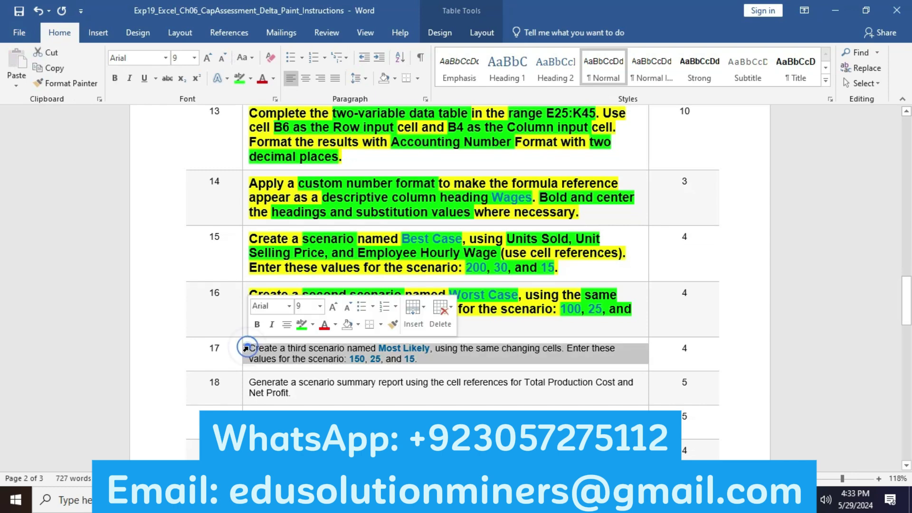